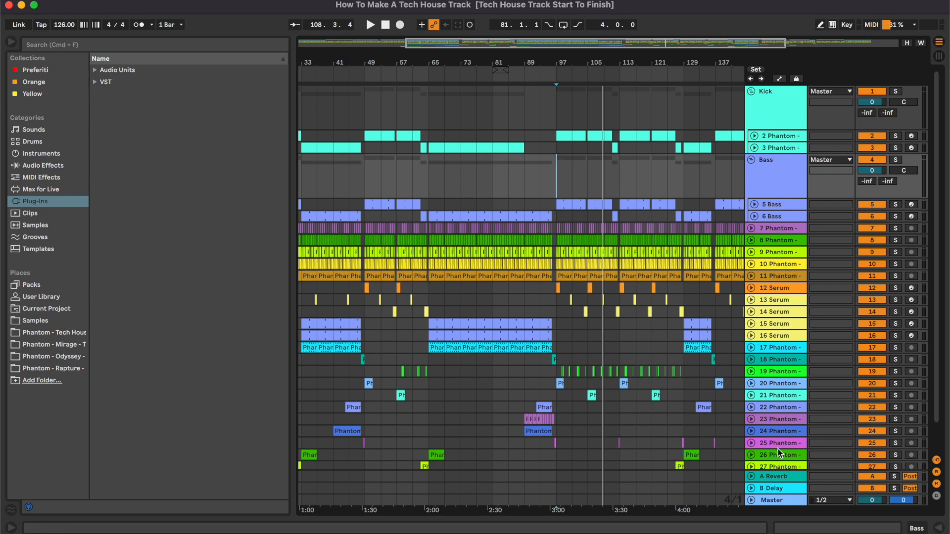
# - Start playback of the arrangement around bar 97
pyautogui.doubleClick(767, 105)
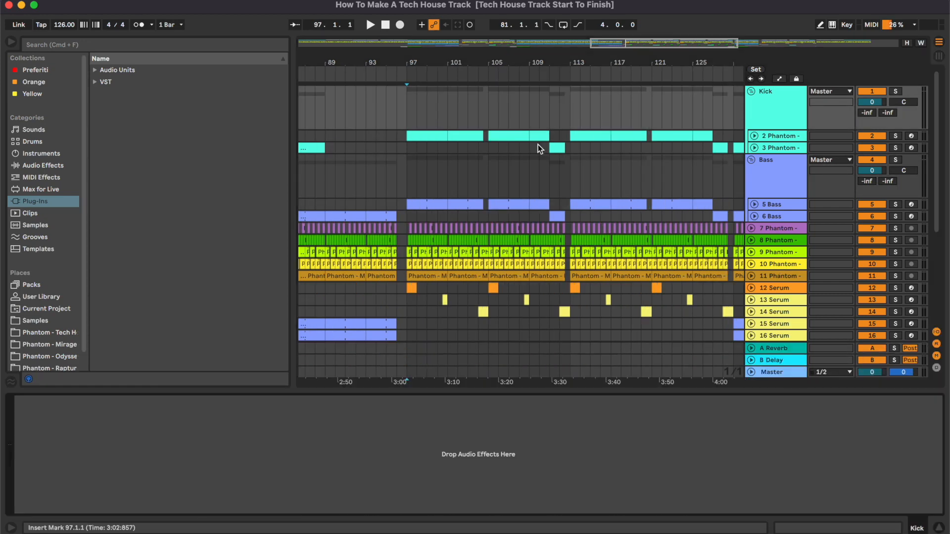
pyautogui.hscroll(2, 538, 145)
pyautogui.scroll(-1, 539, 145)
pyautogui.scroll(1, 584, 154)
pyautogui.press('space')
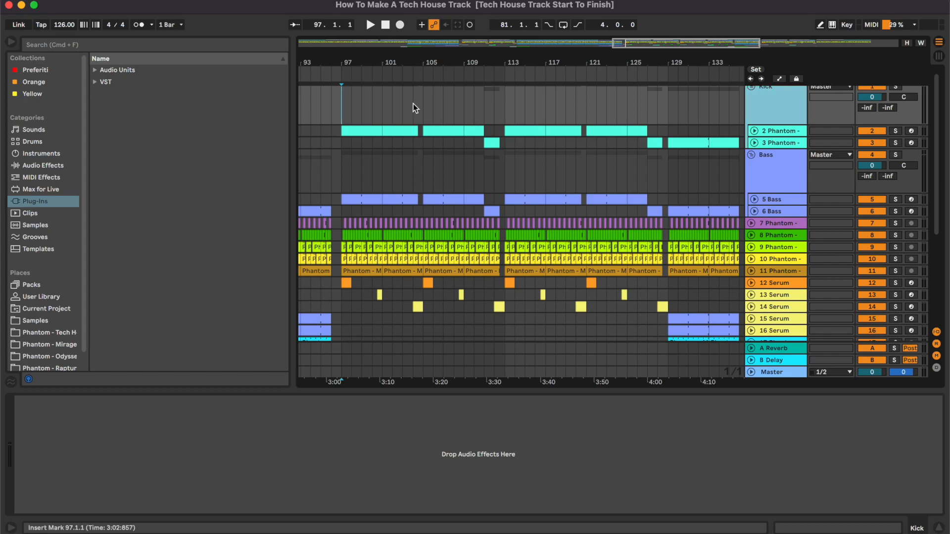
# - Inspect the devices on the kick and bass tracks one by one
pyautogui.click(791, 133)
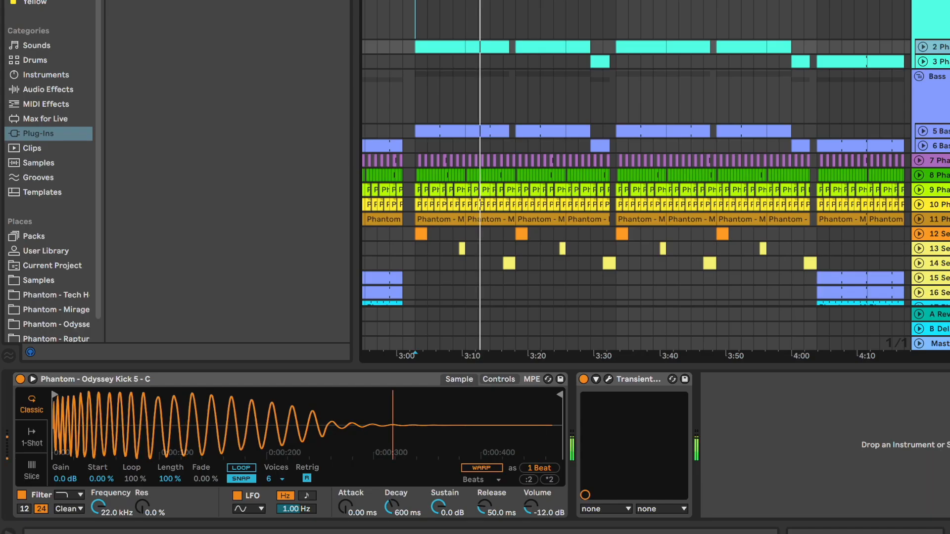
pyautogui.press('Up')
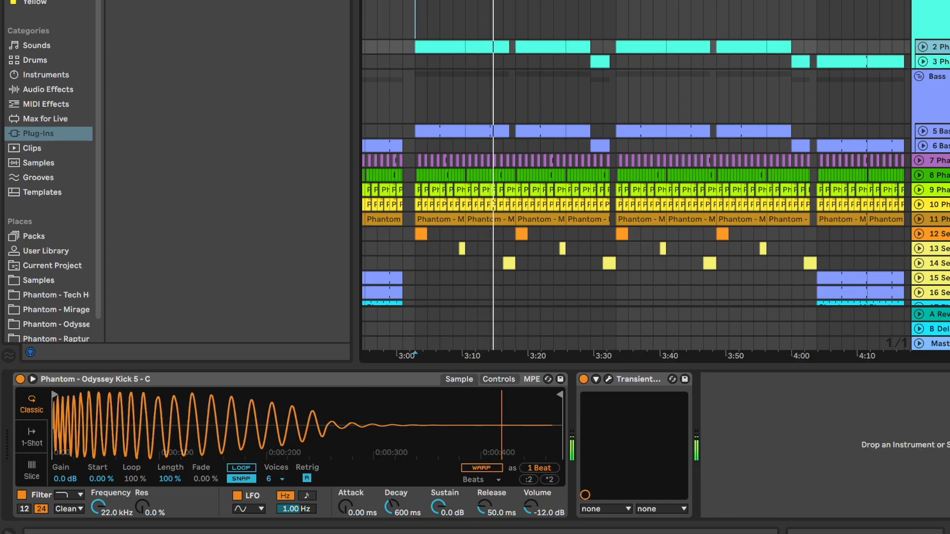
pyautogui.press('Down')
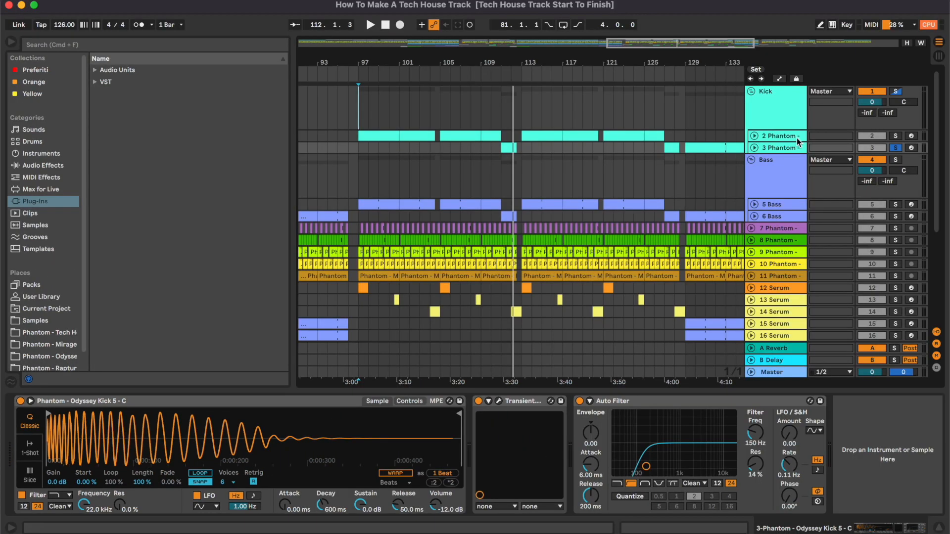
pyautogui.click(795, 166)
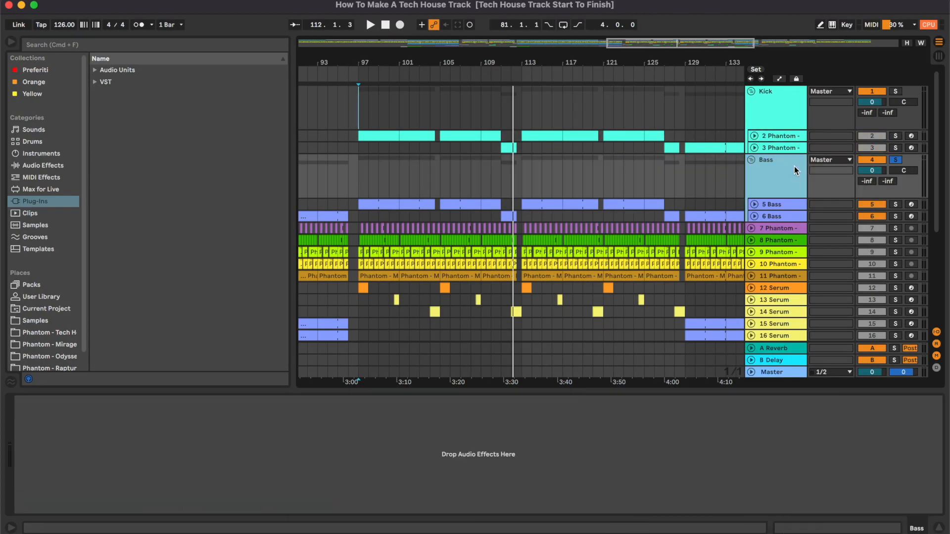
pyautogui.press('Down')
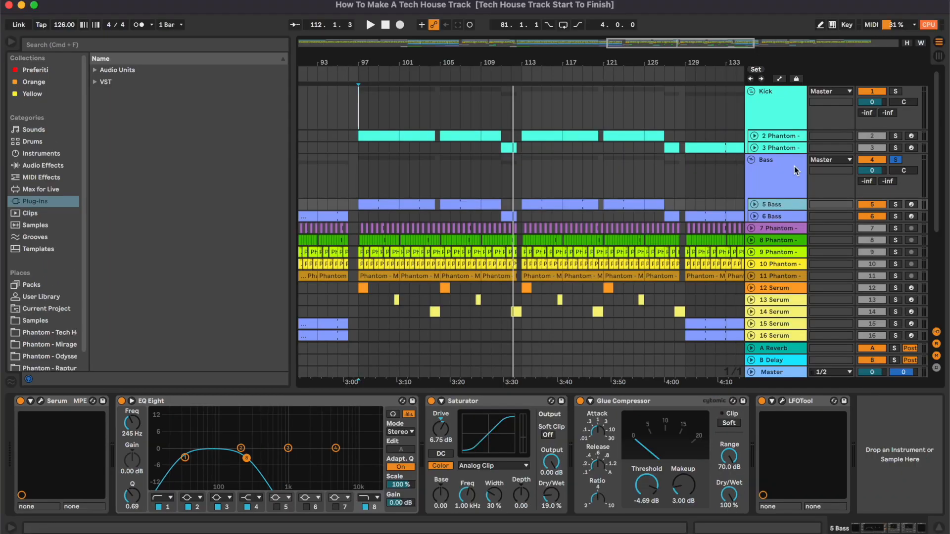
pyautogui.press('Down')
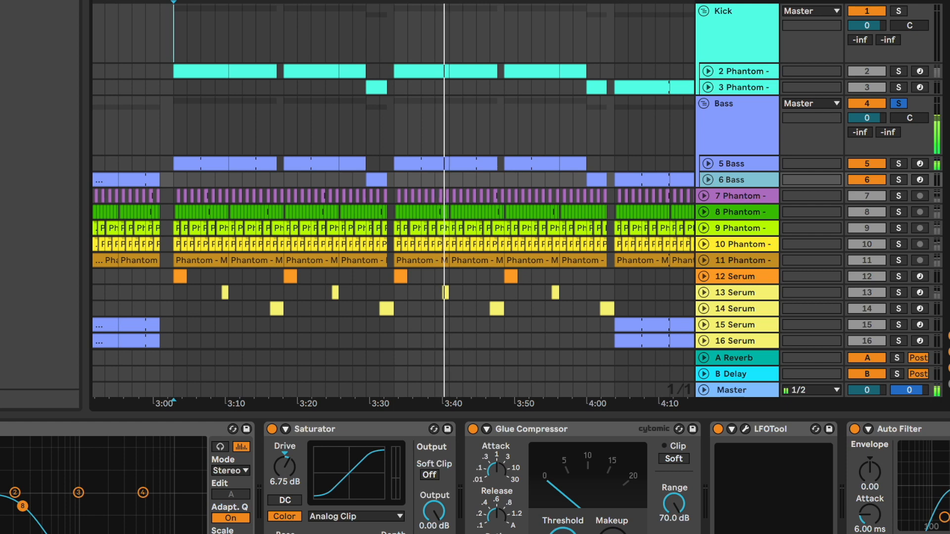
pyautogui.hscroll(2, 393, 201)
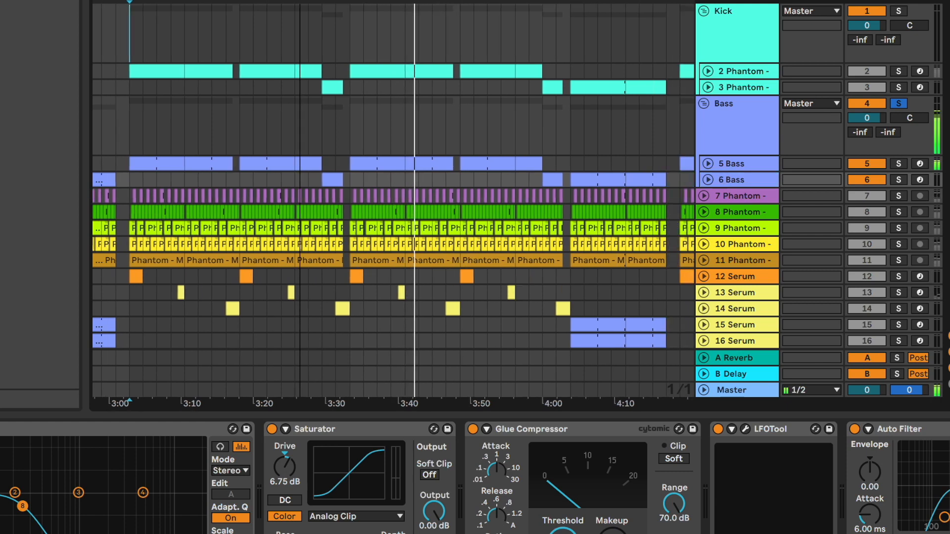
pyautogui.scroll(-5, 536, 83)
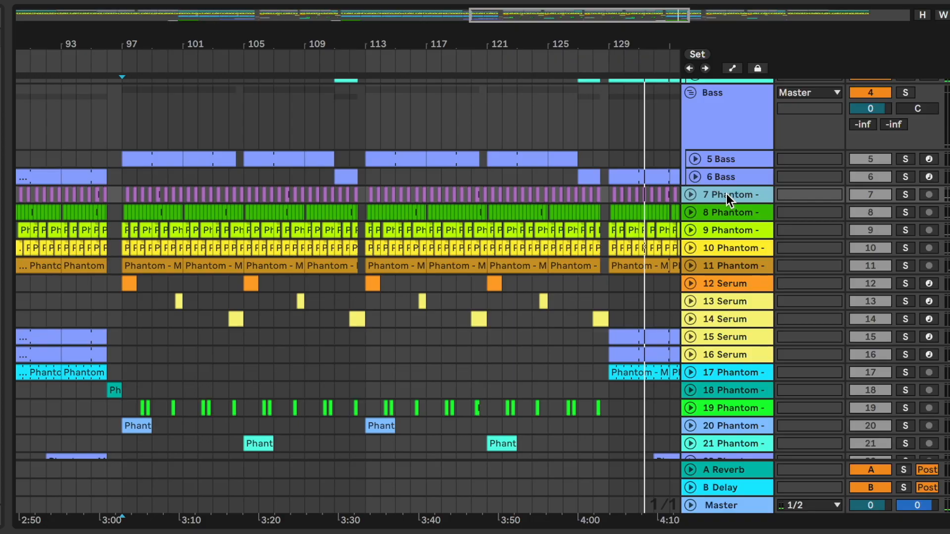
# - Group the Phantom percussion tracks below the Bass group and rename the new group Drums
pyautogui.hotkey('shift', 'Down')
pyautogui.hotkey('shift', 'Down')
pyautogui.hotkey('shift', 'Down')
pyautogui.hotkey('shift', 'Down')
pyautogui.hotkey('ctrl', 'g')
pyautogui.click(726, 194)
pyautogui.hotkey('ctrl', 'r')
pyautogui.write('Drums')
pyautogui.press('Return')
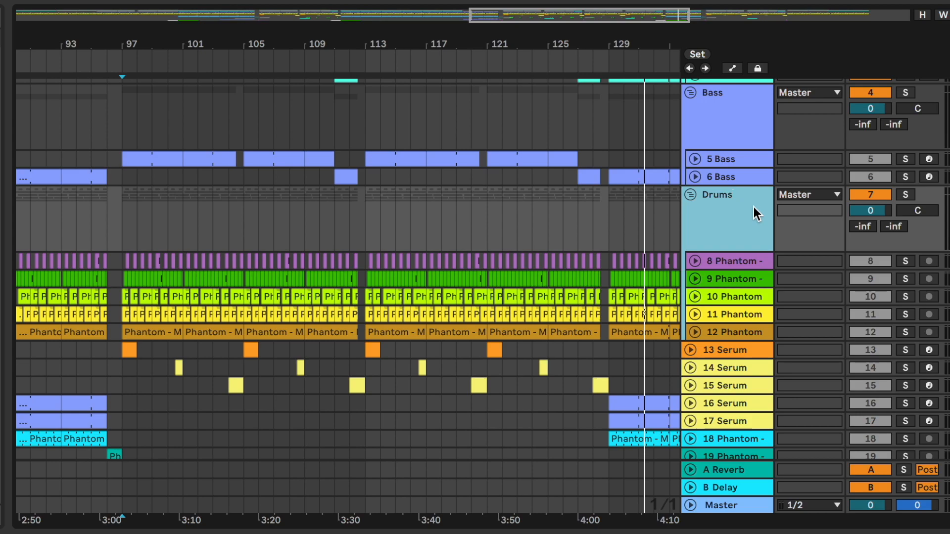
# - Add EQ Eight to the clap track and switch a band to a low-cut filter to trim the low end
pyautogui.moveTo(505, 16); pyautogui.dragTo(499, 23)
pyautogui.hscroll(3, 583, 220)
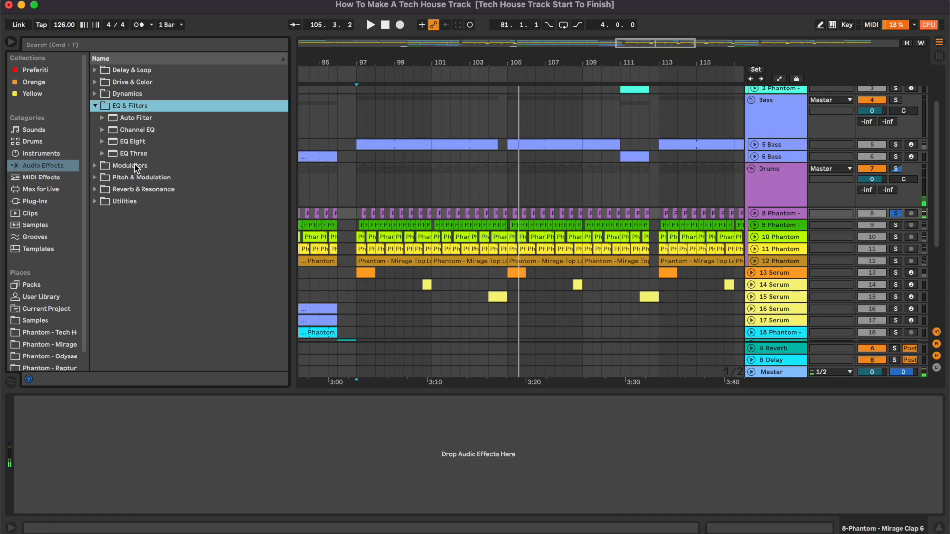
pyautogui.doubleClick(133, 141)
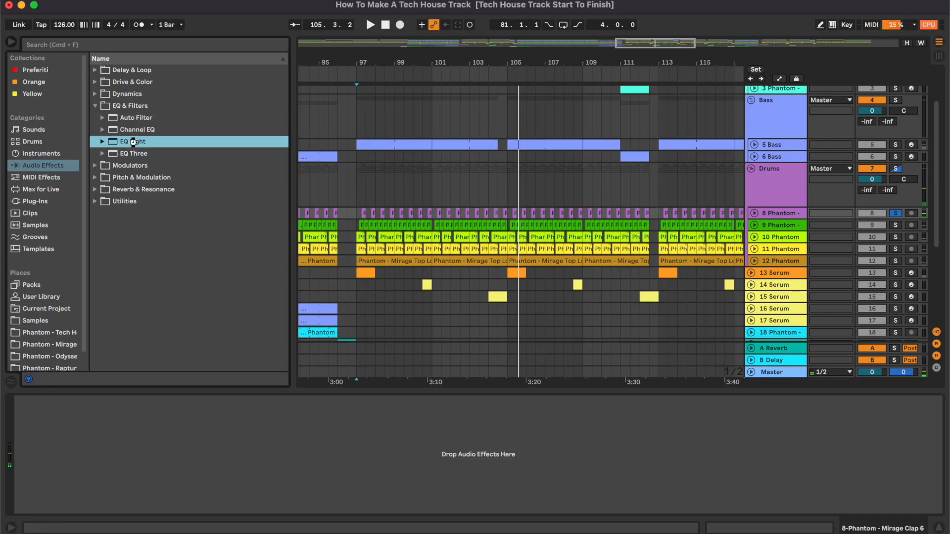
pyautogui.click(99, 498)
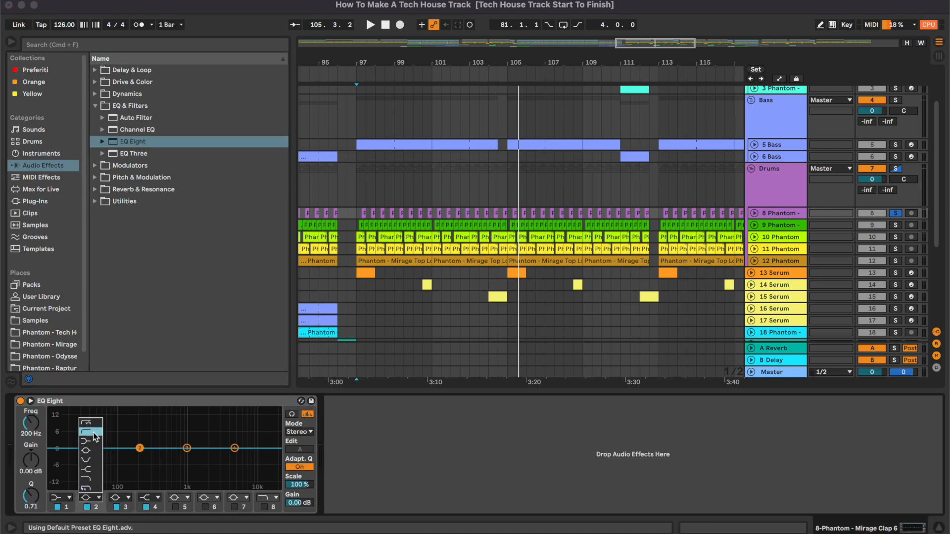
pyautogui.click(93, 433)
pyautogui.moveTo(140, 461); pyautogui.dragTo(145, 460)
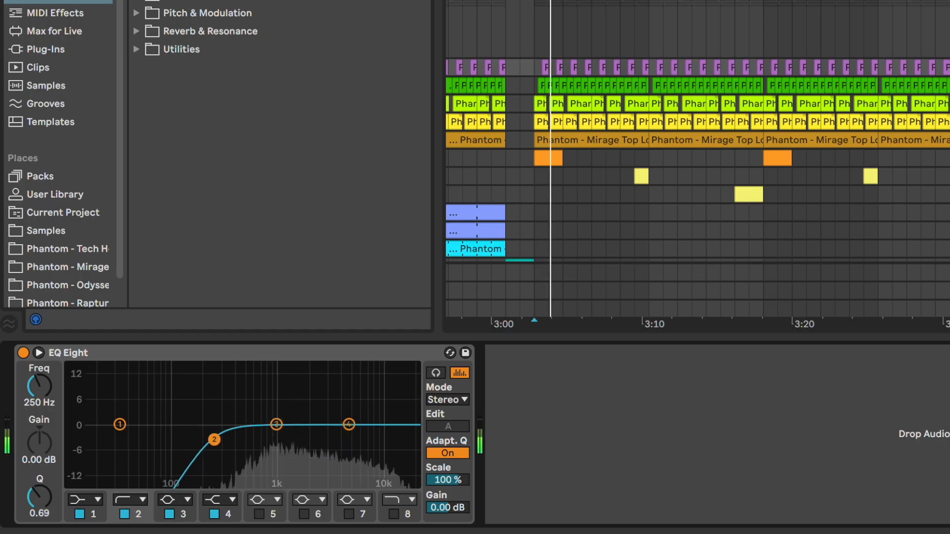
pyautogui.moveTo(214, 439); pyautogui.dragTo(220, 439)
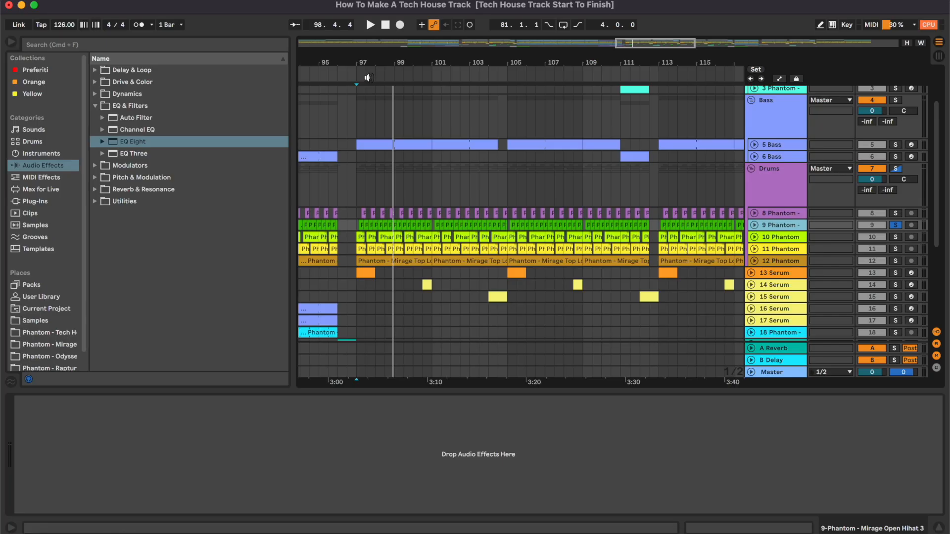
# - Add EQ Eight to the open hi-hat track and set a low-cut filter on band 2
pyautogui.moveTo(150, 143); pyautogui.dragTo(203, 401)
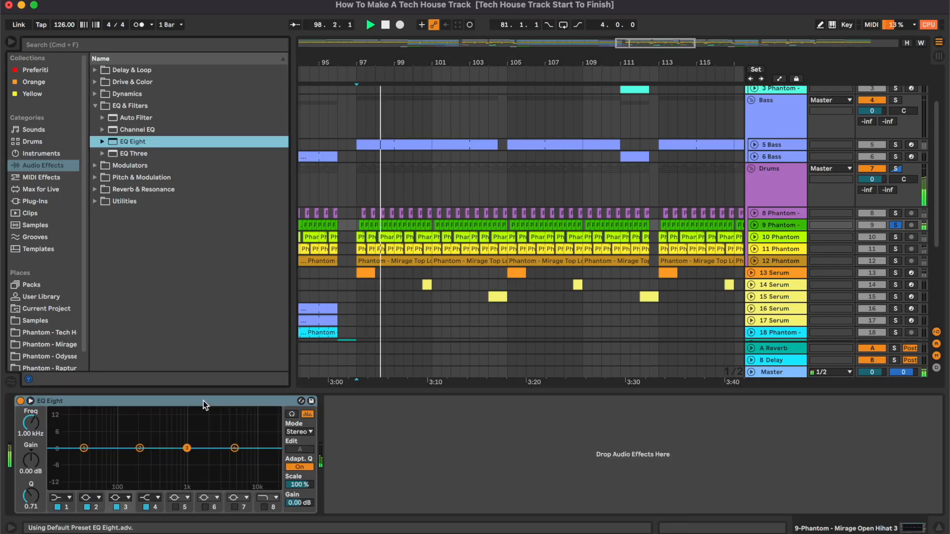
pyautogui.click(97, 497)
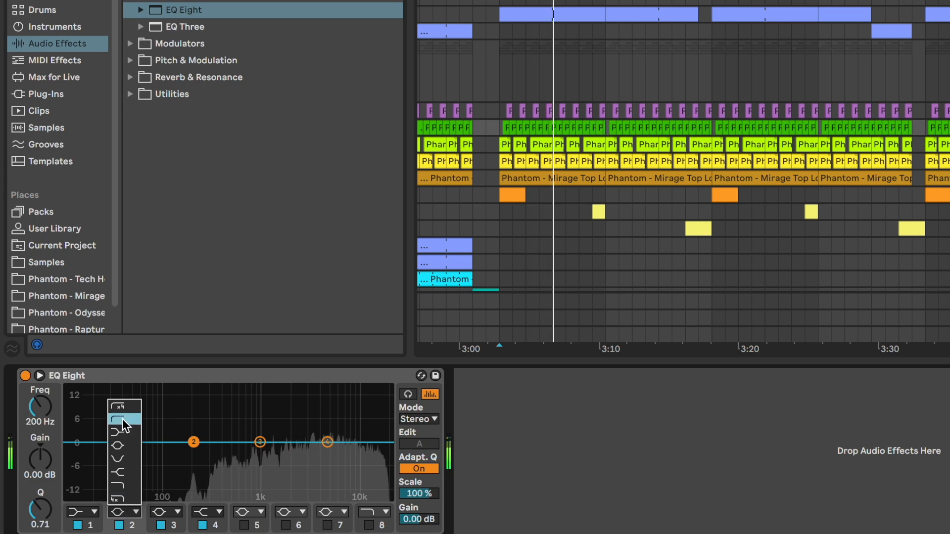
pyautogui.click(123, 420)
pyautogui.moveTo(194, 456); pyautogui.dragTo(218, 456)
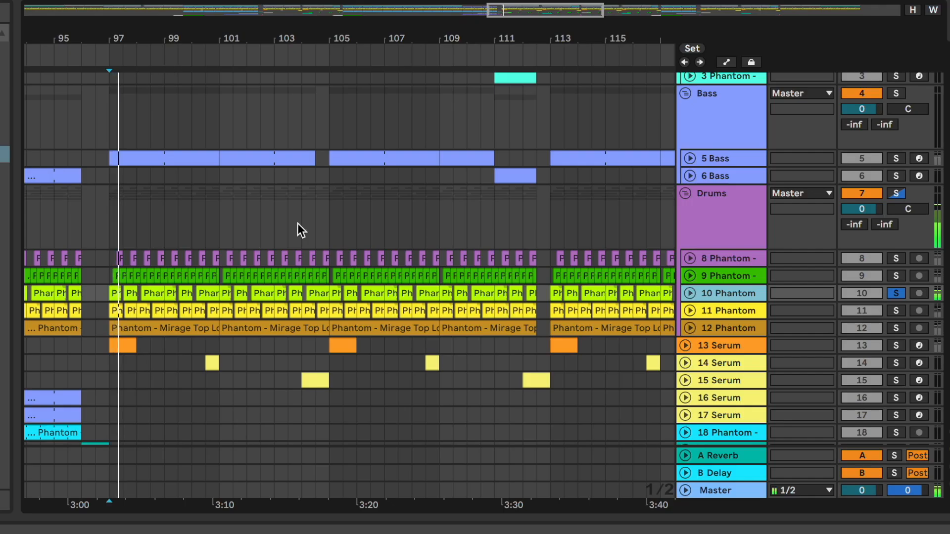
# - Add EQ Eight to the next percussion track with a low-cut filter on band 2
pyautogui.moveTo(499, 18); pyautogui.dragTo(472, 27)
pyautogui.moveTo(182, 11); pyautogui.dragTo(260, 244)
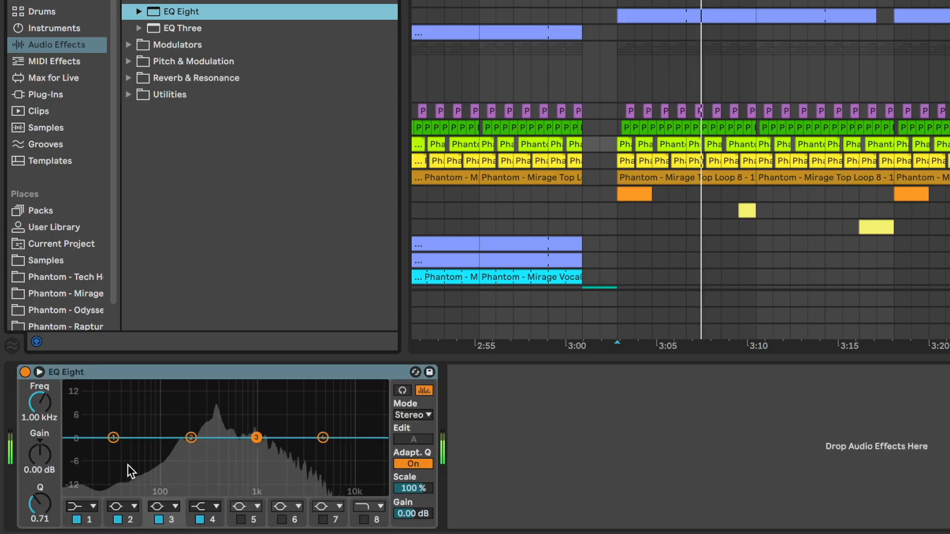
pyautogui.click(122, 505)
pyautogui.click(113, 424)
pyautogui.moveTo(48, 404); pyautogui.dragTo(48, 411)
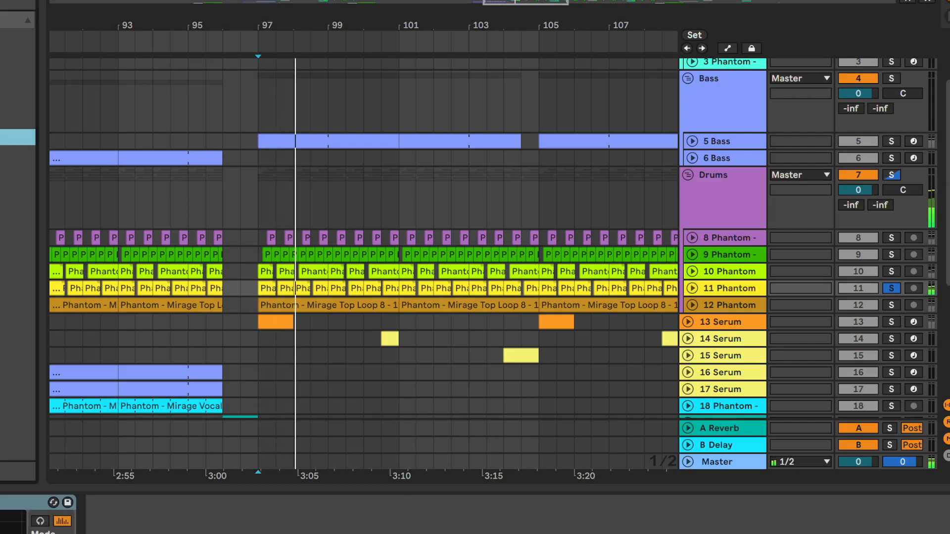
# - Set a low-cut filter at about 235 Hz on the following percussion track's EQ Eight
pyautogui.click(131, 498)
pyautogui.click(125, 398)
pyautogui.moveTo(205, 437); pyautogui.dragTo(212, 435)
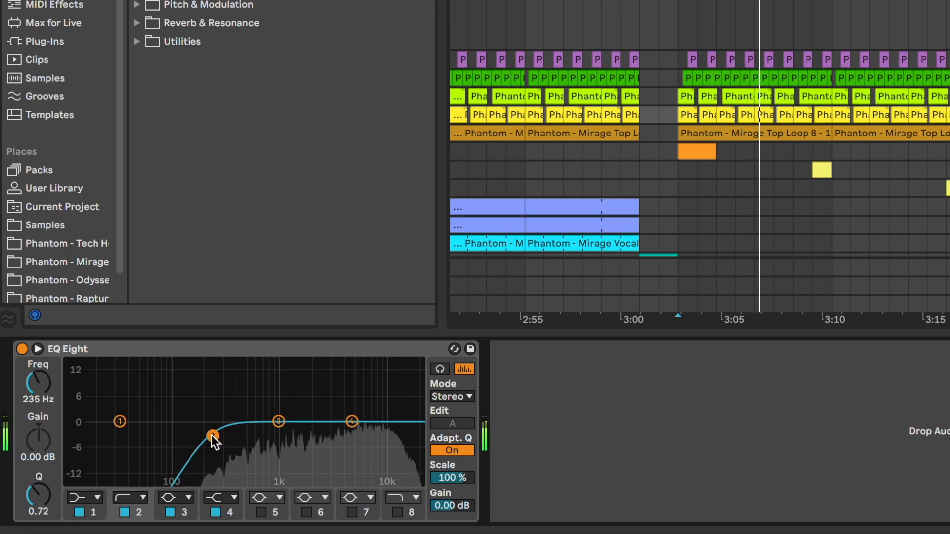
# - Add EQ Eight to the top loop track and set a low-cut filter on band 2
pyautogui.click(37, 349)
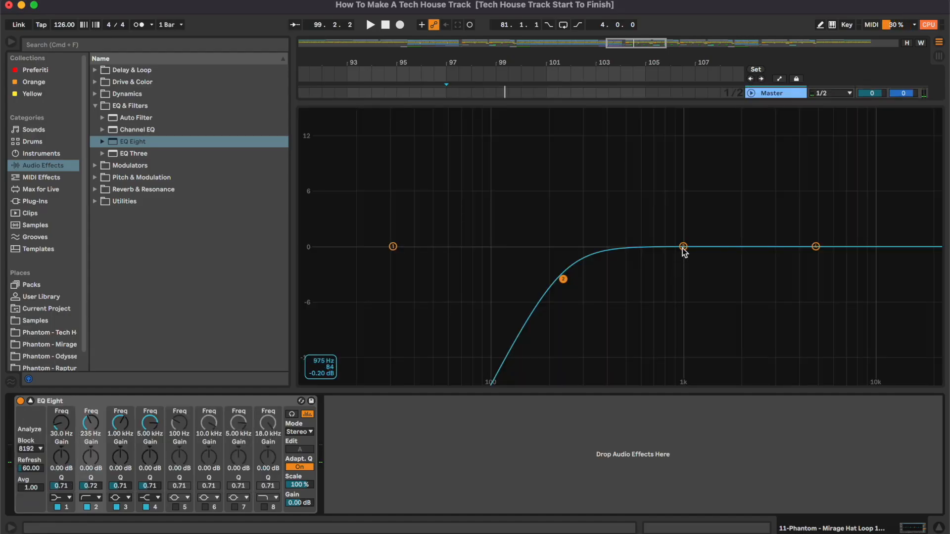
pyautogui.moveTo(683, 247); pyautogui.dragTo(709, 262)
pyautogui.press('space')
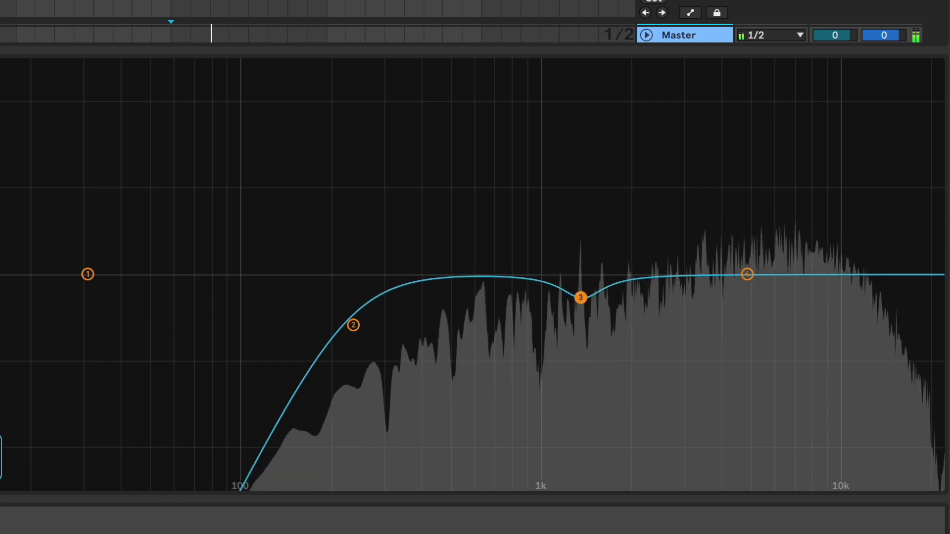
pyautogui.moveTo(580, 298)
pyautogui.mouseDown()
pyautogui.moveTo(576, 64)
pyautogui.moveTo(581, 322)
pyautogui.moveTo(581, 309)
pyautogui.mouseUp()
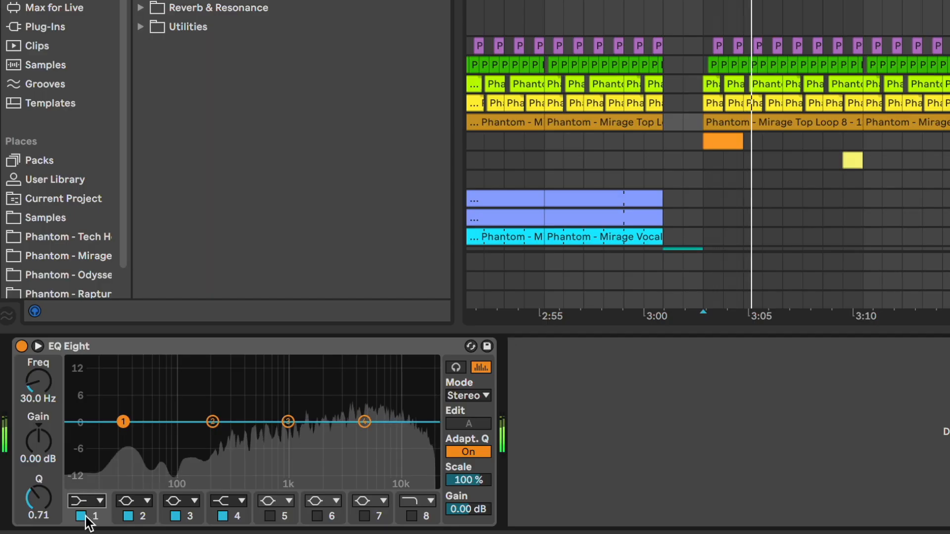
pyautogui.click(85, 502)
pyautogui.click(78, 397)
pyautogui.moveTo(38, 399); pyautogui.dragTo(39, 364)
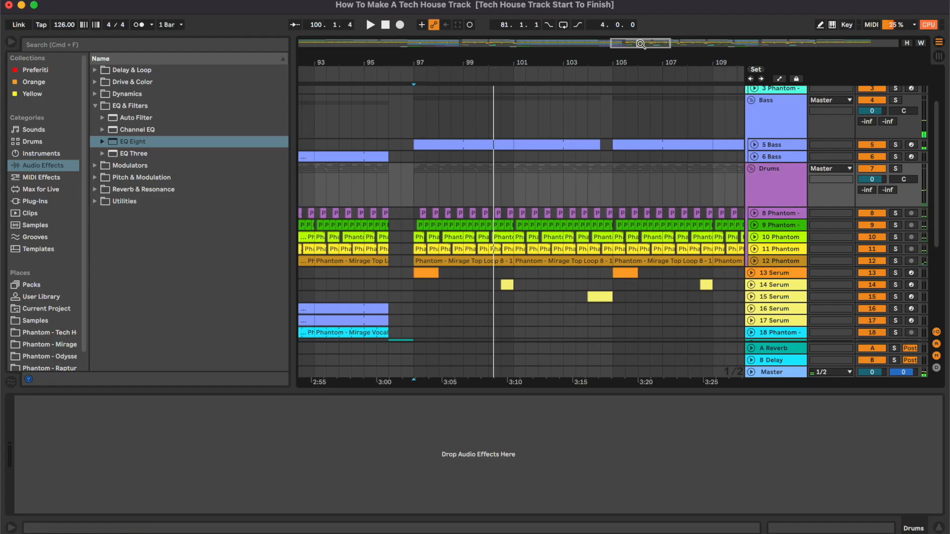
# - Search the browser for drum and load Drum Buss onto the Drums group
pyautogui.moveTo(635, 46); pyautogui.dragTo(635, 49)
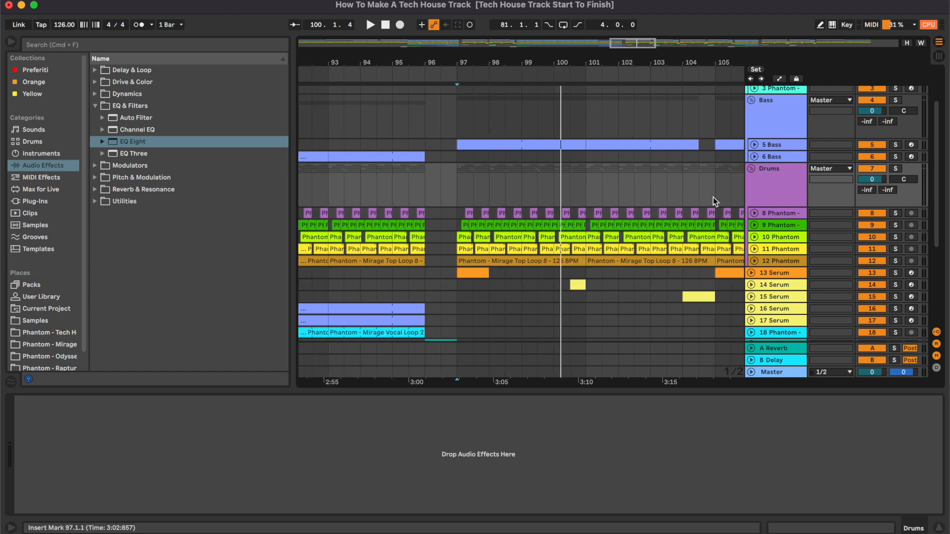
pyautogui.hscroll(5, 623, 195)
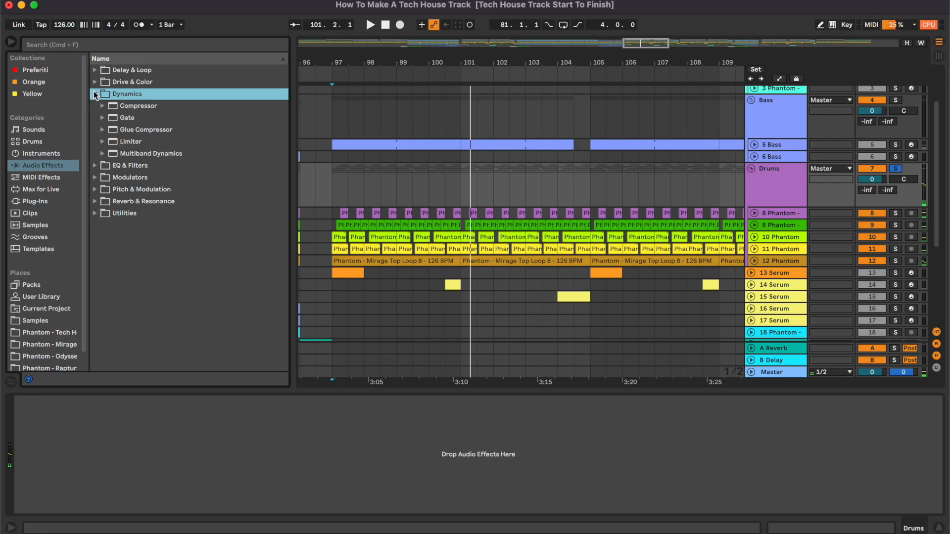
pyautogui.click(95, 95)
pyautogui.click(98, 44)
pyautogui.write('drum')
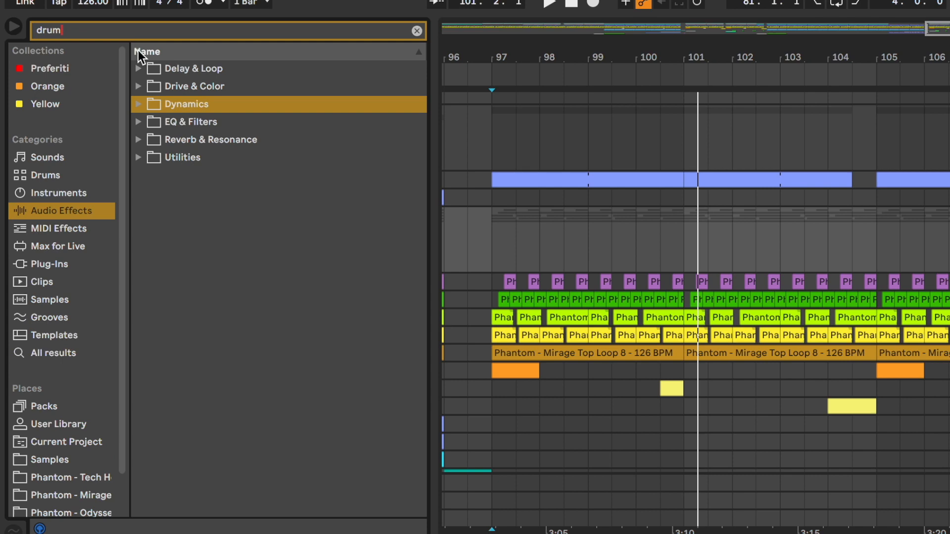
pyautogui.click(139, 87)
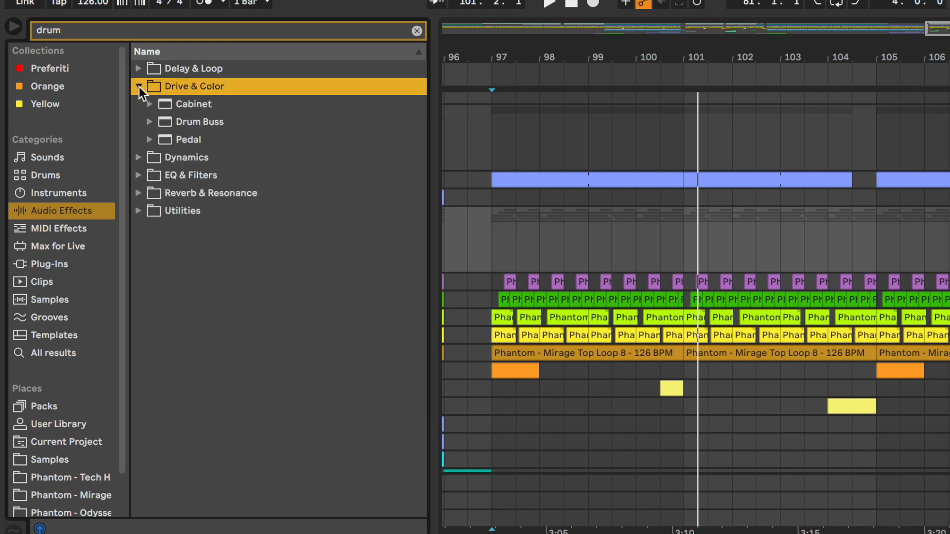
pyautogui.doubleClick(217, 127)
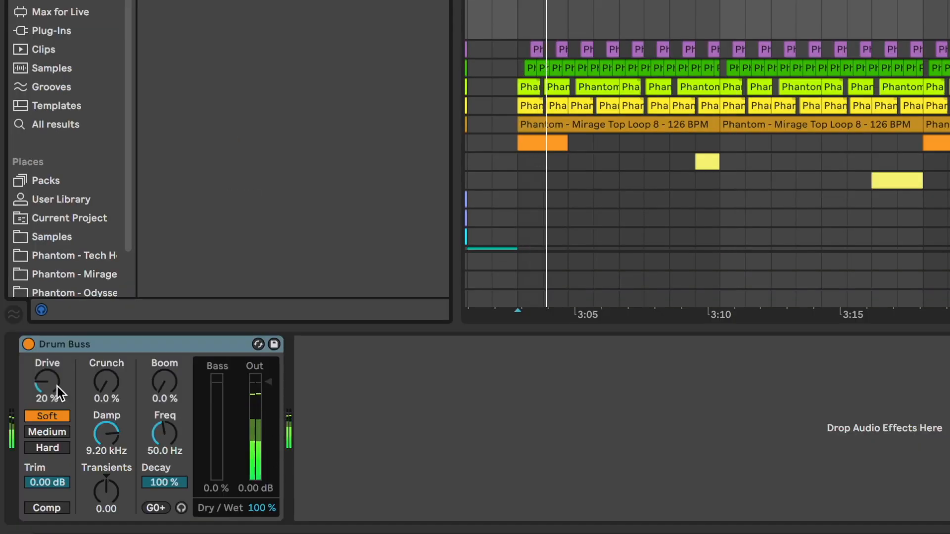
# - Set Drum Buss drive to 17% and Dry/Wet to 26%, toggling the device off and on to compare
pyautogui.moveTo(57, 387); pyautogui.dragTo(58, 396)
pyautogui.moveTo(262, 508); pyautogui.dragTo(261, 533)
pyautogui.click(28, 345)
pyautogui.click(28, 344)
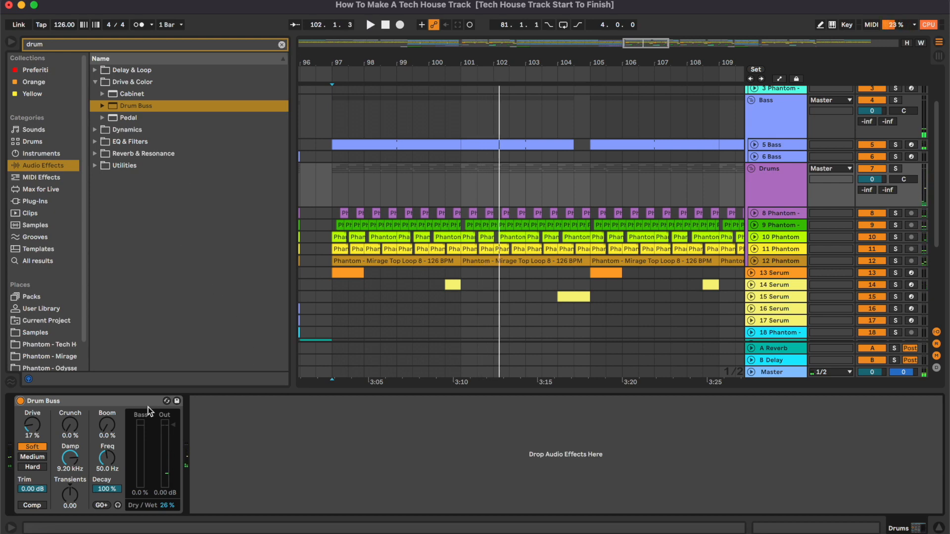
# - Search for full and load the Glue Compressor preset Drum - Full Parallel onto the Drums group
pyautogui.click(242, 45)
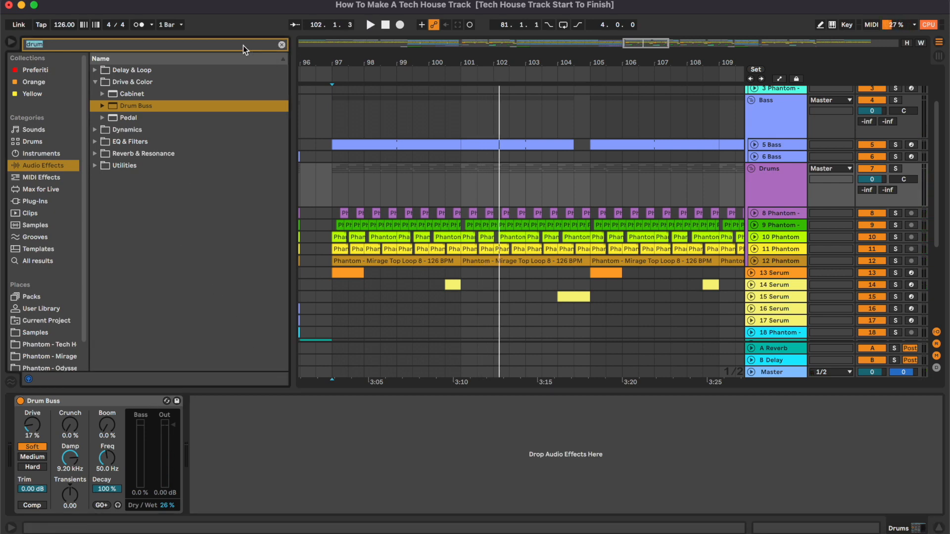
pyautogui.write('full')
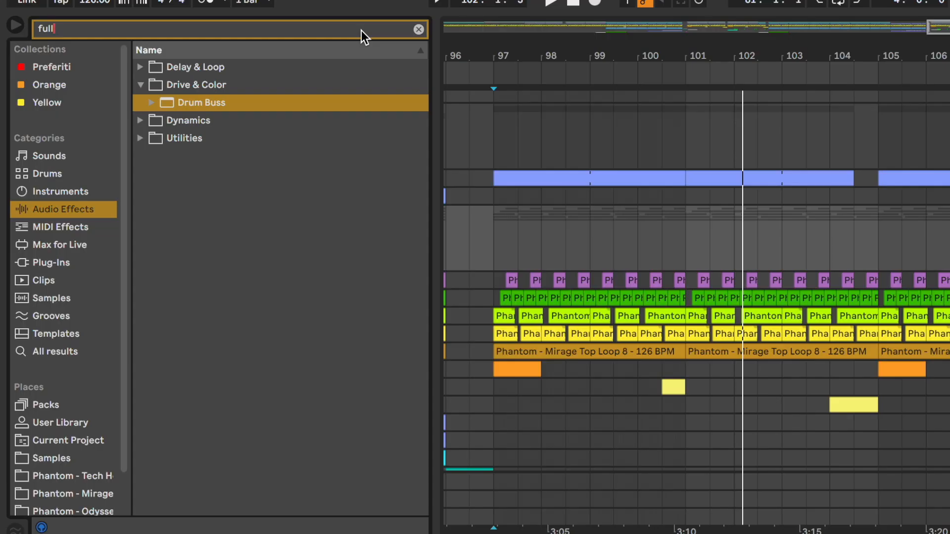
pyautogui.click(142, 120)
pyautogui.click(153, 121)
pyautogui.doubleClick(232, 137)
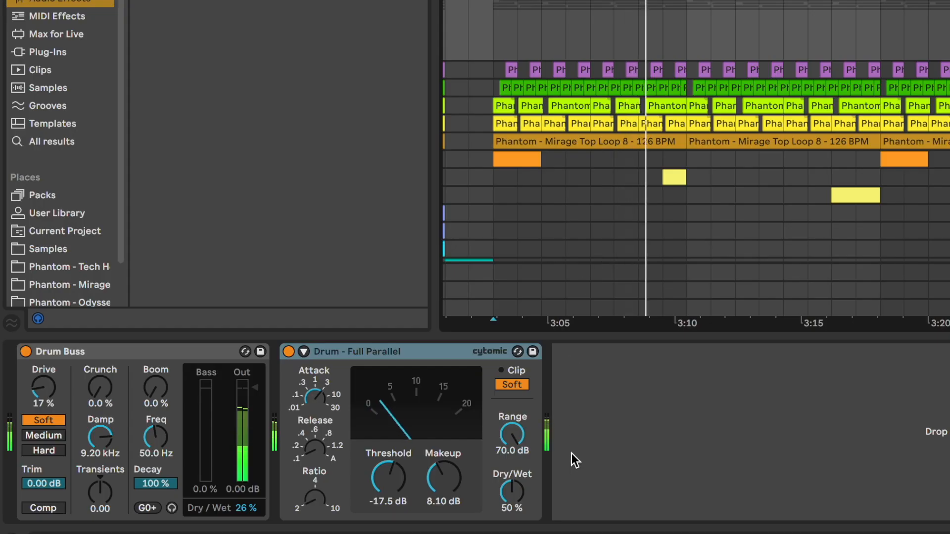
# - Set the parallel compressor's Dry/Wet to 20% and toggle it off and on to compare
pyautogui.moveTo(531, 502); pyautogui.dragTo(511, 493)
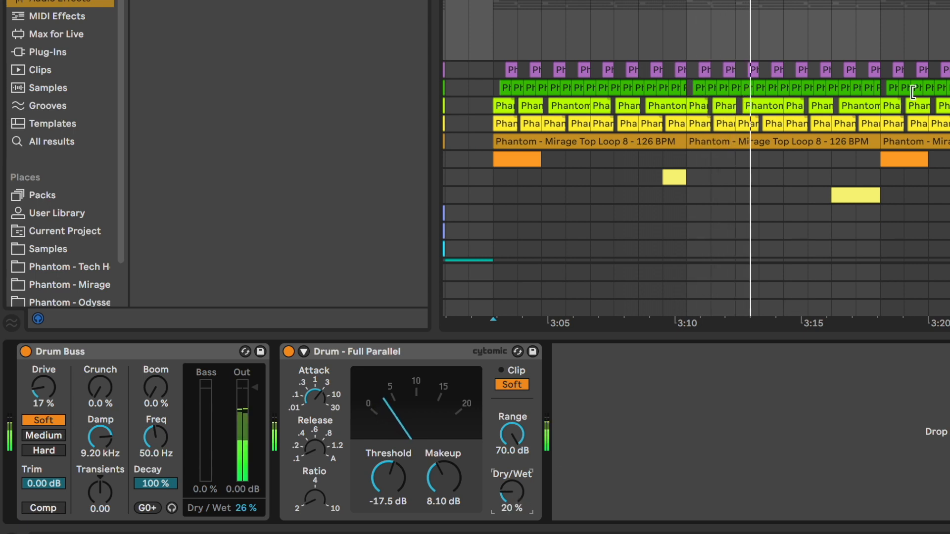
pyautogui.click(407, 350)
pyautogui.keyDown('shift'); pyautogui.click(207, 350); pyautogui.keyUp('shift')
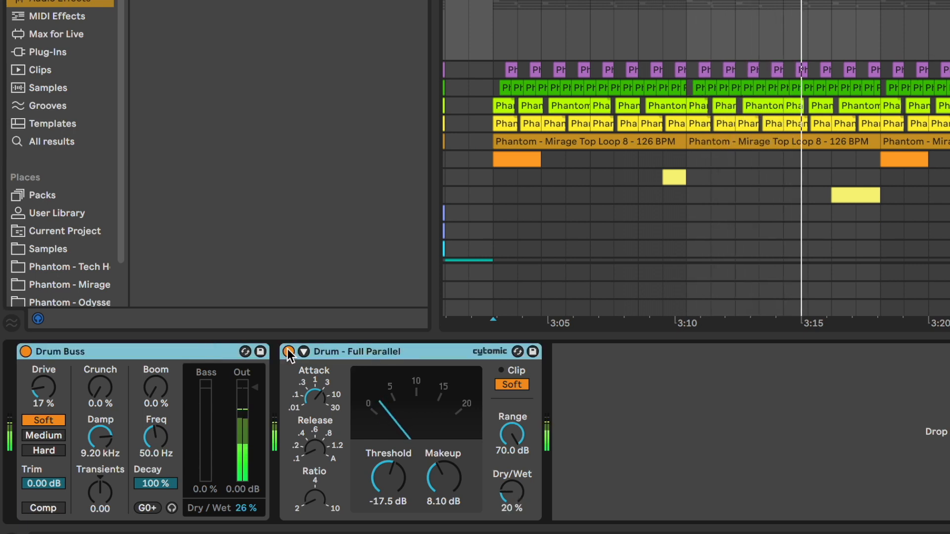
pyautogui.click(289, 351)
pyautogui.click(289, 351)
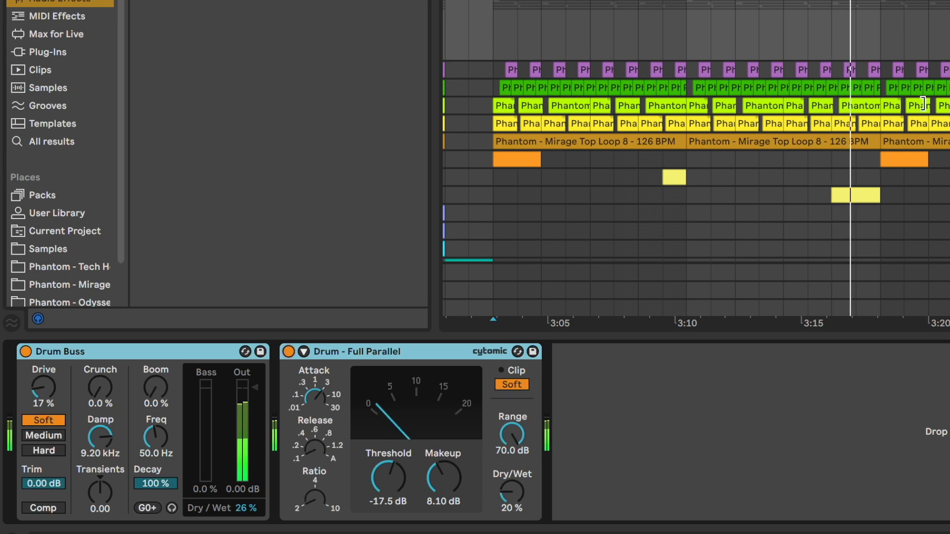
# - Stop playback and hide the device detail view
pyautogui.click(790, 37)
pyautogui.press('space')
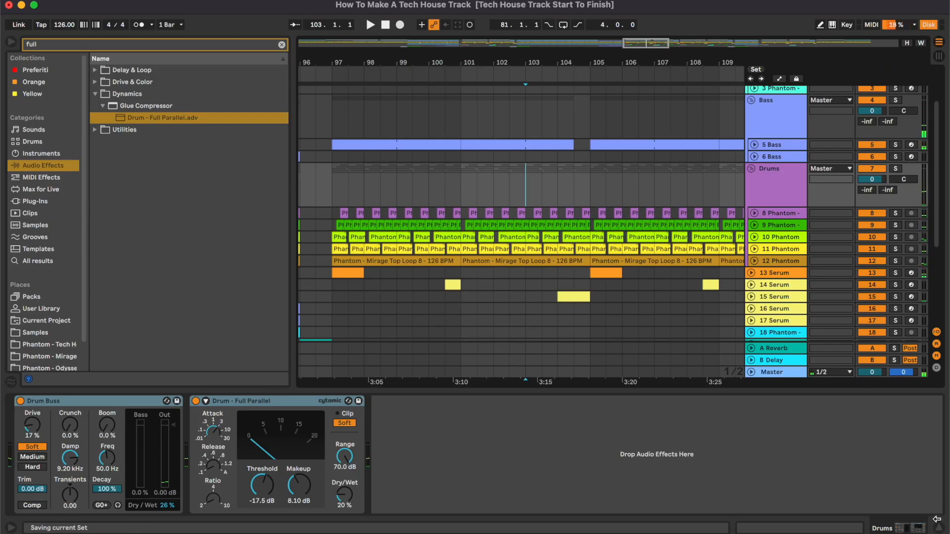
pyautogui.click(934, 528)
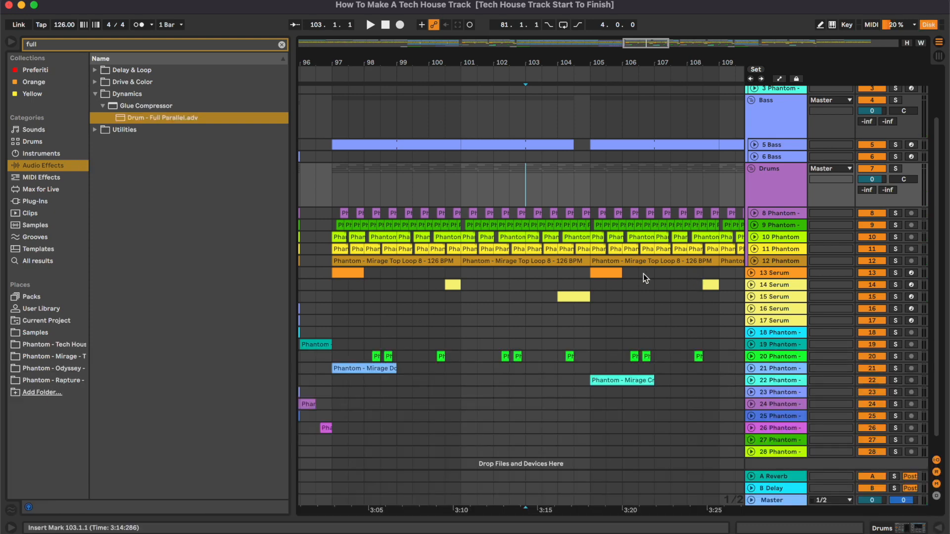
# - Select the 13 Serum track, loop two bars starting at bar 105 and start playback
pyautogui.scroll(-1, 641, 273)
pyautogui.click(778, 258)
pyautogui.doubleClick(759, 254)
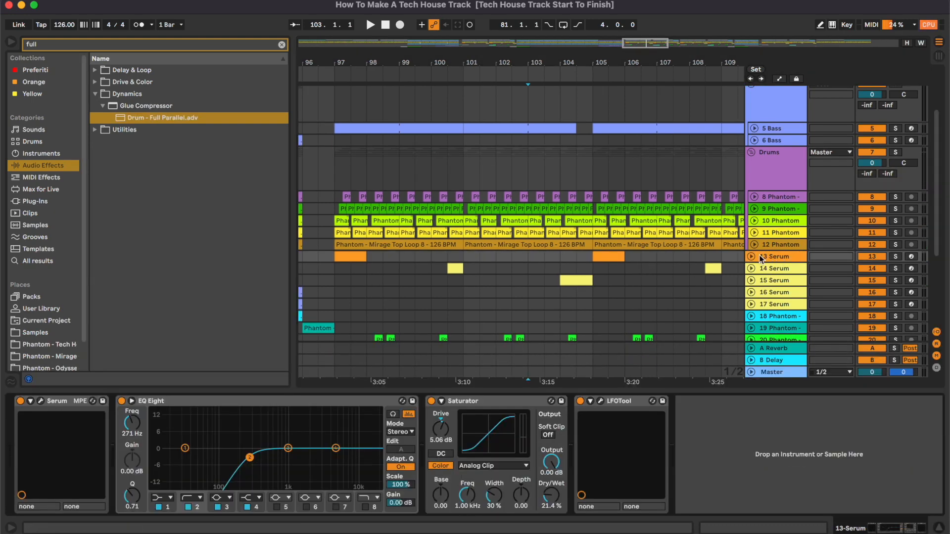
pyautogui.click(752, 257)
pyautogui.click(614, 256)
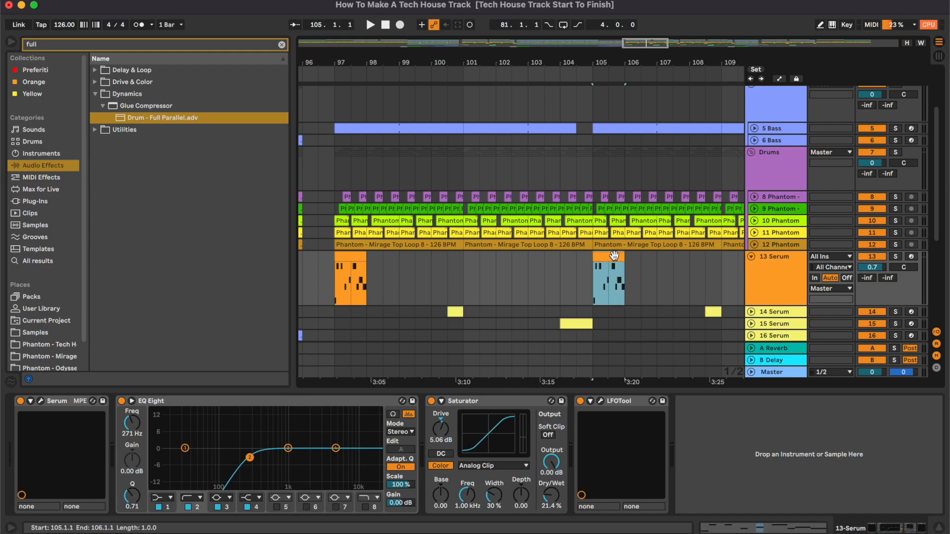
pyautogui.scroll(5, 614, 256)
pyautogui.hscroll(5, 614, 256)
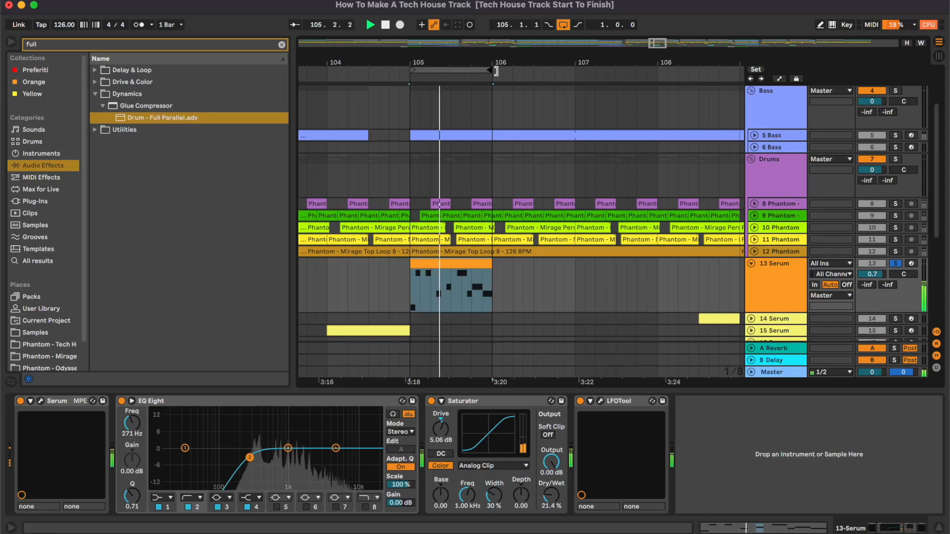
pyautogui.moveTo(497, 71); pyautogui.dragTo(575, 71)
pyautogui.click(500, 296)
pyautogui.press('space')
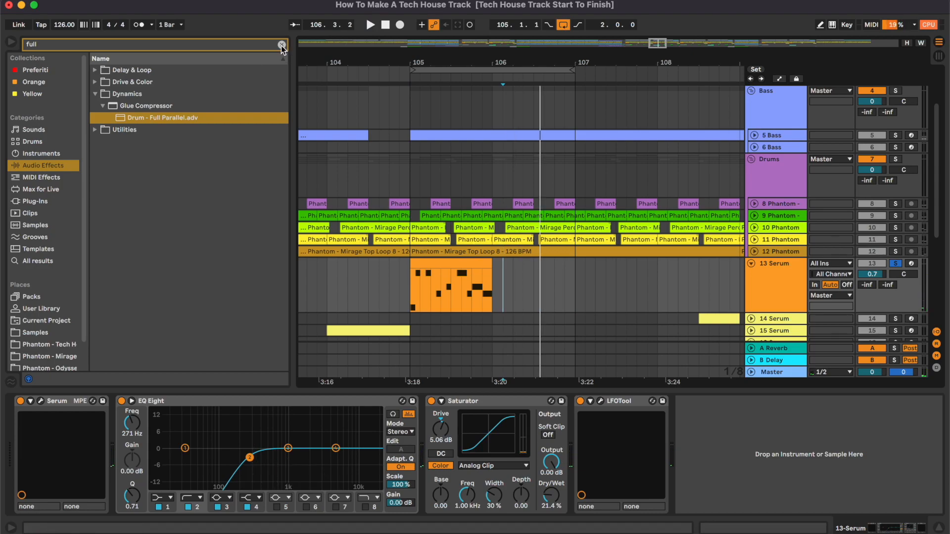
# - Load the Clean Delay preset Eighth Note onto the 13 Serum track
pyautogui.click(281, 45)
pyautogui.click(95, 71)
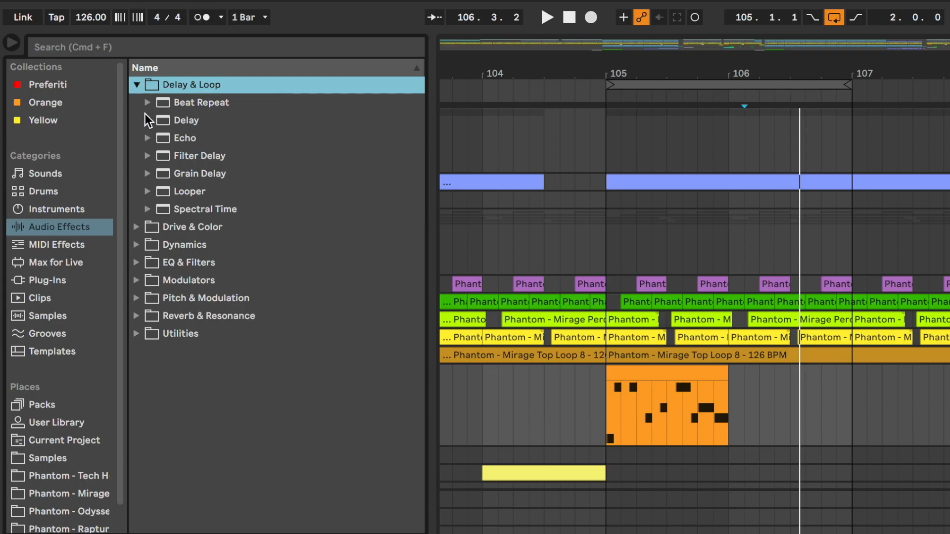
pyautogui.click(147, 120)
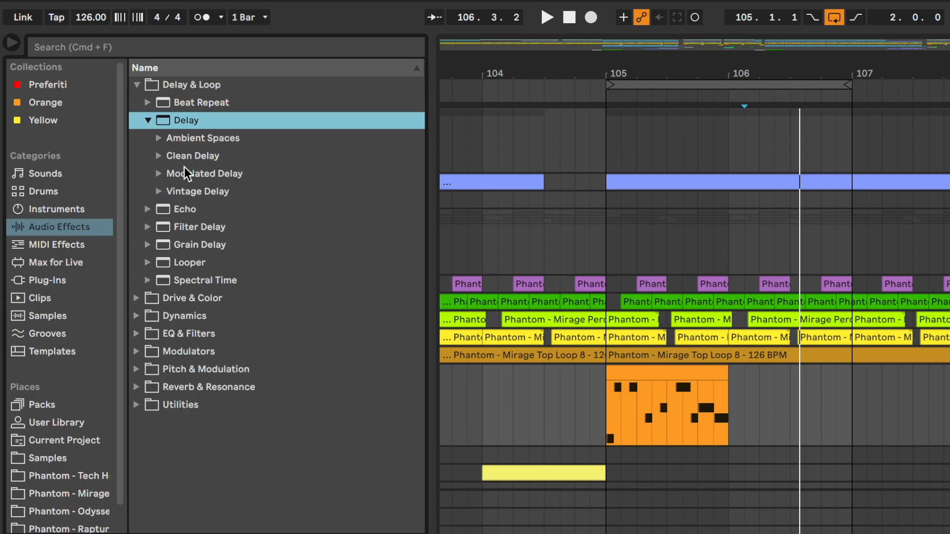
pyautogui.click(158, 156)
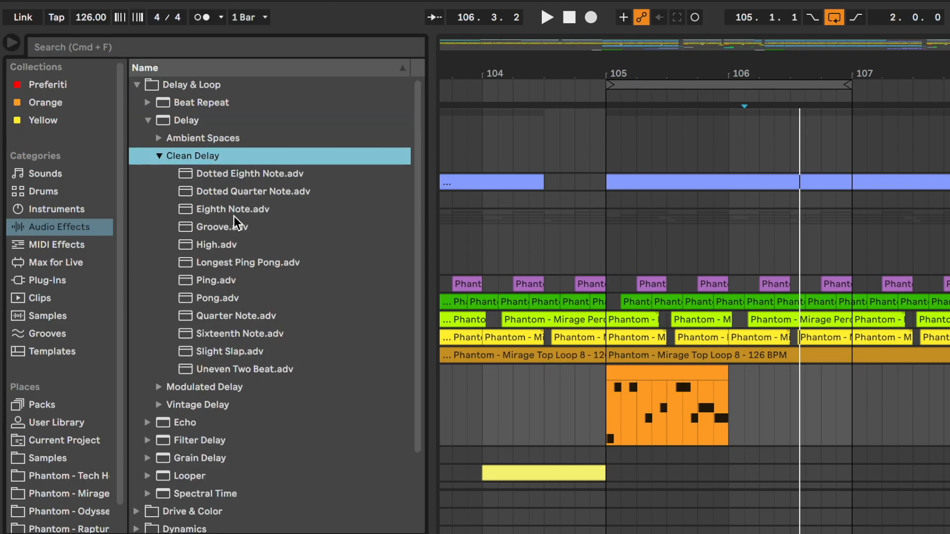
pyautogui.click(244, 209)
pyautogui.moveTo(245, 209); pyautogui.dragTo(376, 421)
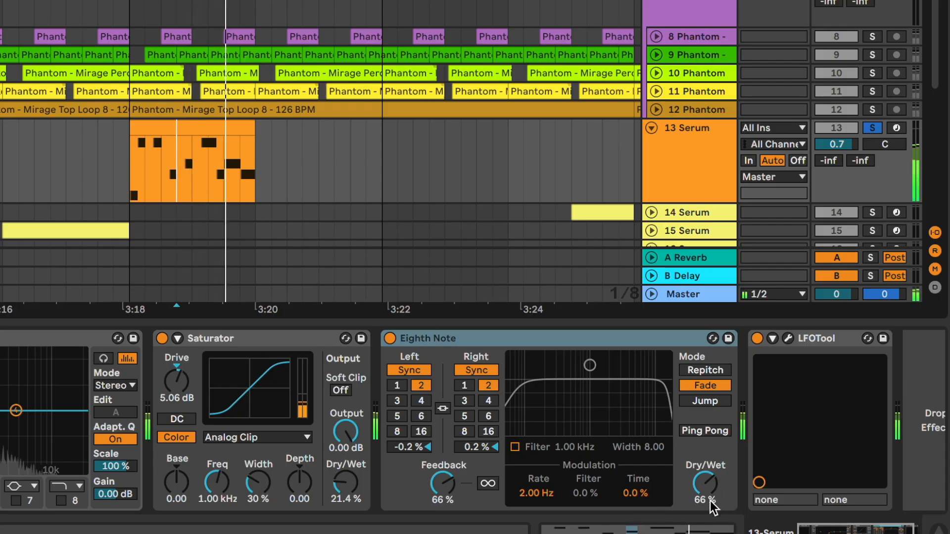
# - Set the Eighth Note delay's Dry/Wet to 18%
pyautogui.click(710, 501)
pyautogui.moveTo(710, 501); pyautogui.dragTo(710, 529)
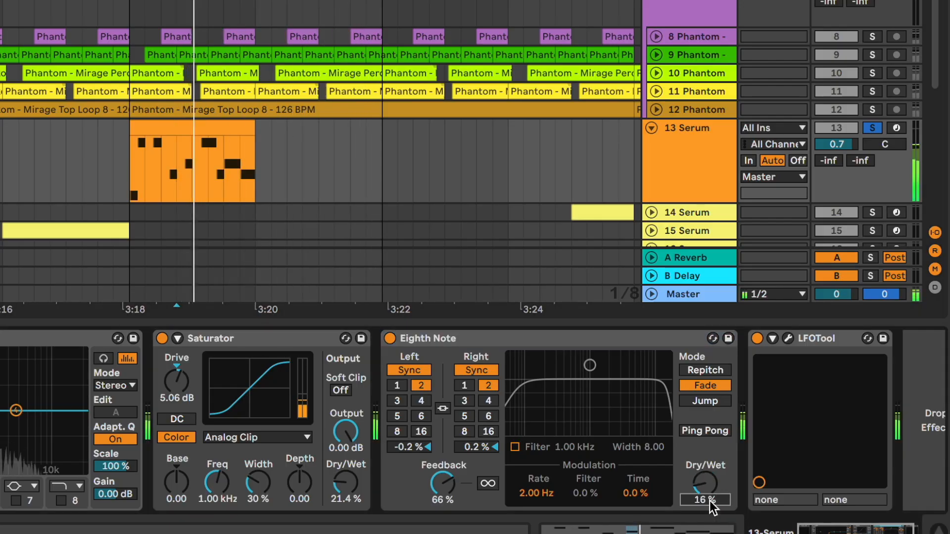
pyautogui.moveTo(710, 501); pyautogui.dragTo(710, 502)
pyautogui.press('s')
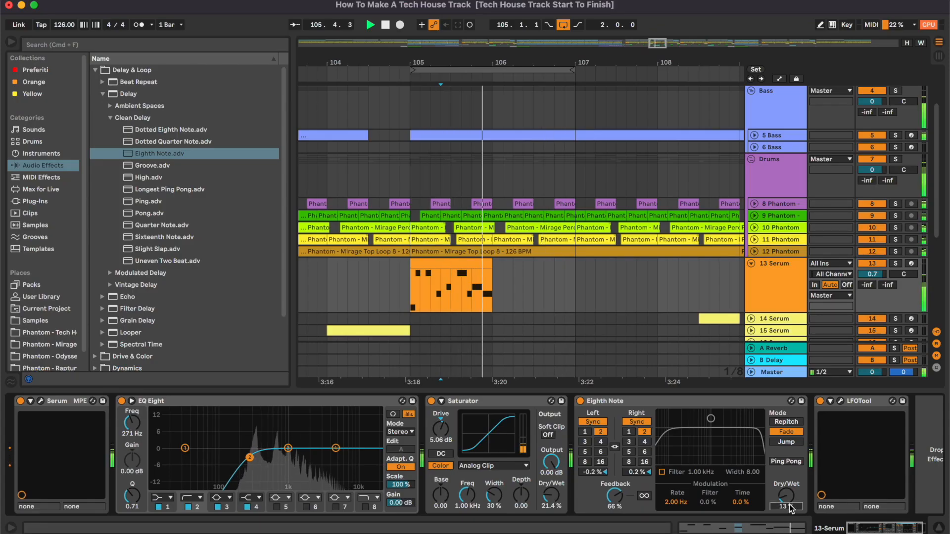
# - Search for ott and load the OTT preset onto 13 Serum, setting its Amount to 19%
pyautogui.press('space')
pyautogui.click(101, 94)
pyautogui.click(101, 70)
pyautogui.click(101, 45)
pyautogui.write('ott')
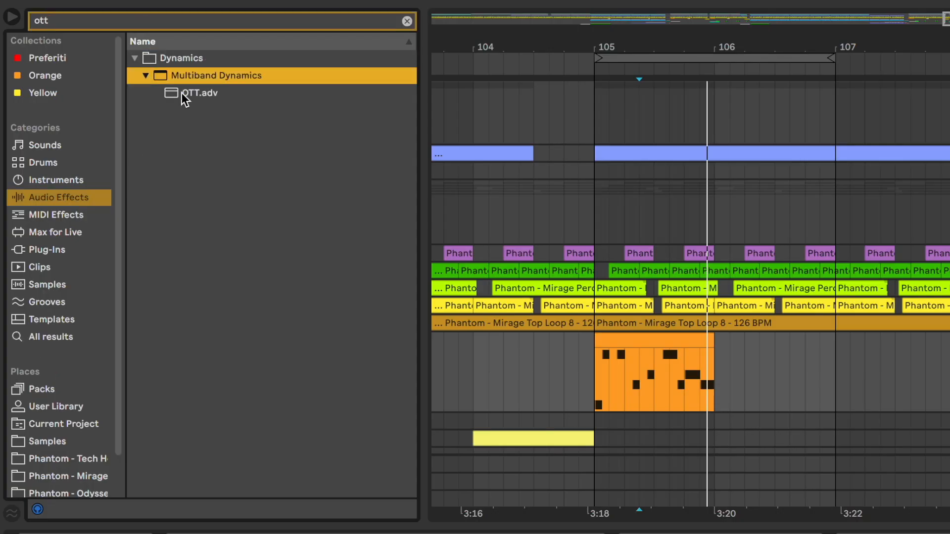
pyautogui.click(183, 94)
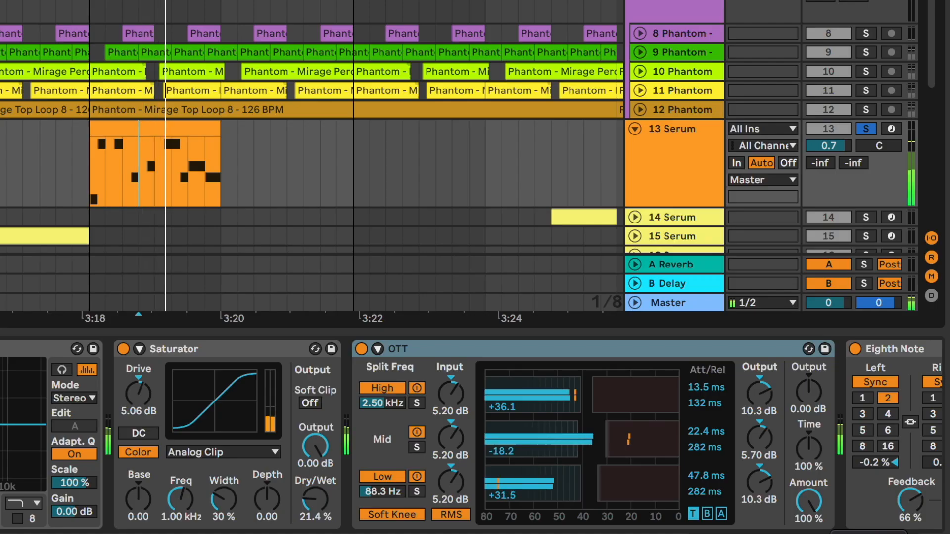
pyautogui.moveTo(808, 500); pyautogui.dragTo(808, 533)
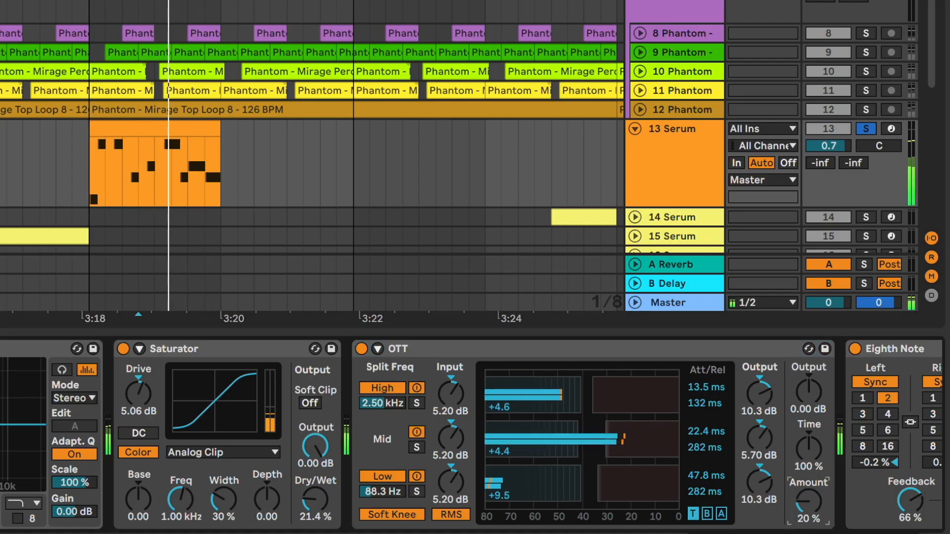
pyautogui.moveTo(808, 500); pyautogui.dragTo(808, 501)
# - Select a range on 14 Serum, solo the track and set its volume to -12.9 dB
pyautogui.press('space')
pyautogui.press('space')
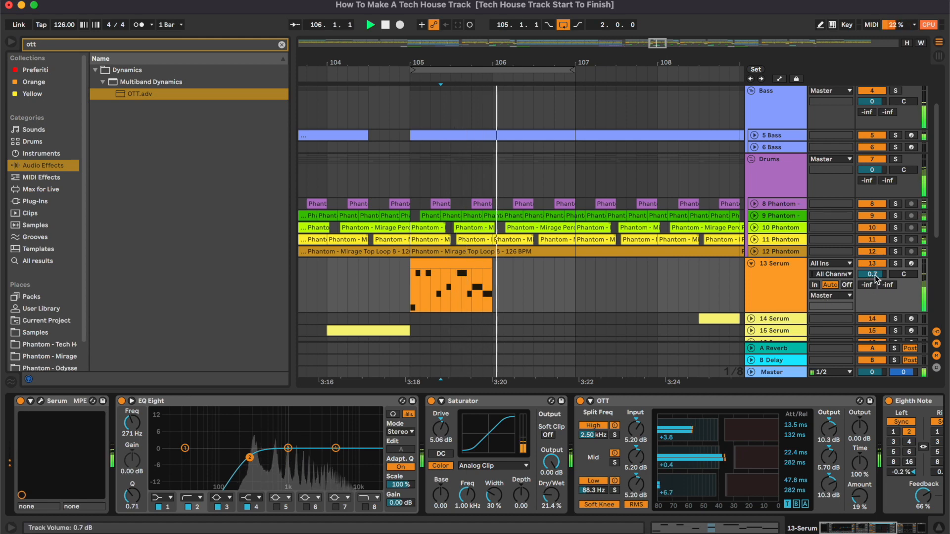
pyautogui.hscroll(3, 644, 285)
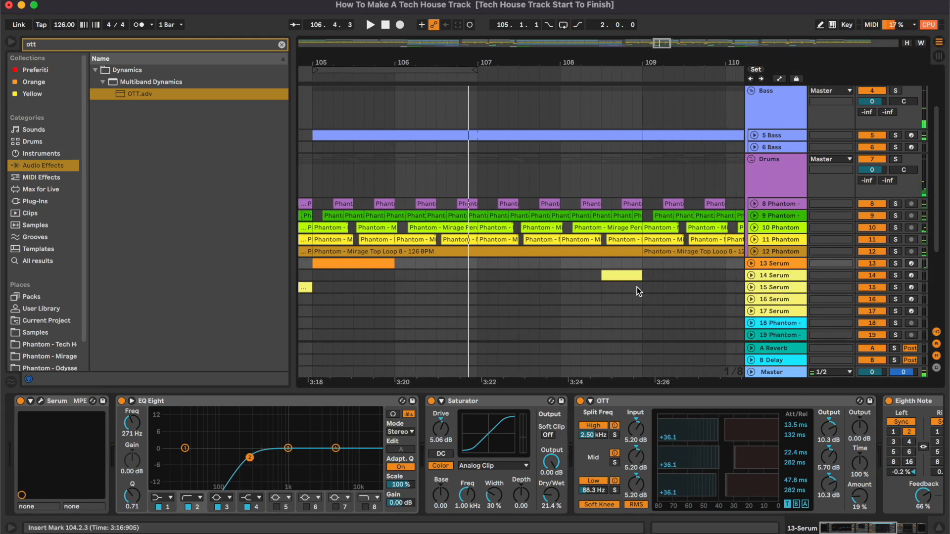
pyautogui.click(752, 276)
pyautogui.click(774, 285)
pyautogui.moveTo(539, 287); pyautogui.dragTo(621, 297)
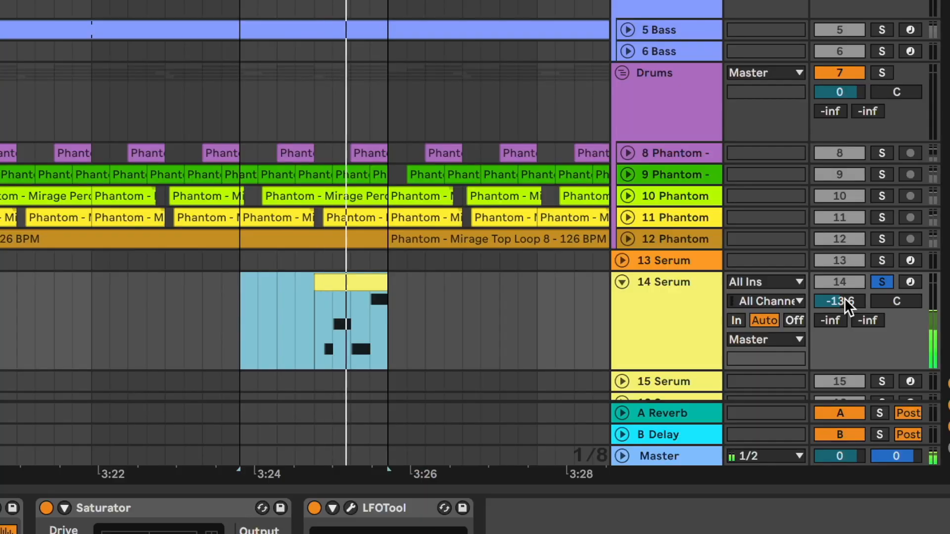
pyautogui.click(875, 287)
pyautogui.moveTo(846, 299); pyautogui.dragTo(846, 295)
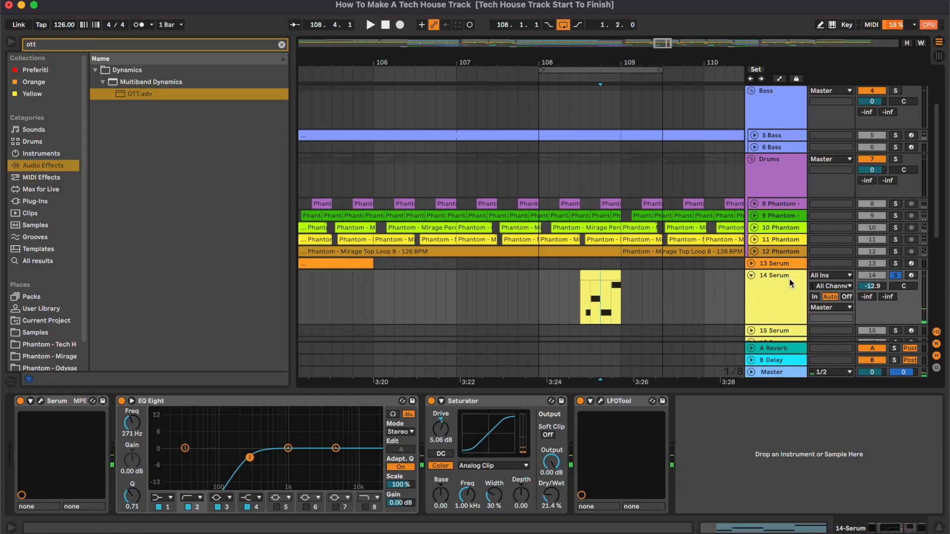
# - Copy the Eighth Note delay from 13 Serum and paste it onto 14 Serum with Dry/Wet at 18%
pyautogui.click(788, 263)
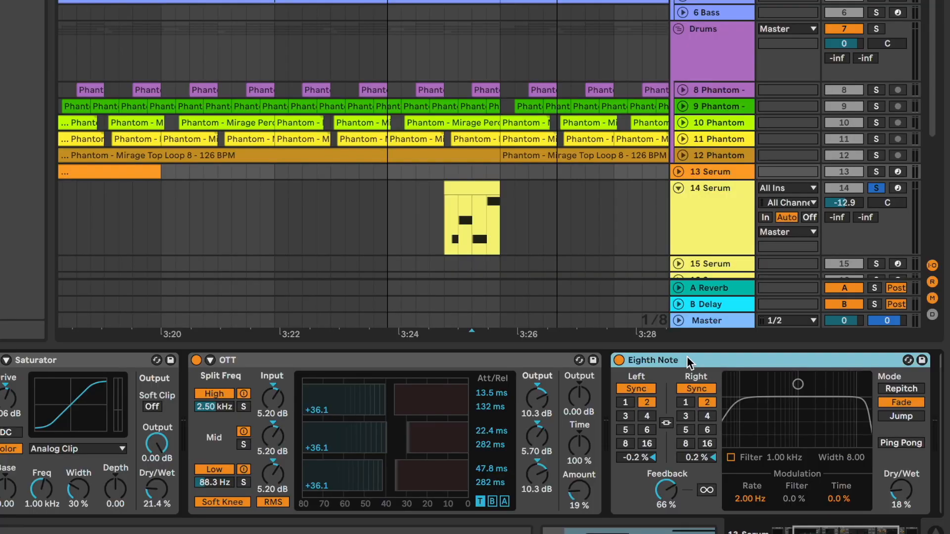
pyautogui.click(575, 304)
pyautogui.press('super+v')
pyautogui.moveTo(624, 360); pyautogui.dragTo(445, 361)
pyautogui.click(440, 223)
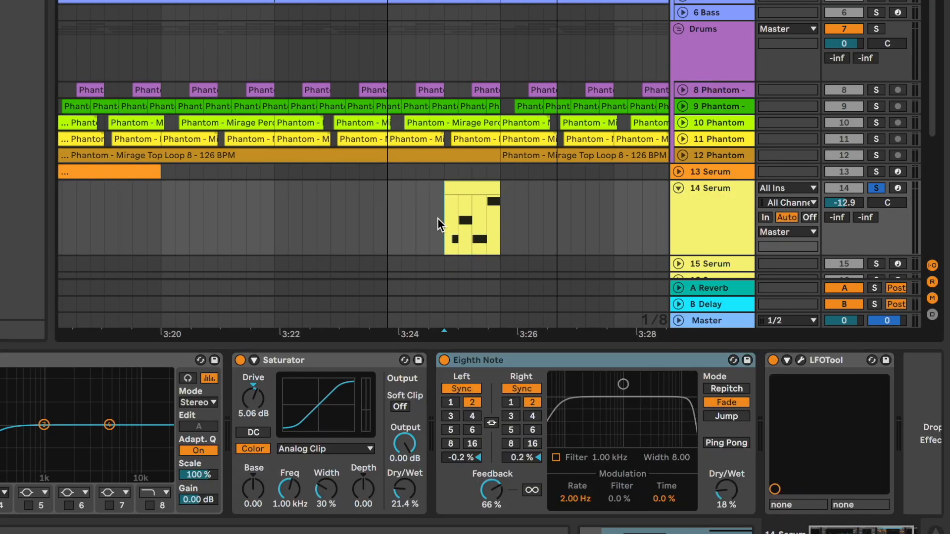
pyautogui.press('space')
pyautogui.moveTo(720, 494); pyautogui.dragTo(720, 507)
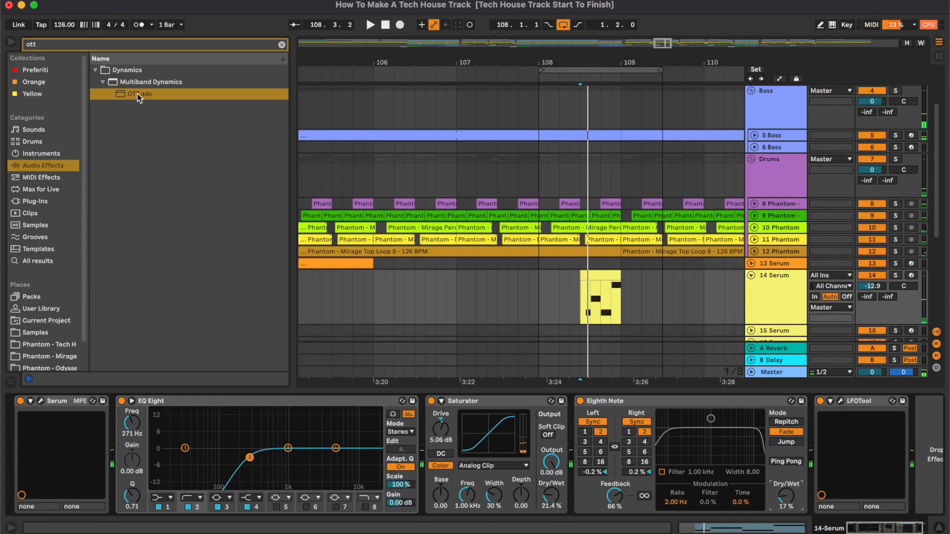
# - Load OTT onto 14 Serum and set its Amount to 27%
pyautogui.doubleClick(137, 94)
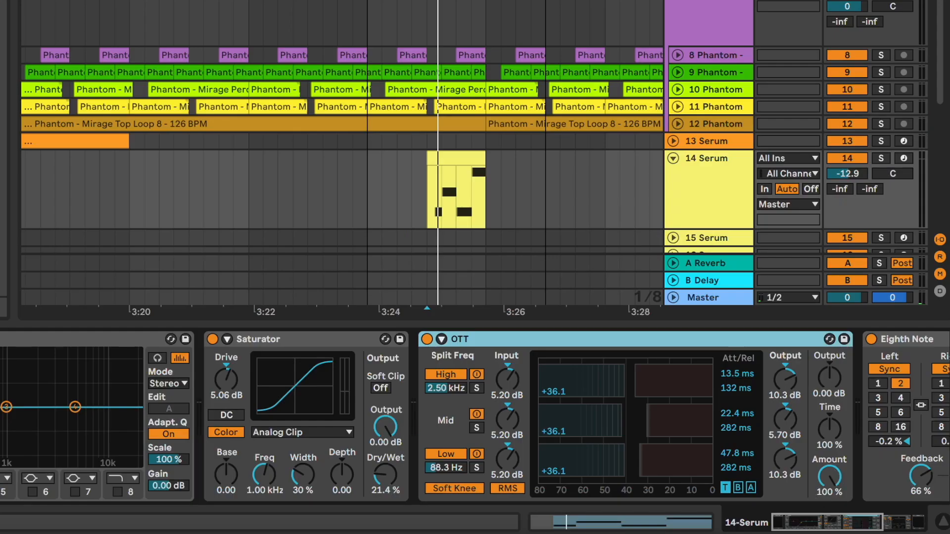
pyautogui.moveTo(830, 477); pyautogui.dragTo(836, 479)
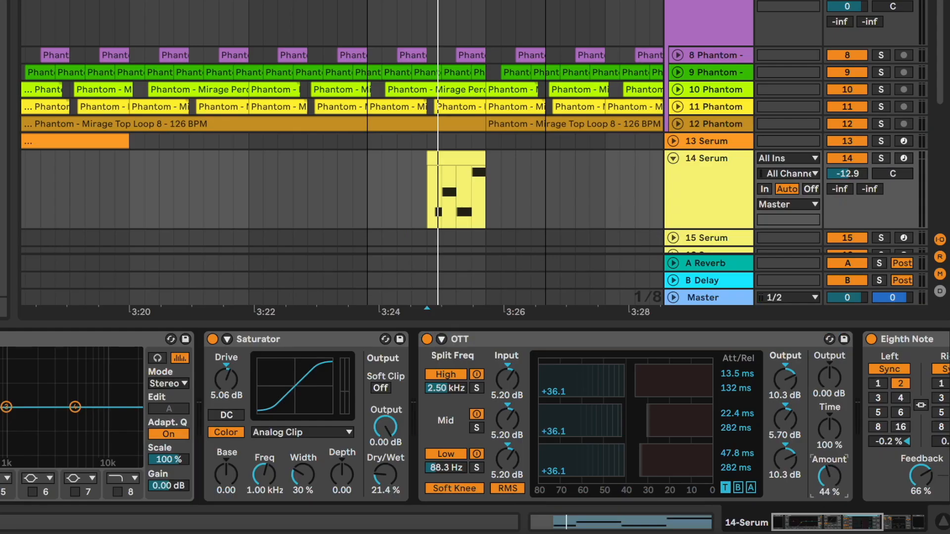
pyautogui.moveTo(829, 471); pyautogui.dragTo(829, 488)
pyautogui.press('space')
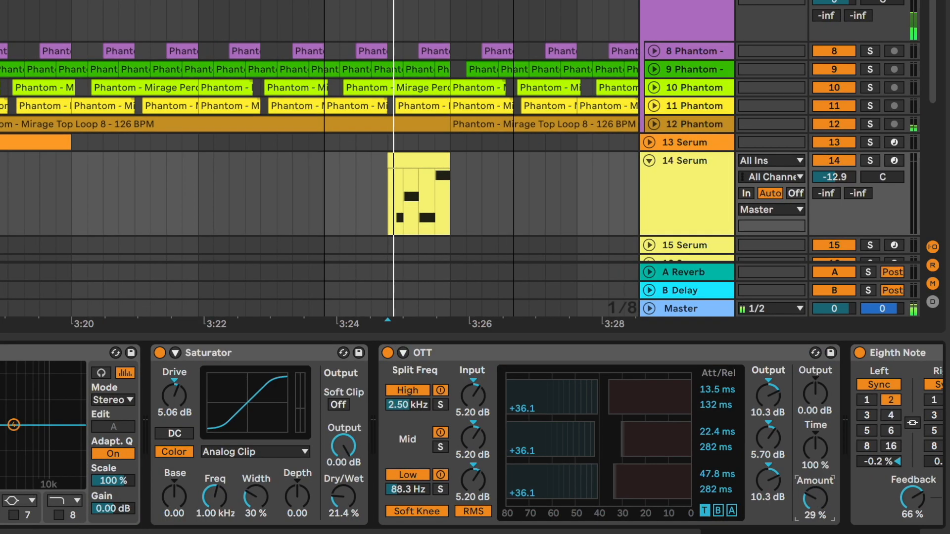
pyautogui.press('s')
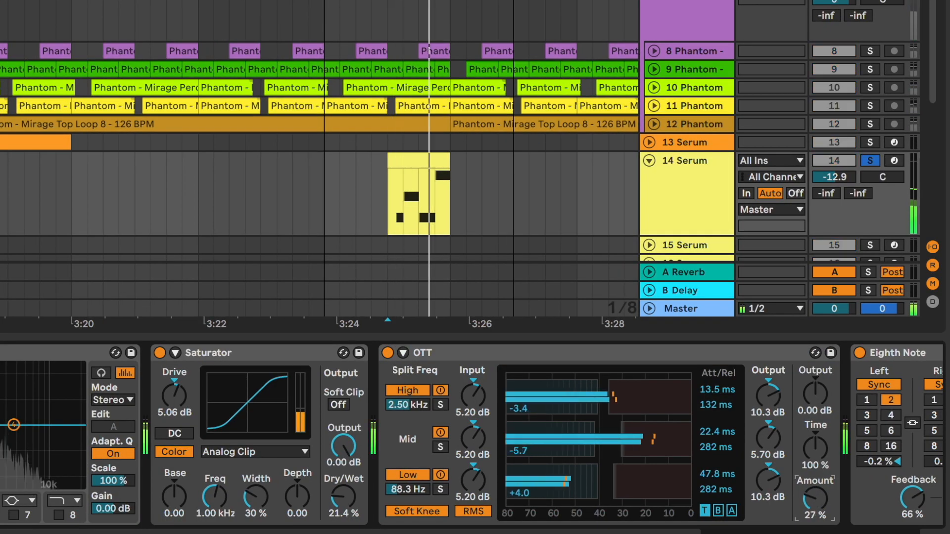
# - Select the 15 Serum track and a time range over its clip
pyautogui.press('space')
pyautogui.press('space')
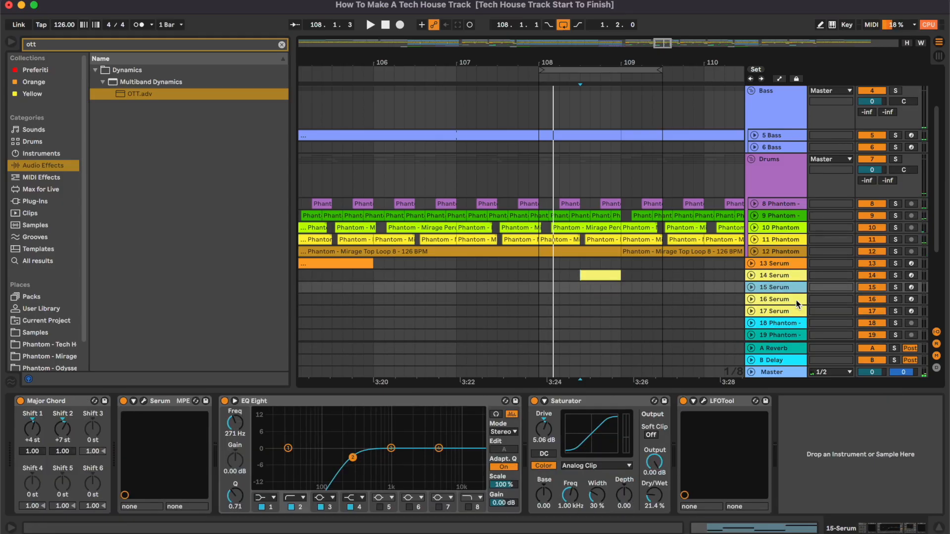
pyautogui.press('u')
pyautogui.click(654, 295)
pyautogui.press('-')
pyautogui.press('-')
pyautogui.press('-')
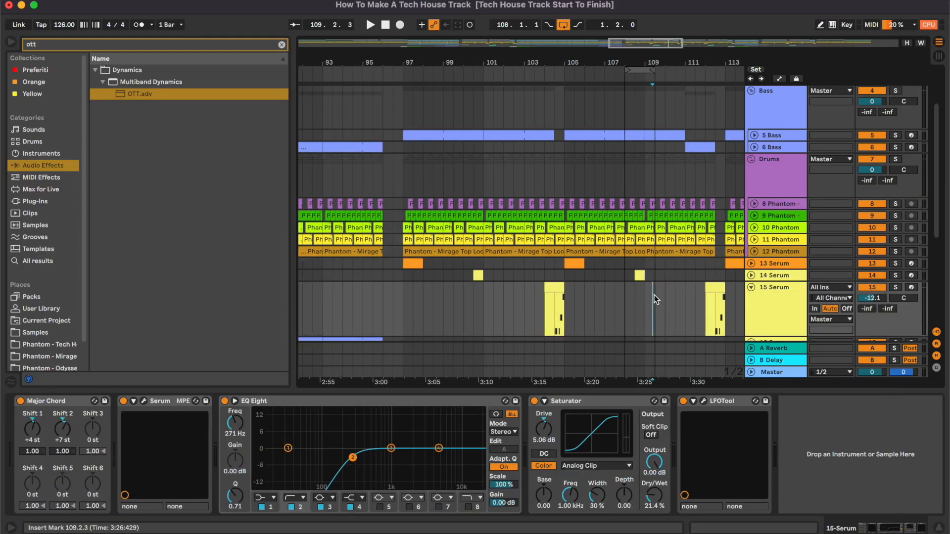
pyautogui.moveTo(546, 305); pyautogui.dragTo(567, 305)
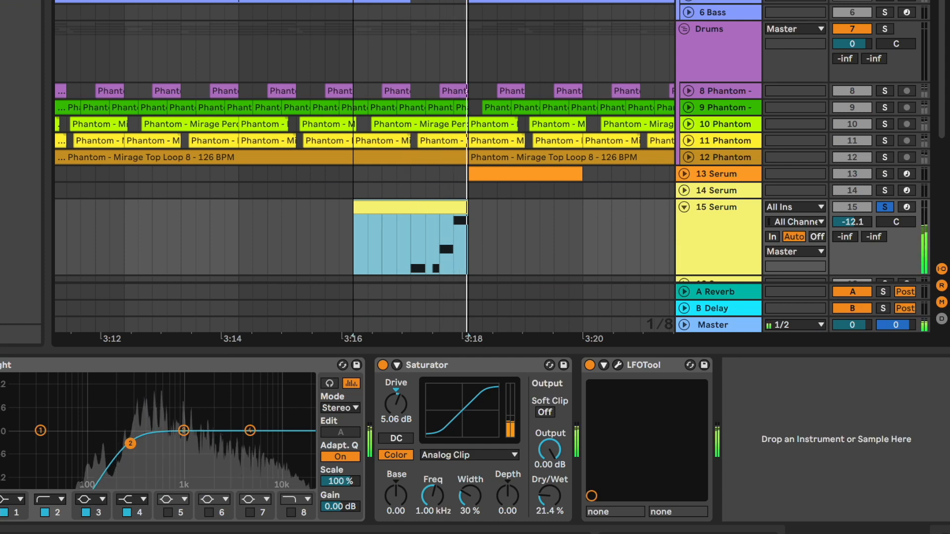
pyautogui.moveTo(468, 1); pyautogui.dragTo(526, 1)
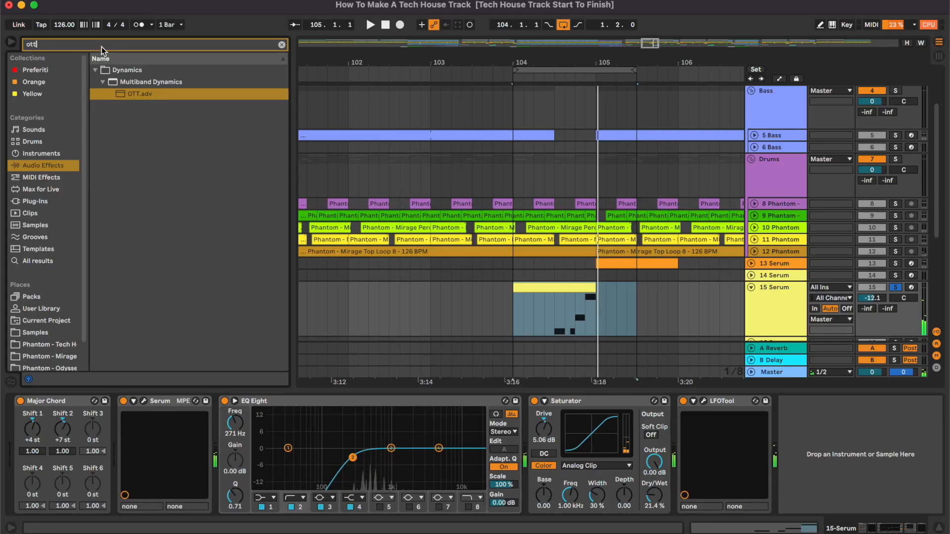
# - Search for drum and load Drum Buss onto 15 Serum, setting its Dry/Wet to 23%
pyautogui.press('super+a')
pyautogui.write('drum')
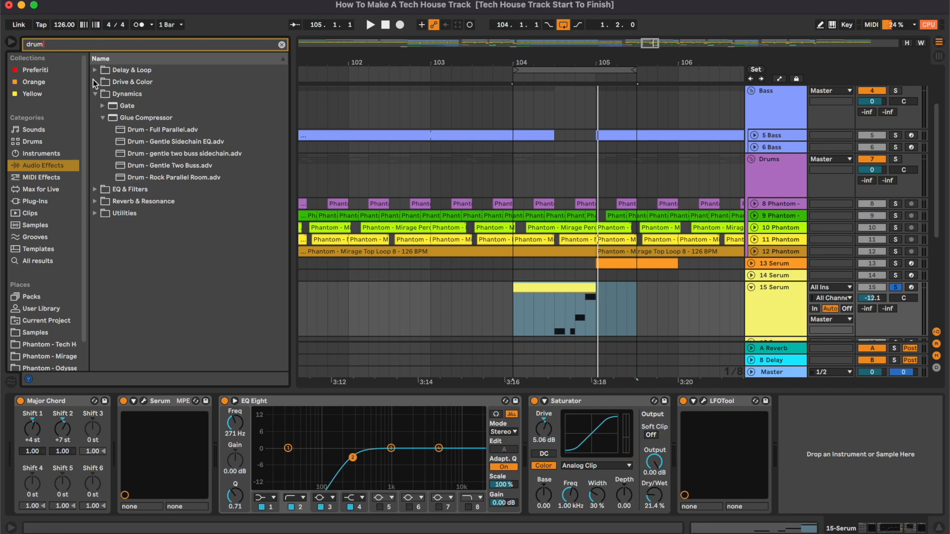
pyautogui.click(94, 82)
pyautogui.click(103, 106)
pyautogui.moveTo(121, 106); pyautogui.dragTo(678, 419)
pyautogui.moveTo(564, 381); pyautogui.dragTo(565, 382)
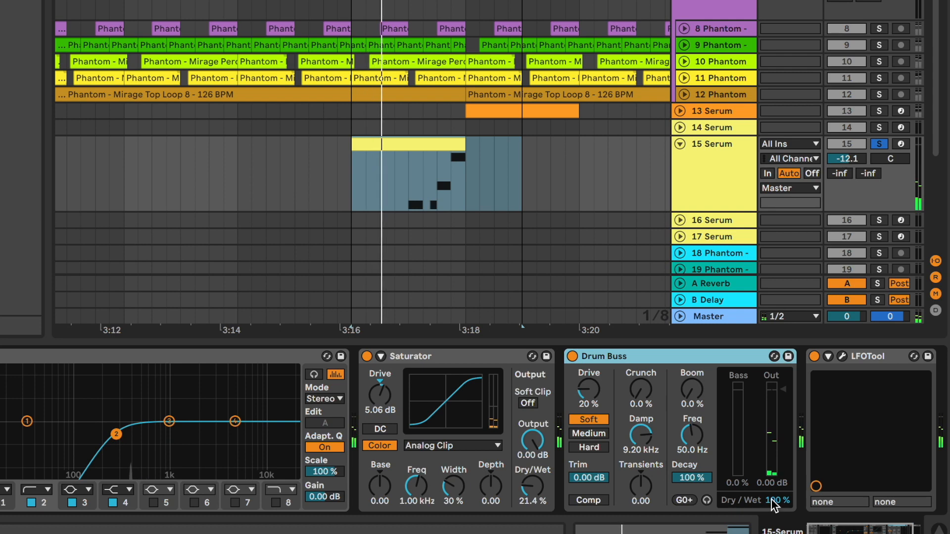
pyautogui.moveTo(773, 505); pyautogui.dragTo(773, 533)
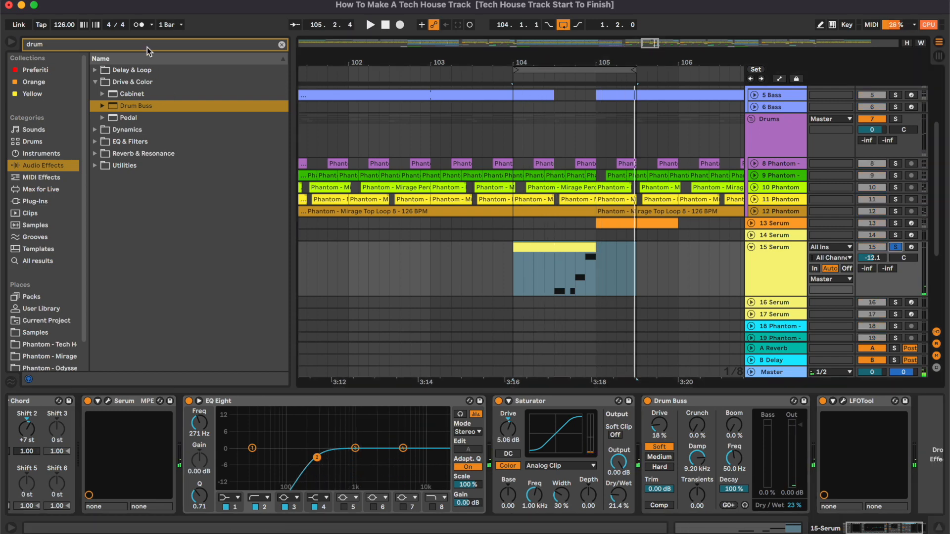
pyautogui.click(147, 46)
pyautogui.write('o')
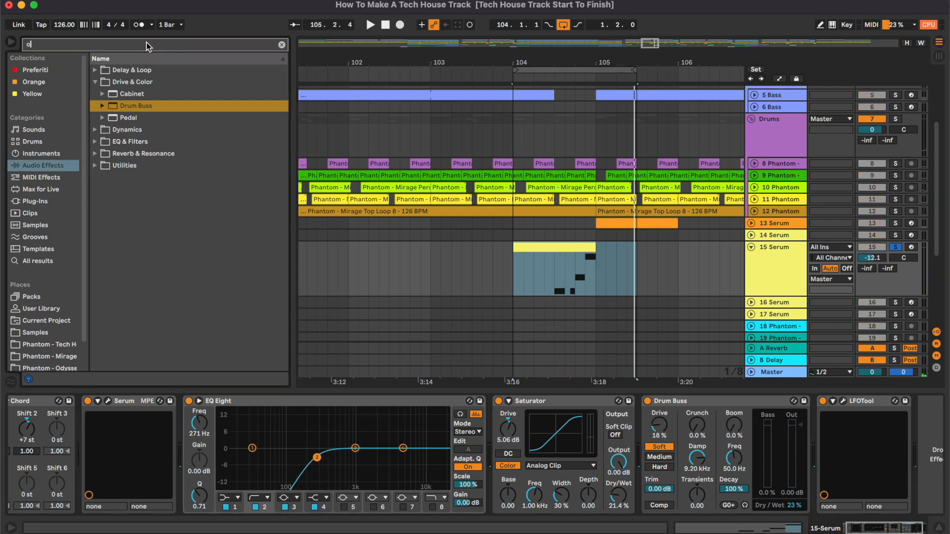
pyautogui.write('tt')
pyautogui.moveTo(134, 96); pyautogui.dragTo(829, 442)
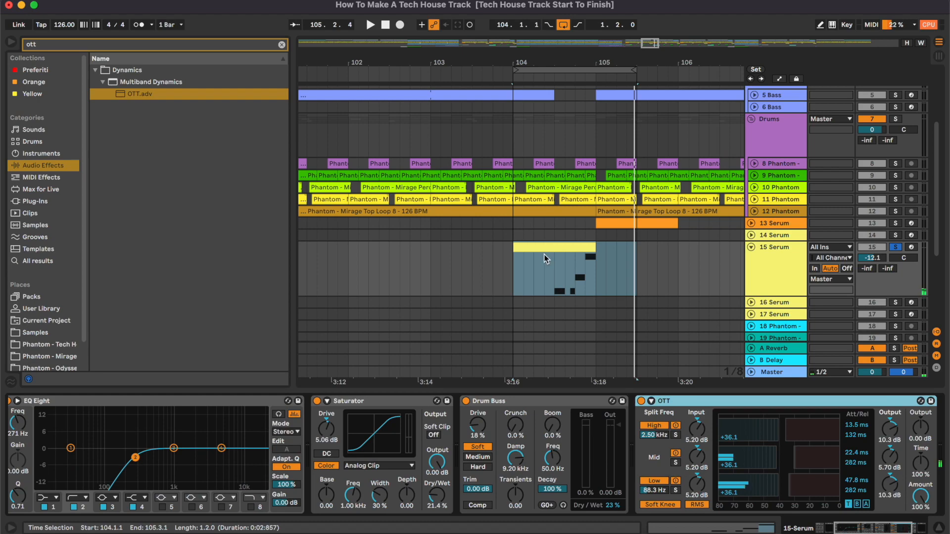
# - Move OTT ahead of Drum Buss and set its Amount to 14%
pyautogui.hscroll(5, 545, 255)
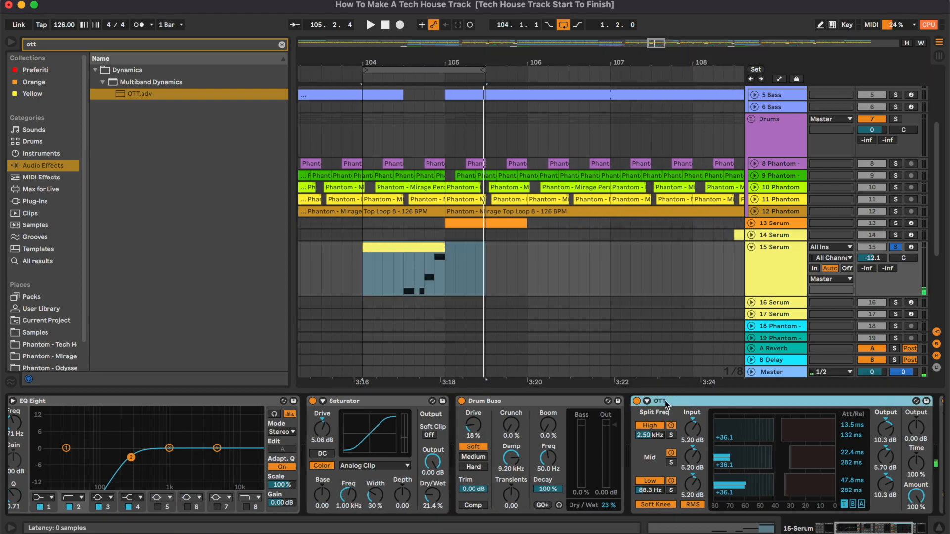
pyautogui.moveTo(667, 405); pyautogui.dragTo(592, 456)
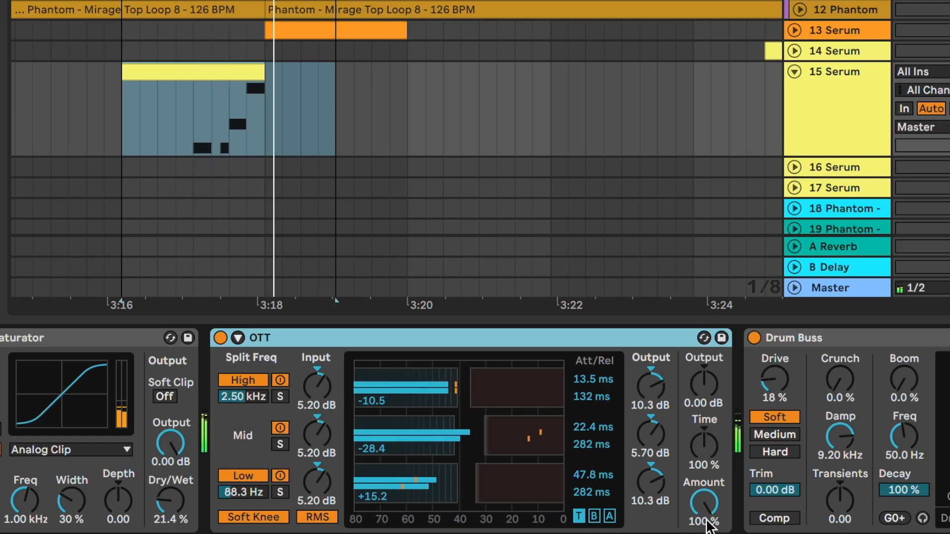
pyautogui.moveTo(706, 514); pyautogui.dragTo(698, 493)
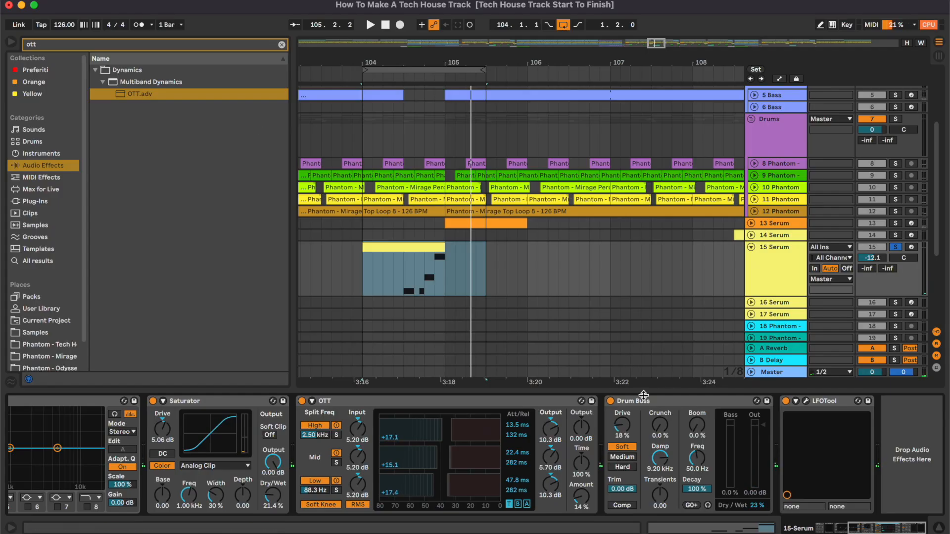
pyautogui.moveTo(67, 400); pyautogui.dragTo(777, 403)
pyautogui.hscroll(2, 777, 454)
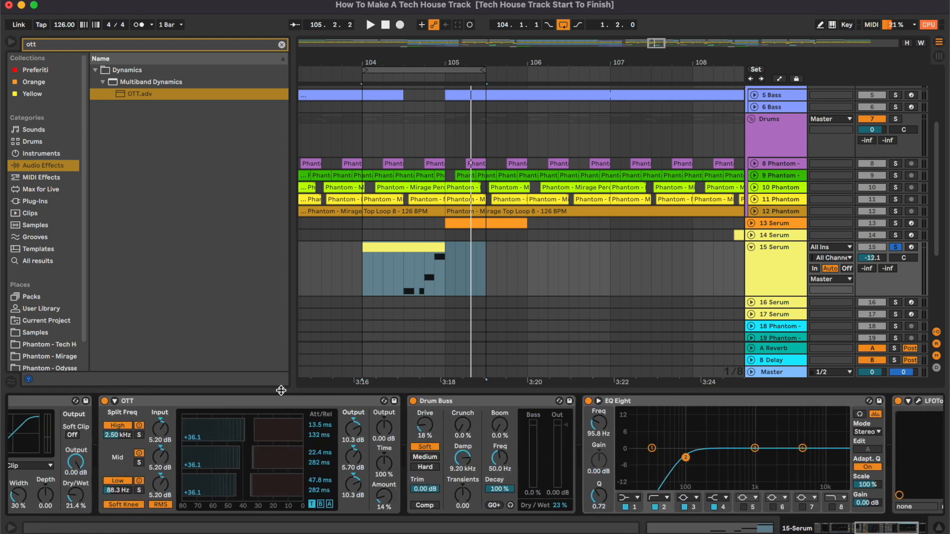
pyautogui.click(619, 402)
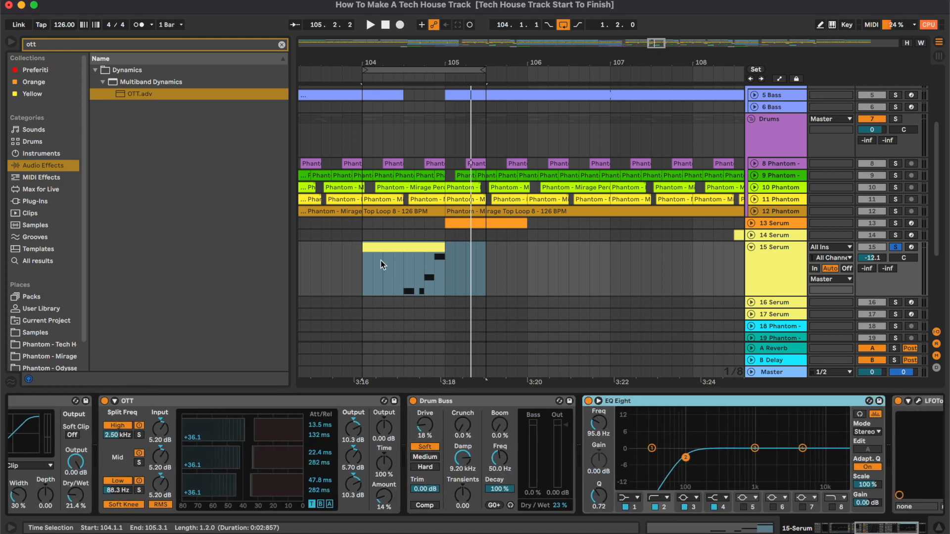
pyautogui.click(381, 260)
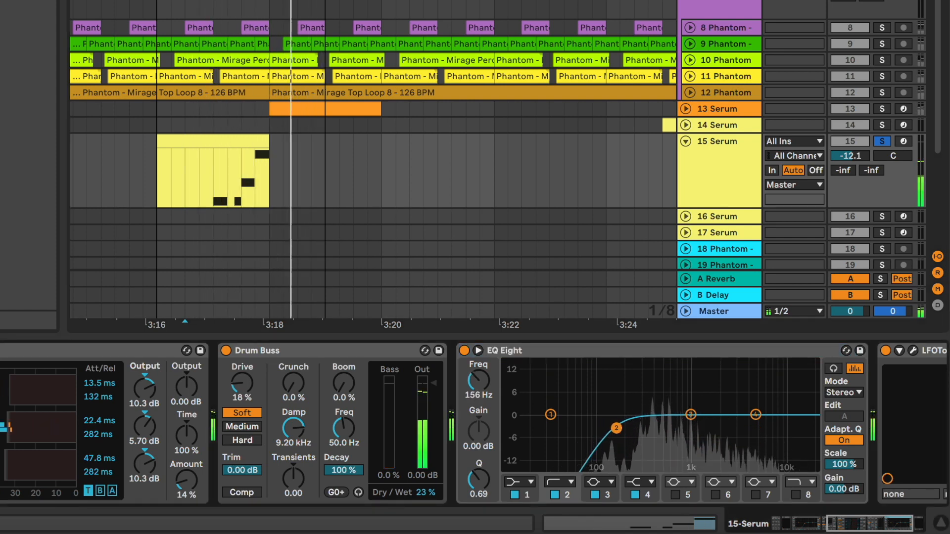
pyautogui.press('space')
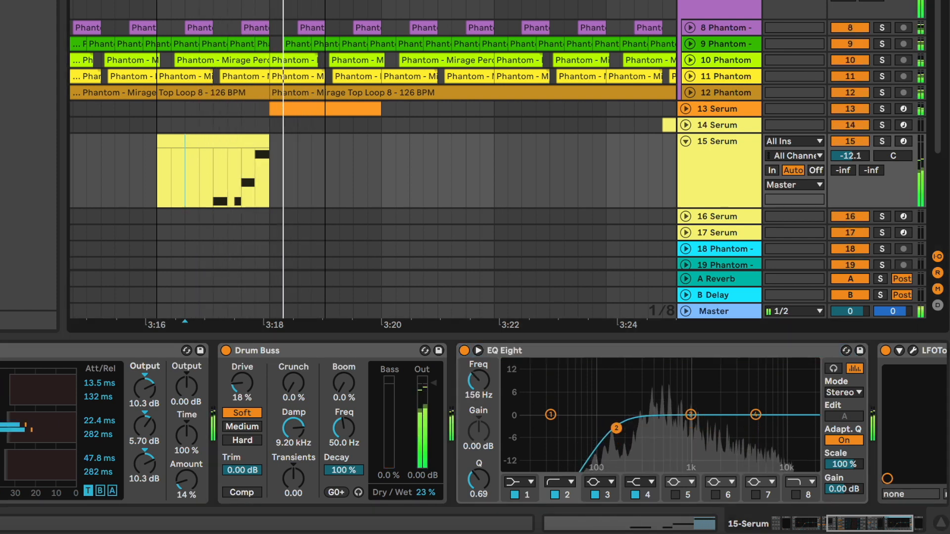
# - Zoom out the arrangement and select the 16 Serum track to view its devices
pyautogui.press('-')
pyautogui.press('-')
pyautogui.press('-')
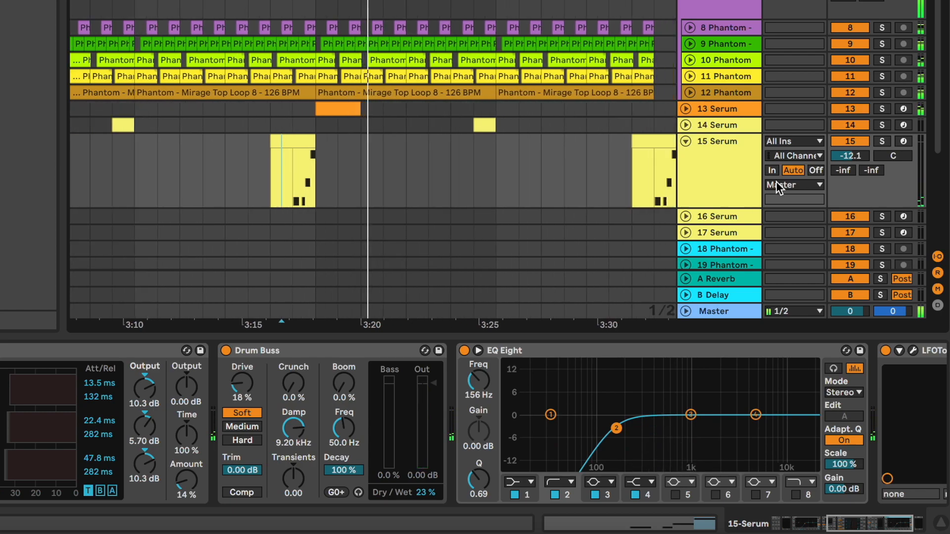
pyautogui.click(635, 263)
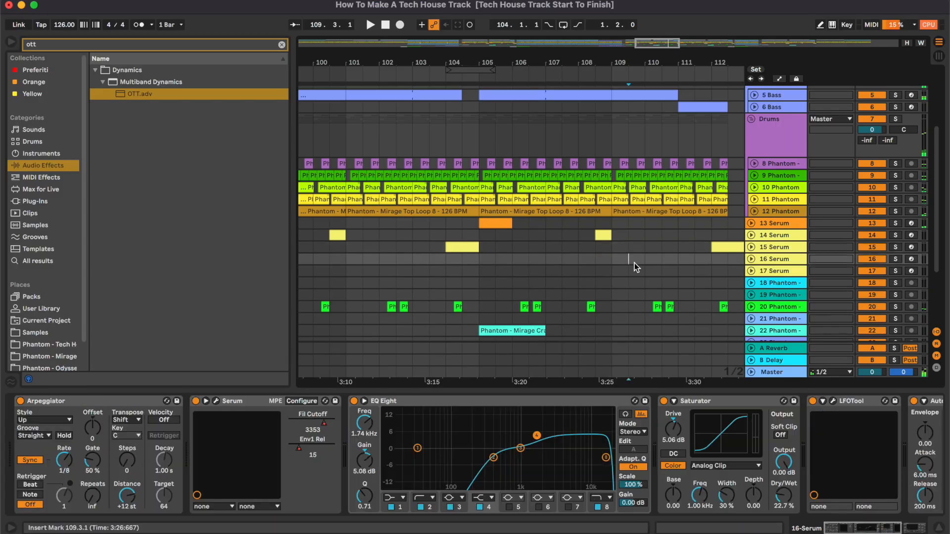
pyautogui.scroll(-5, 634, 262)
pyautogui.hscroll(-10, 634, 263)
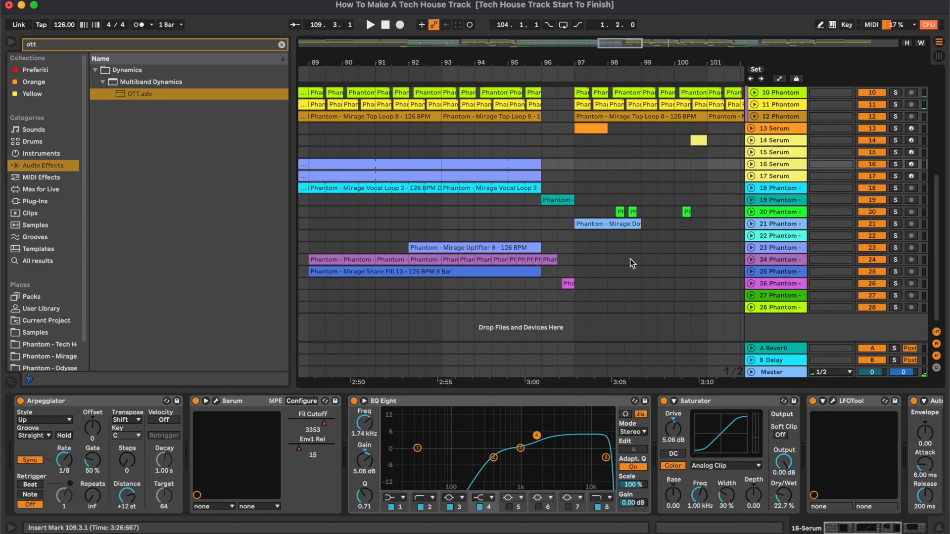
# - Zoom out and display the Auto Filter Frequency automation lane of the 16 Serum track
pyautogui.click(755, 167)
pyautogui.click(446, 197)
pyautogui.press('-')
pyautogui.press('-')
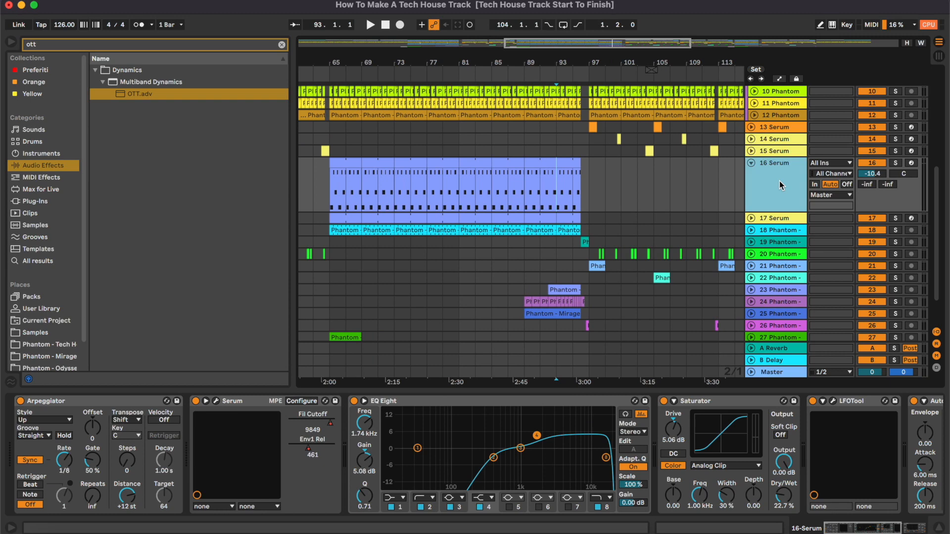
pyautogui.press('a')
pyautogui.click(776, 174)
pyautogui.click(497, 187)
pyautogui.moveTo(561, 44); pyautogui.dragTo(521, 60)
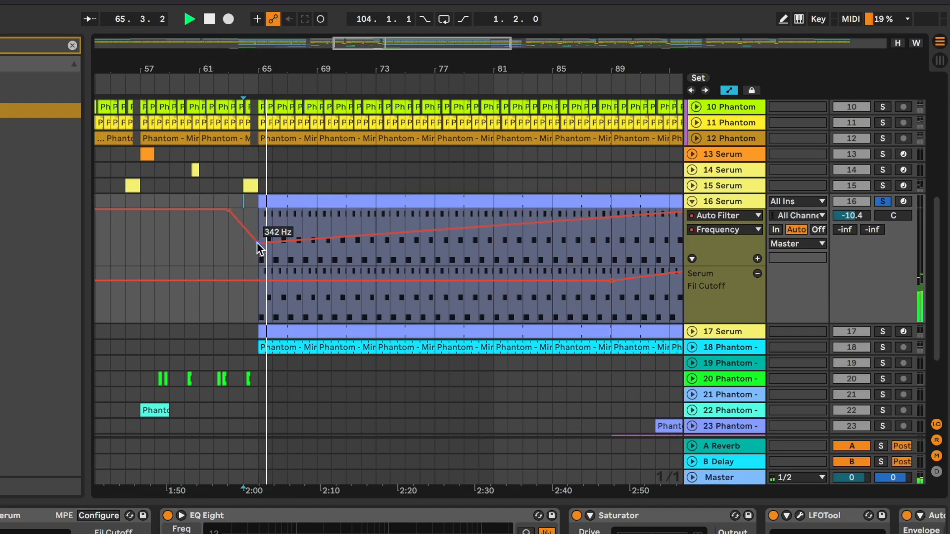
pyautogui.moveTo(258, 243); pyautogui.dragTo(257, 245)
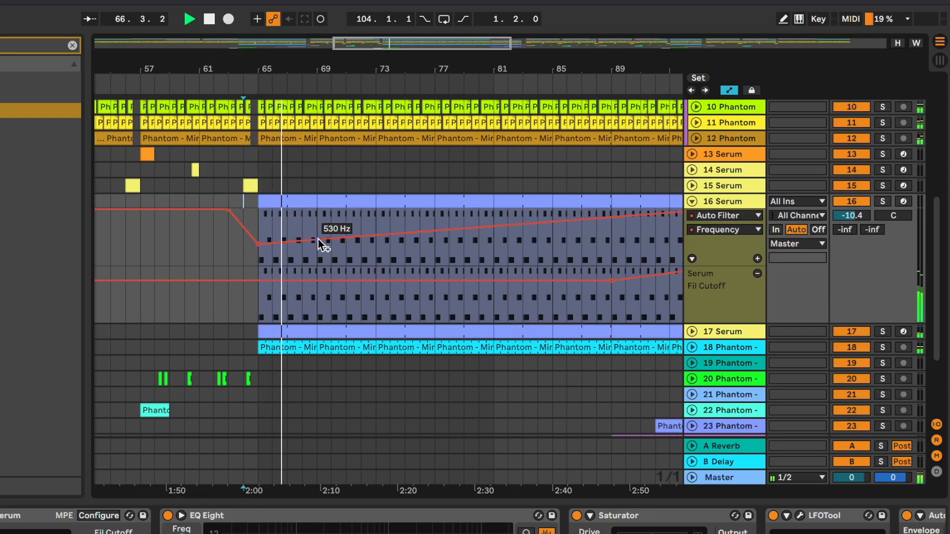
# - Solo the 16 Serum track while reviewing its automated section
pyautogui.hscroll(3, 584, 224)
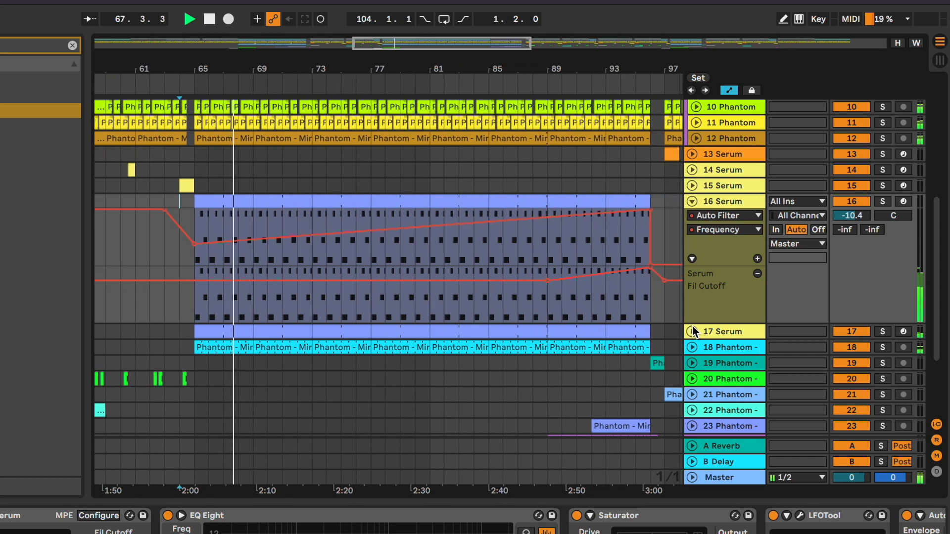
pyautogui.moveTo(404, 40); pyautogui.dragTo(406, 48)
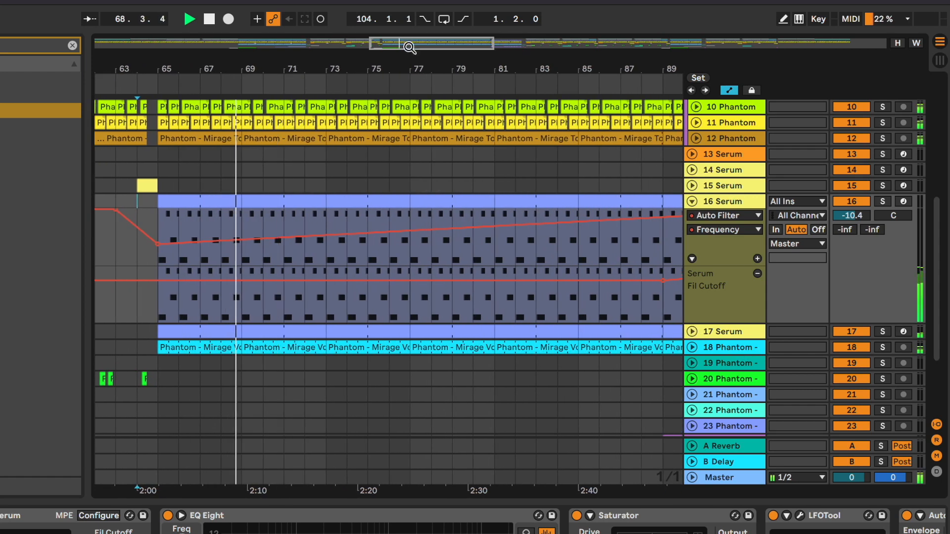
pyautogui.hscroll(3, 513, 279)
pyautogui.hscroll(3, 559, 522)
pyautogui.hscroll(2, 384, 429)
pyautogui.hscroll(-2, 347, 346)
pyautogui.click(456, 249)
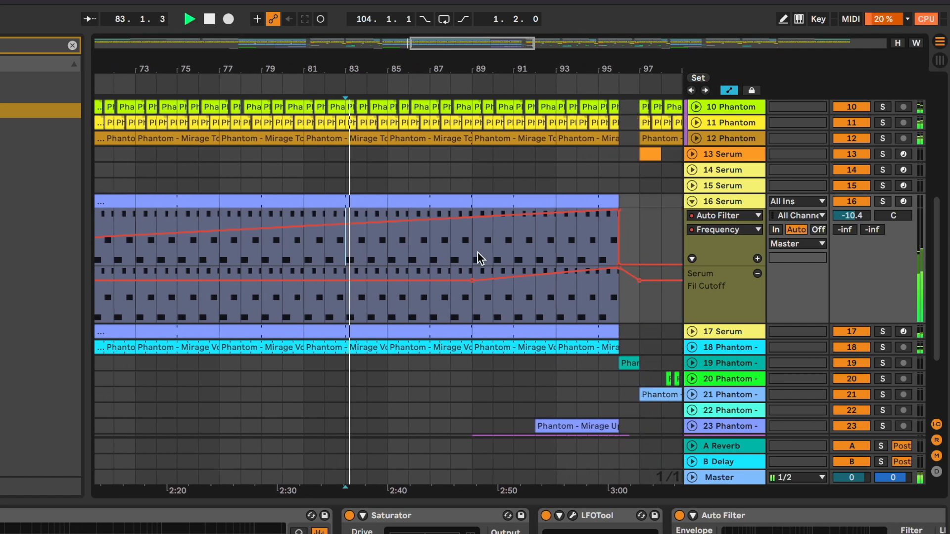
pyautogui.press('s')
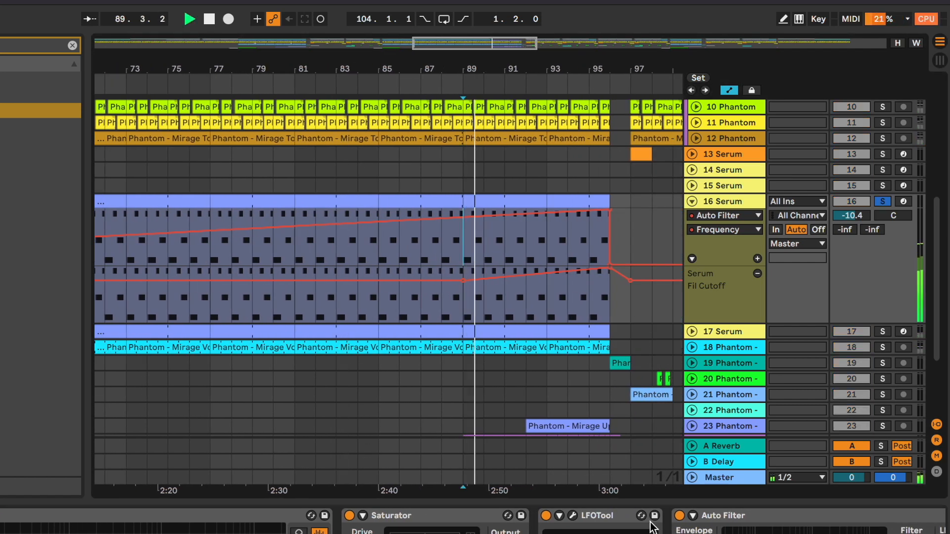
pyautogui.hscroll(2, 662, 526)
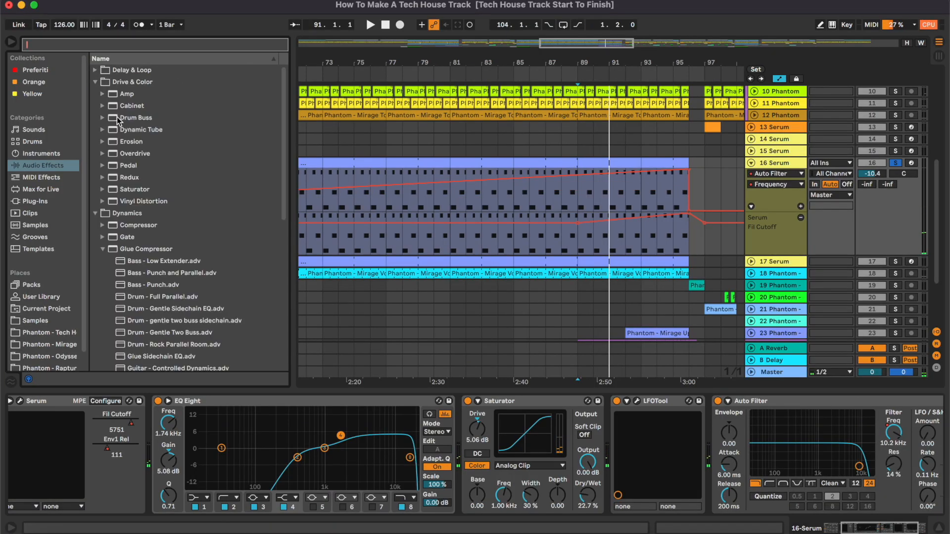
# - Load a Reverb onto 16 Serum, enabling Lo Cut at about 1.77 kHz and disabling Hi Cut
pyautogui.click(95, 83)
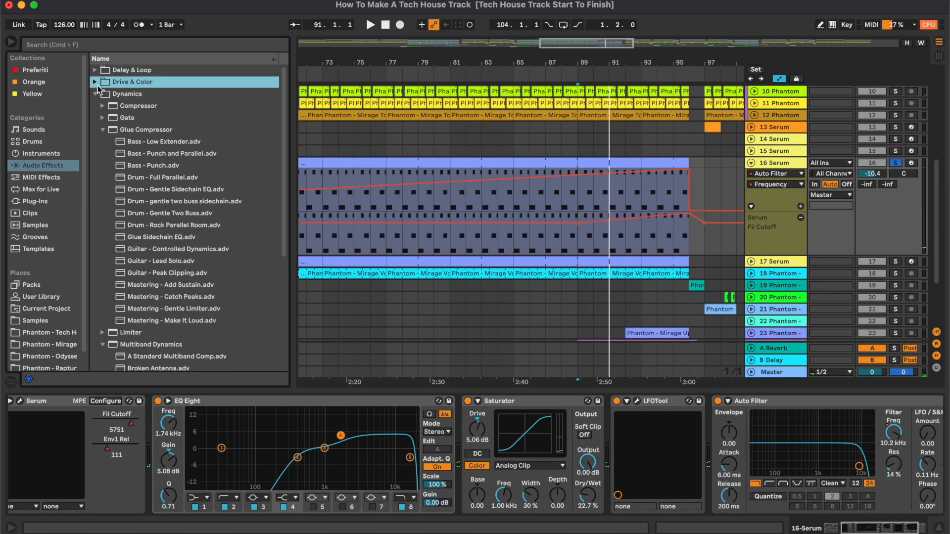
pyautogui.click(96, 94)
pyautogui.click(96, 143)
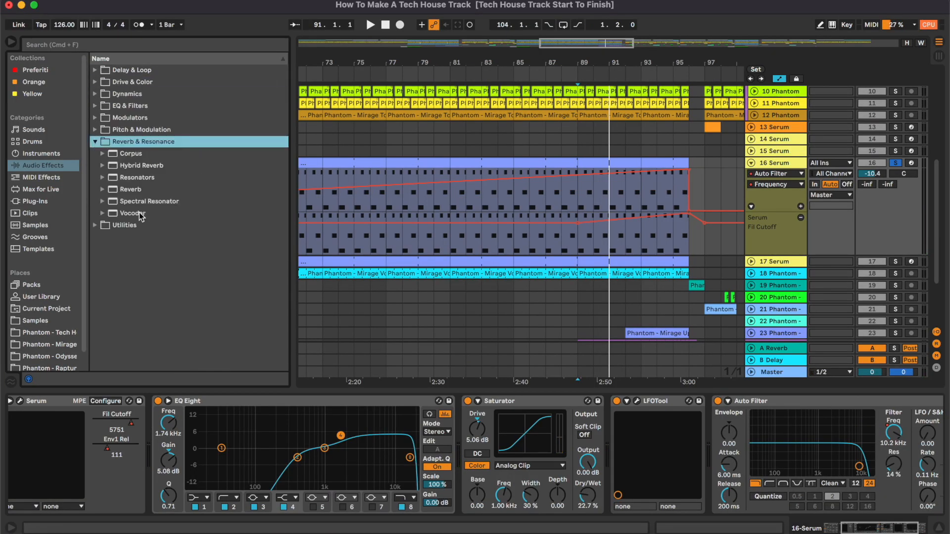
pyautogui.doubleClick(114, 190)
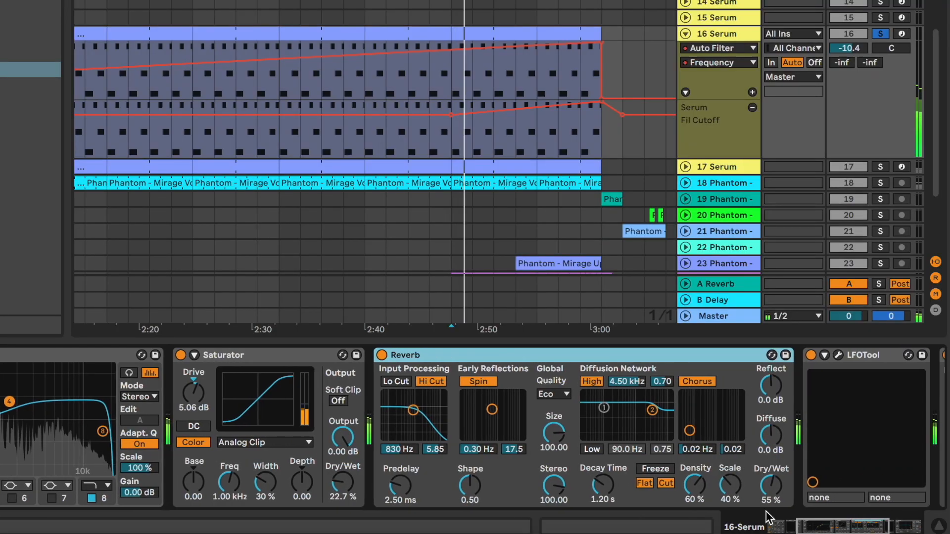
pyautogui.click(431, 381)
pyautogui.click(396, 381)
pyautogui.moveTo(414, 412); pyautogui.dragTo(431, 414)
# - Set the 16 Serum reverb's decay to about 1.49 s and its dry/wet to 26%
pyautogui.moveTo(603, 484); pyautogui.dragTo(603, 476)
pyautogui.moveTo(771, 485); pyautogui.dragTo(771, 490)
pyautogui.click(880, 34)
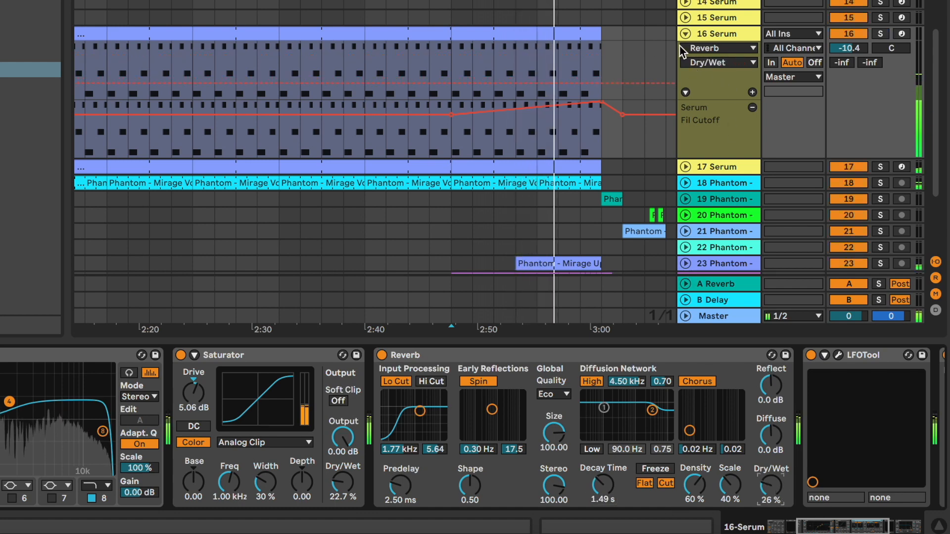
# - Set the Saturator's dry/wet on 16 Serum to 23.4%
pyautogui.click(20, 6)
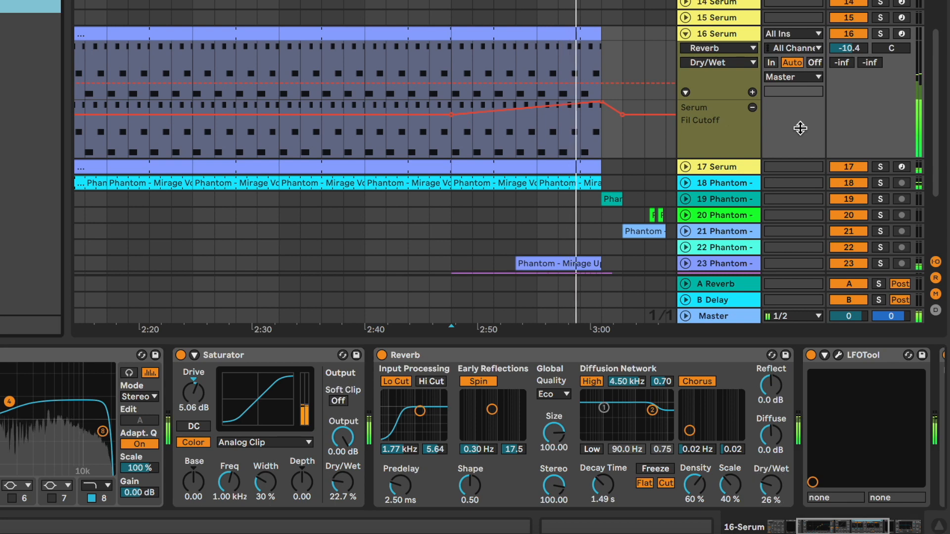
pyautogui.hscroll(1, 354, 463)
pyautogui.moveTo(320, 491); pyautogui.dragTo(321, 490)
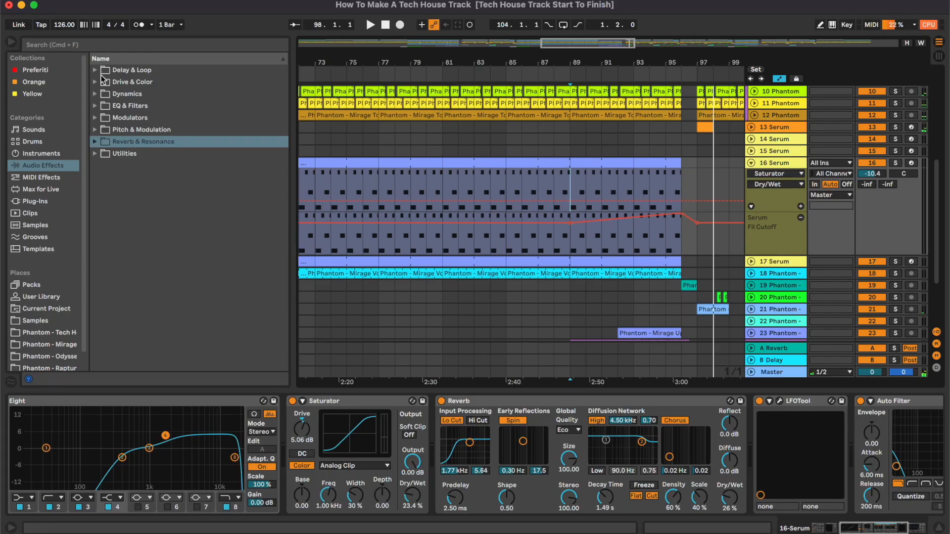
# - Search for ott, load OTT at the end of 16 Serum's chain and set its Amount to 22%
pyautogui.click(110, 46)
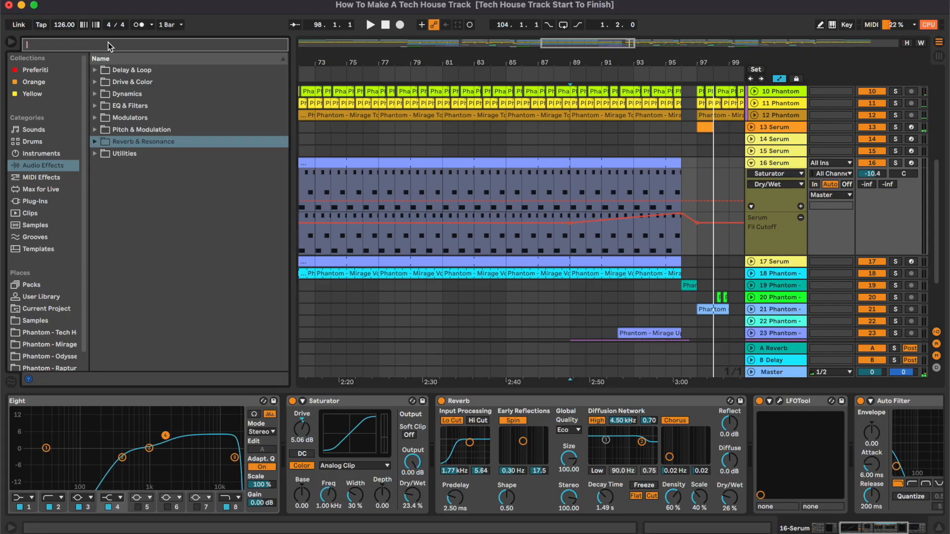
pyautogui.write('ott')
pyautogui.moveTo(130, 95); pyautogui.dragTo(732, 420)
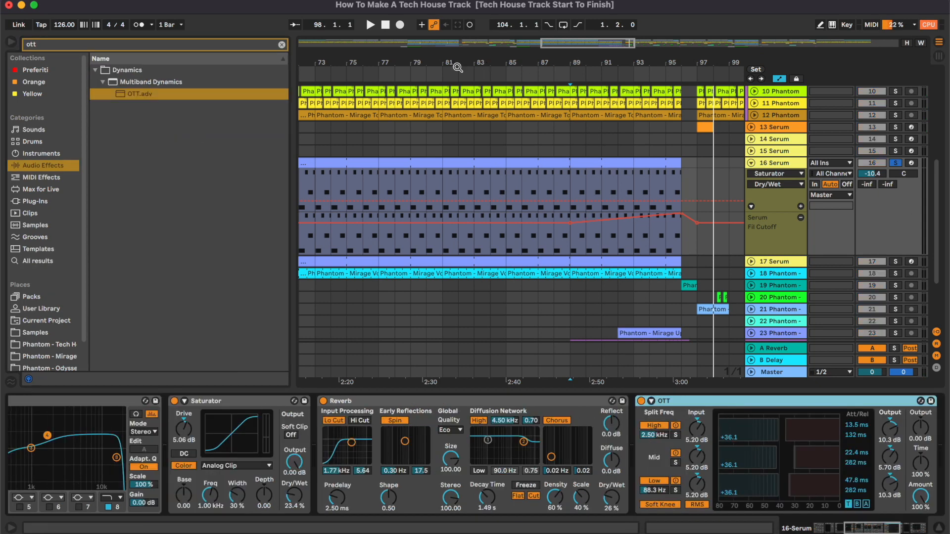
pyautogui.click(458, 68)
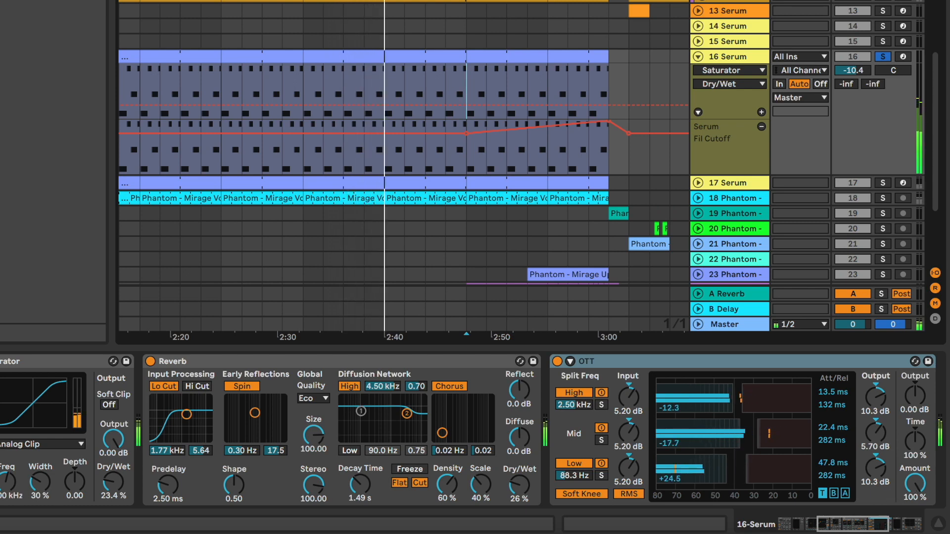
pyautogui.moveTo(915, 484); pyautogui.dragTo(915, 532)
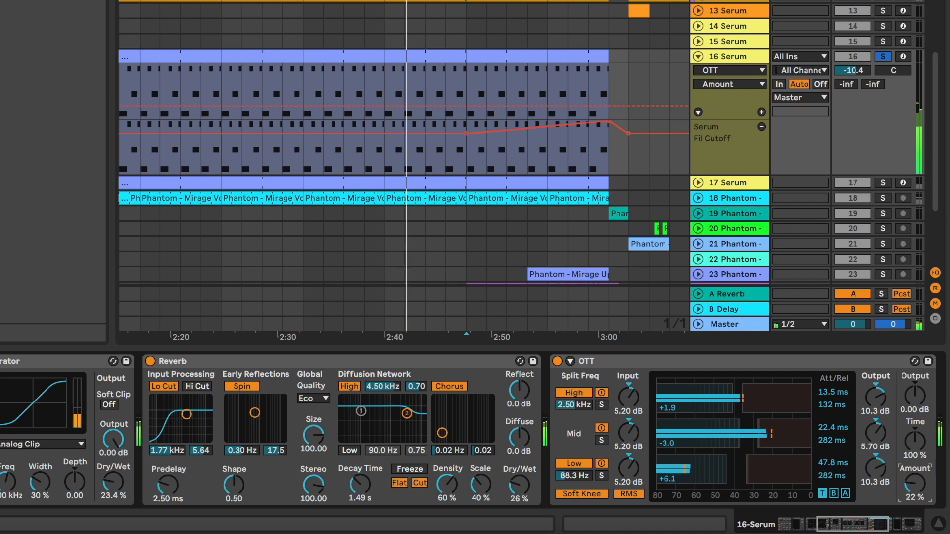
# - Stop playback and select the 17 Serum track to view its devices
pyautogui.press('s')
pyautogui.scroll(-5, 450, 169)
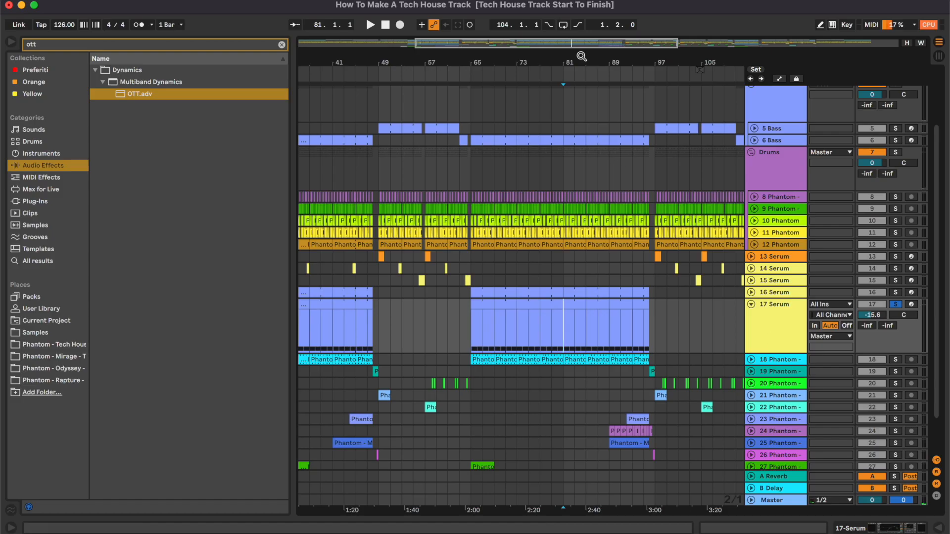
pyautogui.moveTo(553, 45); pyautogui.dragTo(554, 62)
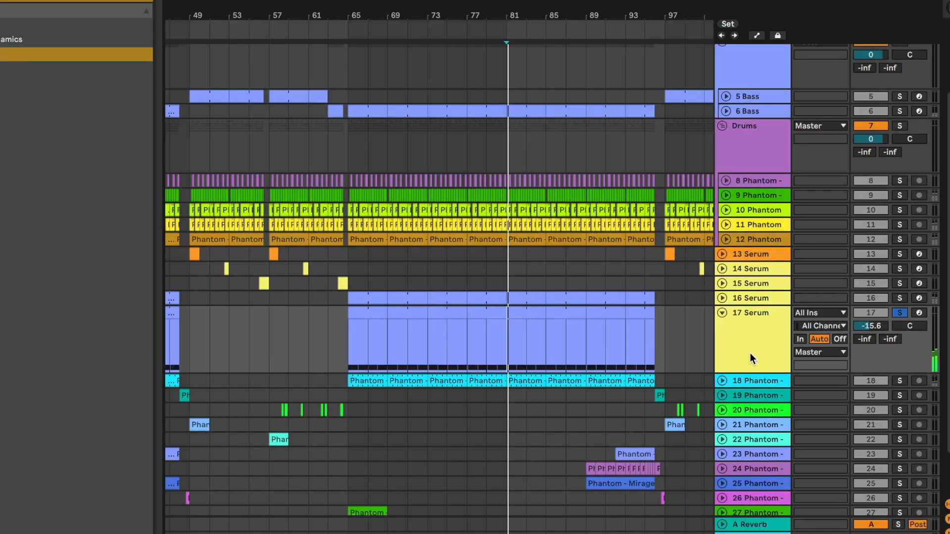
pyautogui.press('space')
pyautogui.scroll(-5, 598, 246)
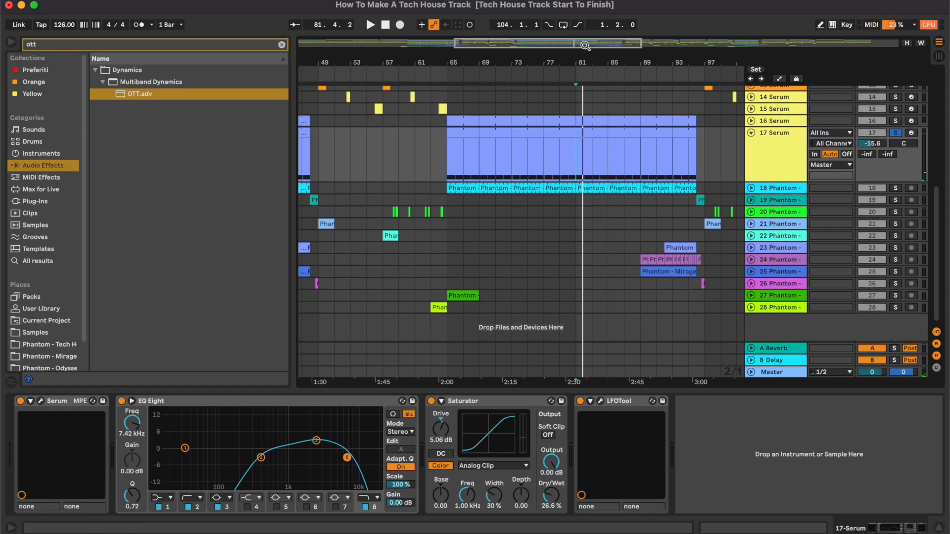
pyautogui.moveTo(583, 44); pyautogui.dragTo(550, 86)
pyautogui.click(103, 45)
pyautogui.write('auto')
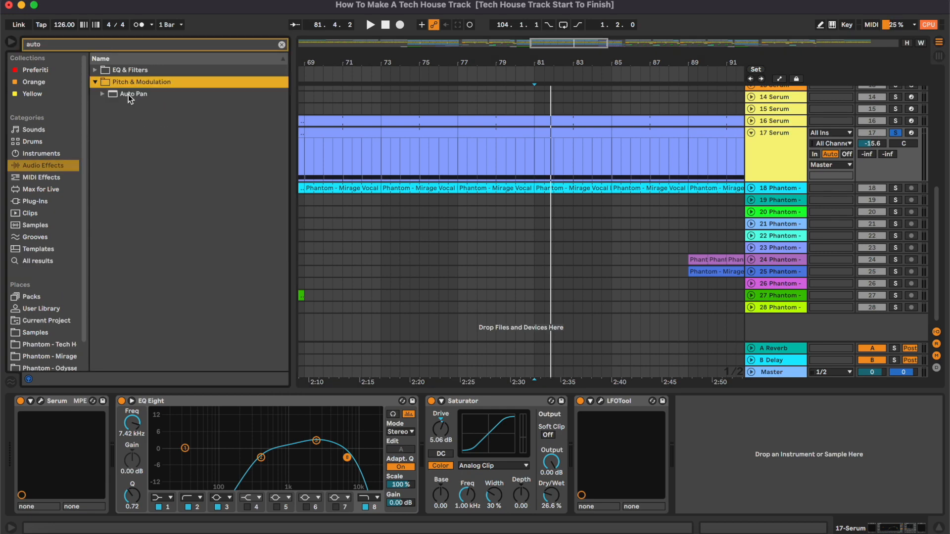
pyautogui.moveTo(129, 94); pyautogui.dragTo(539, 474)
pyautogui.moveTo(589, 447); pyautogui.dragTo(588, 447)
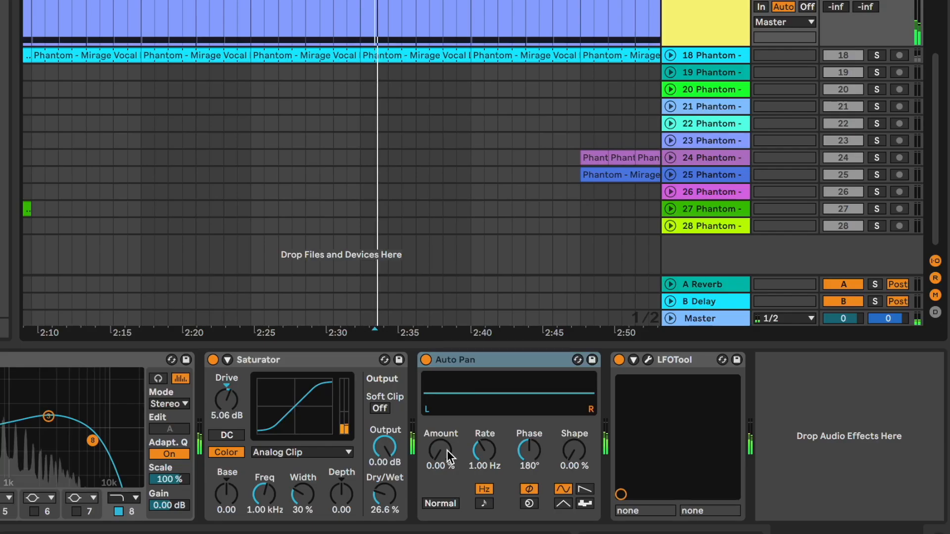
pyautogui.moveTo(447, 451); pyautogui.dragTo(447, 415)
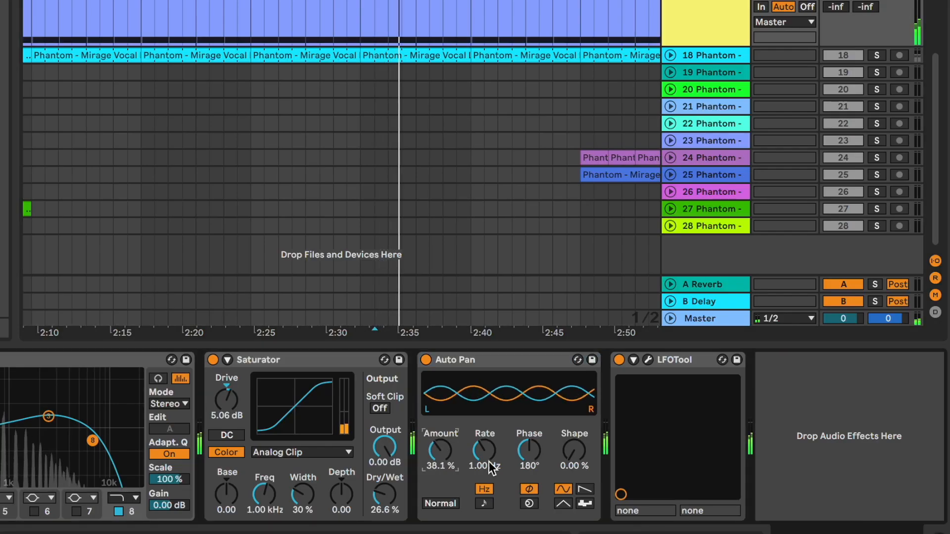
pyautogui.moveTo(491, 468); pyautogui.dragTo(491, 473)
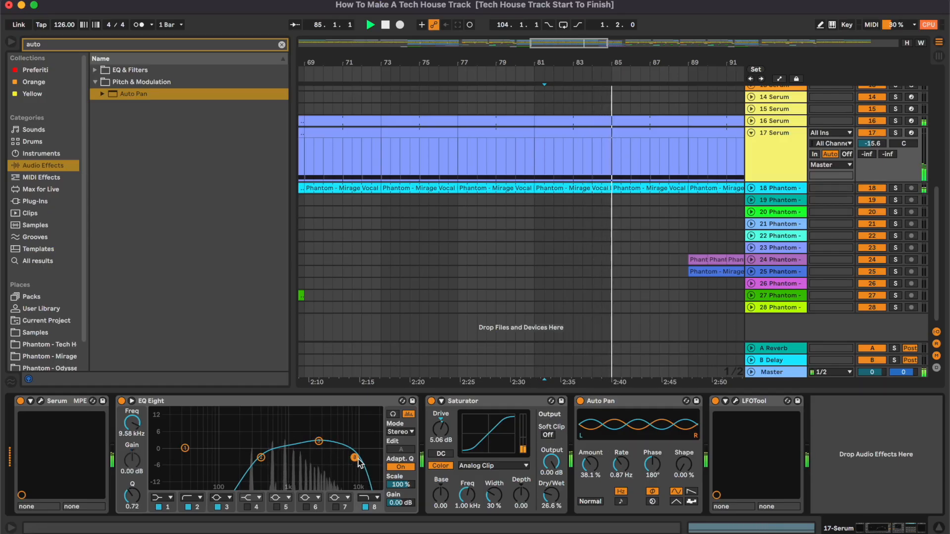
pyautogui.press('space')
pyautogui.click(111, 45)
pyautogui.write('reverb')
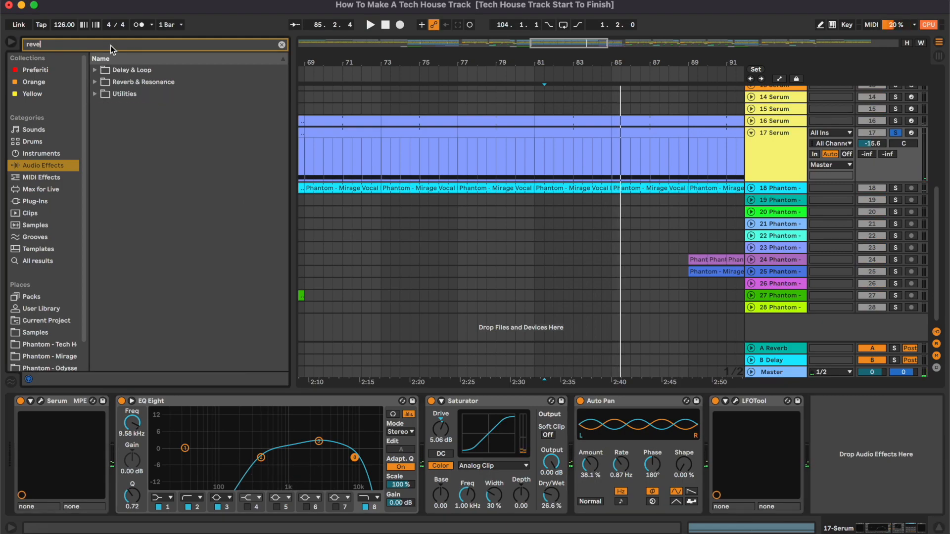
pyautogui.doubleClick(99, 96)
# - Set the 17 Serum reverb's decay to about 2.64 s, enable Lo Cut at about 1.62 kHz and disable Hi Cut
pyautogui.moveTo(673, 479); pyautogui.dragTo(673, 464)
pyautogui.click(500, 376)
pyautogui.click(467, 375)
pyautogui.moveTo(483, 404); pyautogui.dragTo(489, 404)
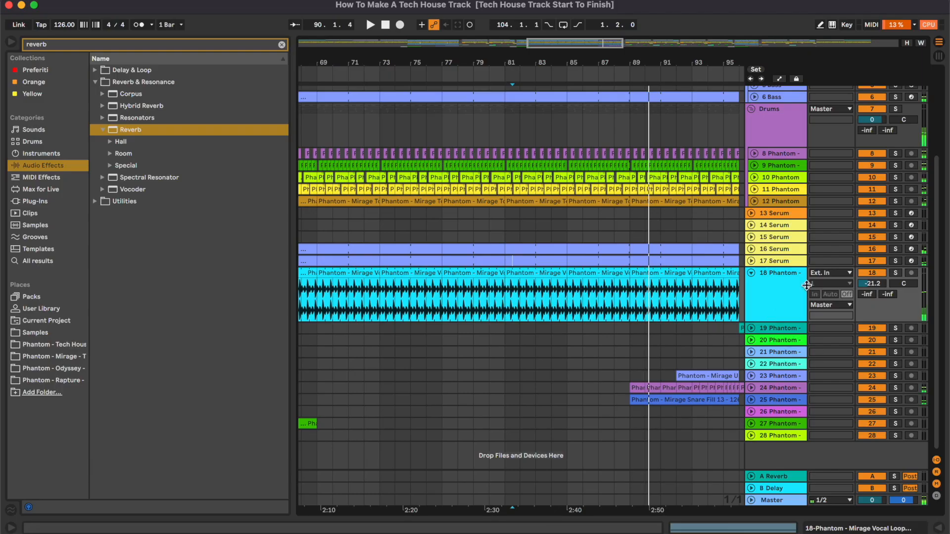
# - Add EQ Eight to the 18 Phantom vocal track as a high-pass filter at about 267 Hz
pyautogui.doubleClick(776, 289)
pyautogui.scroll(-4, 494, 228)
pyautogui.click(94, 82)
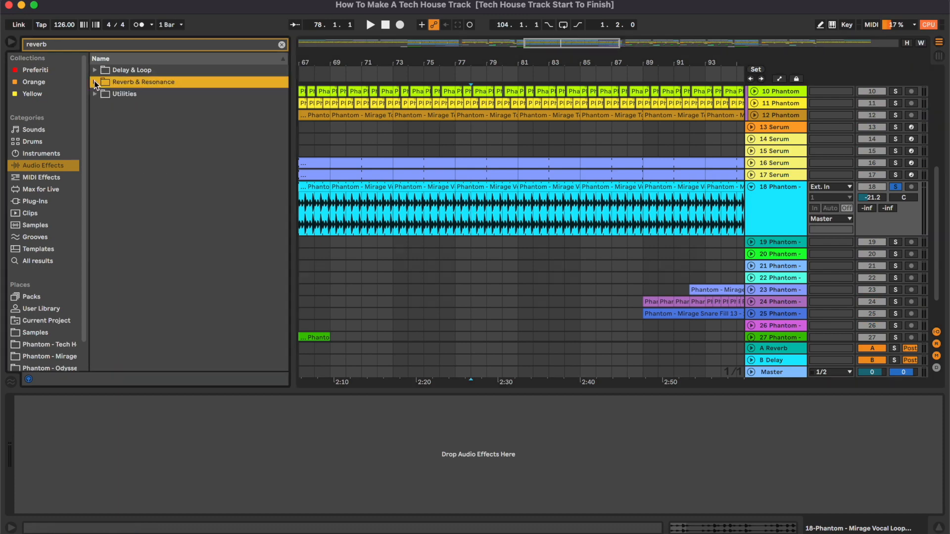
pyautogui.click(282, 44)
pyautogui.click(96, 94)
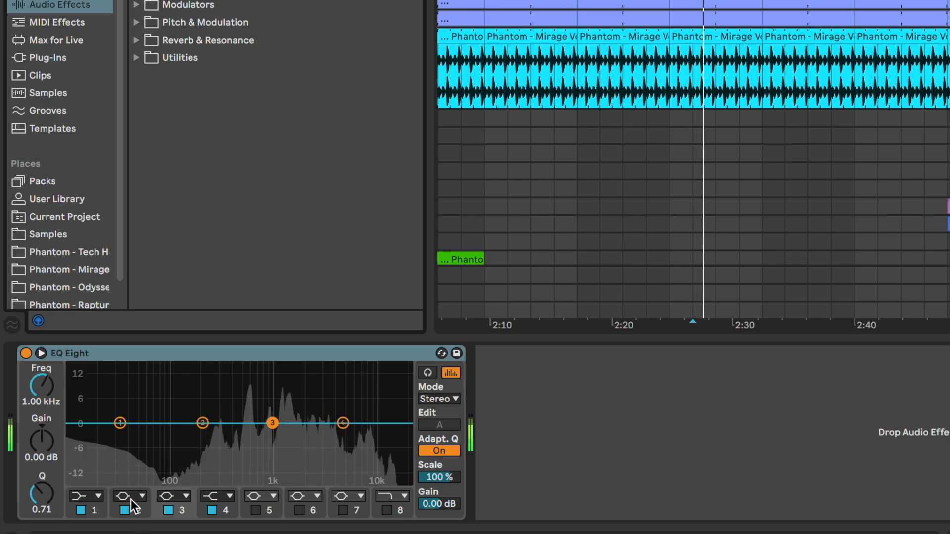
pyautogui.click(132, 499)
pyautogui.click(131, 497)
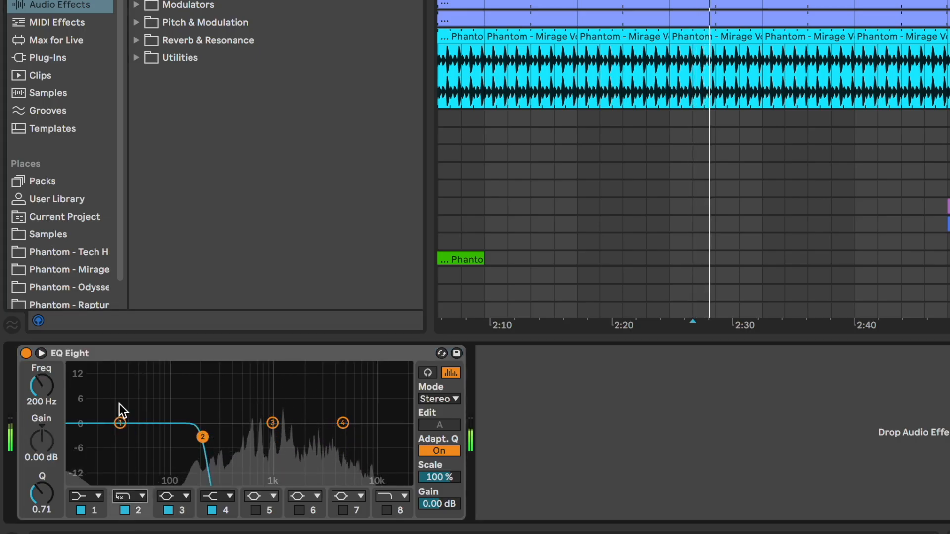
pyautogui.click(135, 499)
pyautogui.click(125, 402)
pyautogui.moveTo(202, 437); pyautogui.dragTo(214, 438)
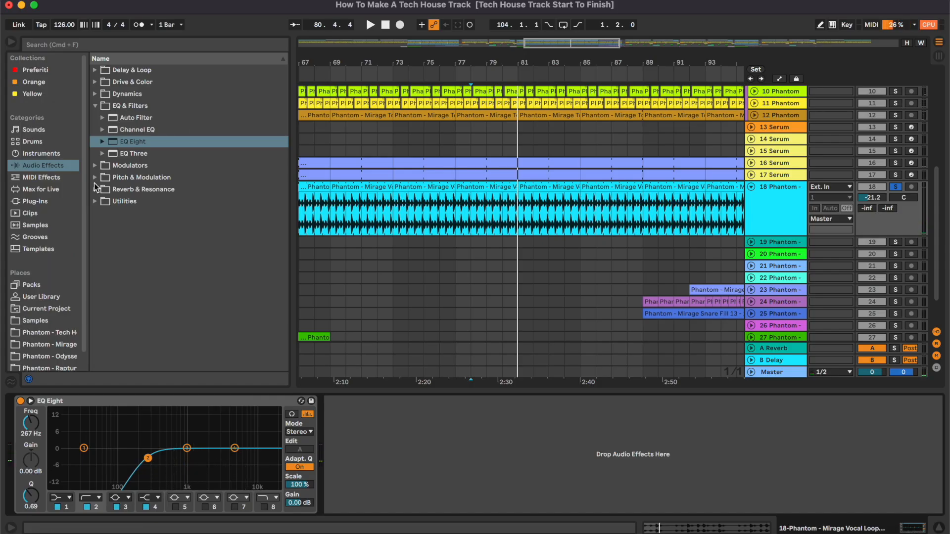
# - Load a Reverb onto 18 Phantom and set its low cut to about 1.24 kHz
pyautogui.click(96, 188)
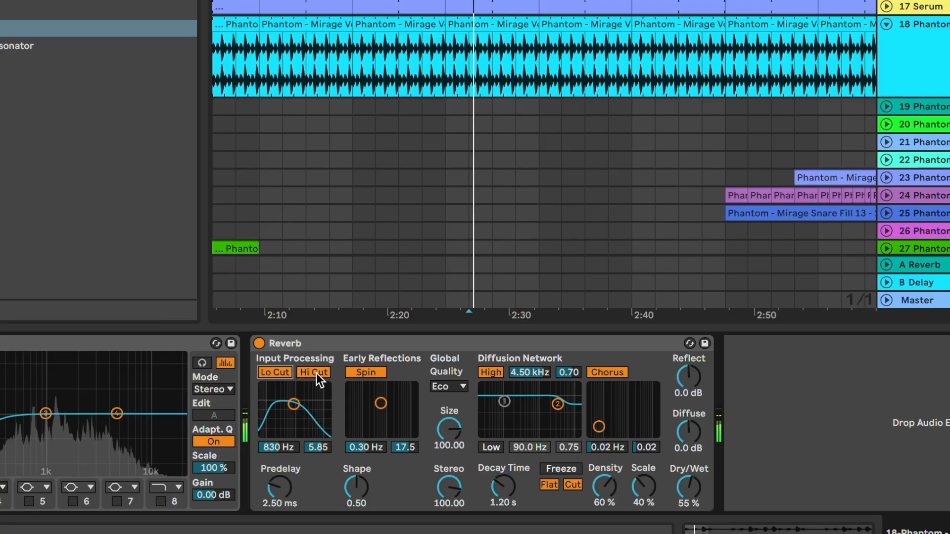
pyautogui.click(317, 373)
pyautogui.moveTo(295, 408); pyautogui.dragTo(300, 409)
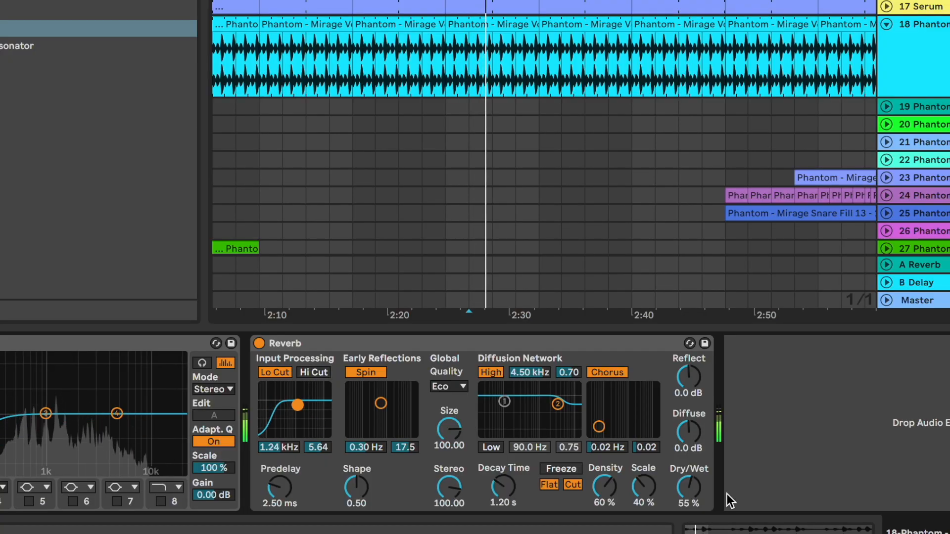
# - Tune the 18 Phantom reverb: predelay 1.77 ms, diffusion high 4.69 kHz, decay about 2.77 s, dry/wet 27%
pyautogui.moveTo(502, 497)
pyautogui.mouseDown()
pyautogui.moveTo(502, 480)
pyautogui.moveTo(501, 491)
pyautogui.mouseUp()
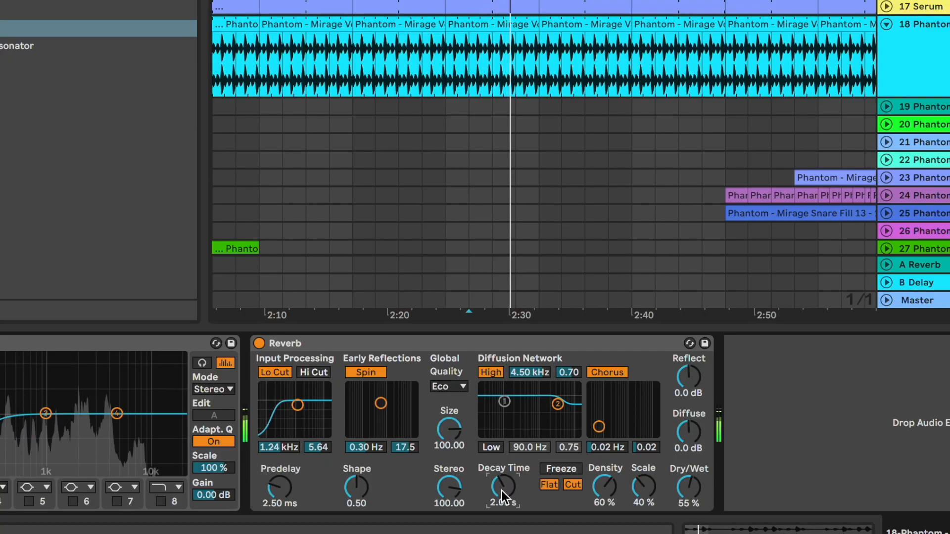
pyautogui.moveTo(279, 507); pyautogui.dragTo(279, 514)
pyautogui.moveTo(695, 503); pyautogui.dragTo(695, 511)
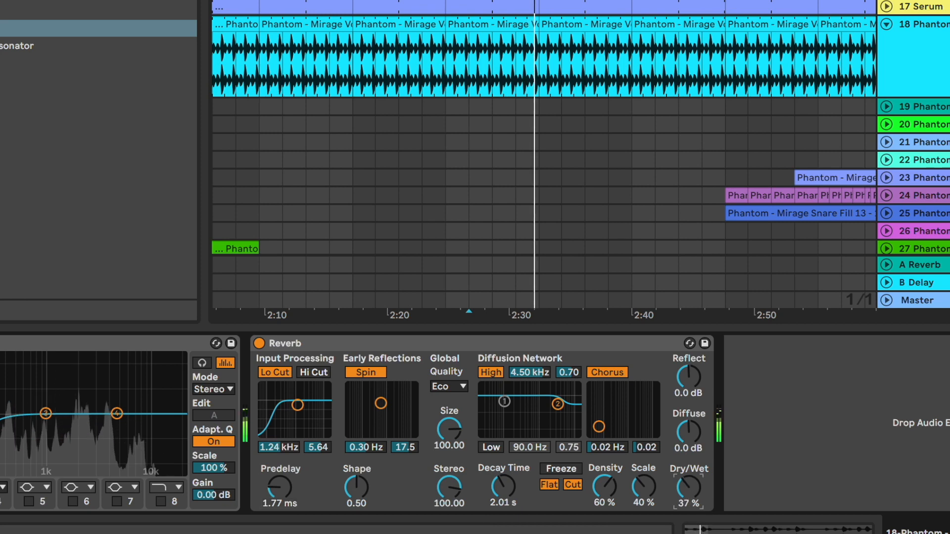
pyautogui.moveTo(504, 496); pyautogui.dragTo(503, 493)
pyautogui.moveTo(557, 405); pyautogui.dragTo(559, 401)
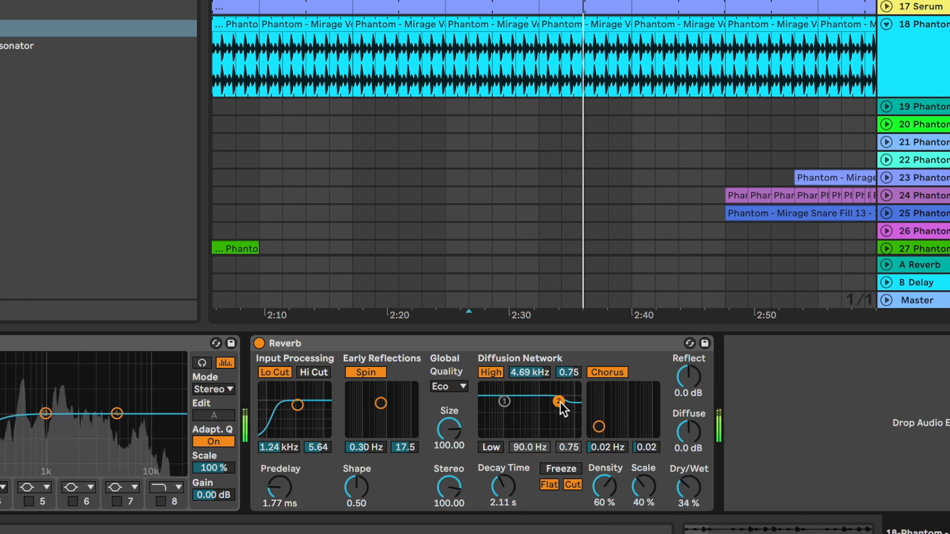
pyautogui.moveTo(695, 492); pyautogui.dragTo(695, 489)
pyautogui.moveTo(503, 492); pyautogui.dragTo(503, 483)
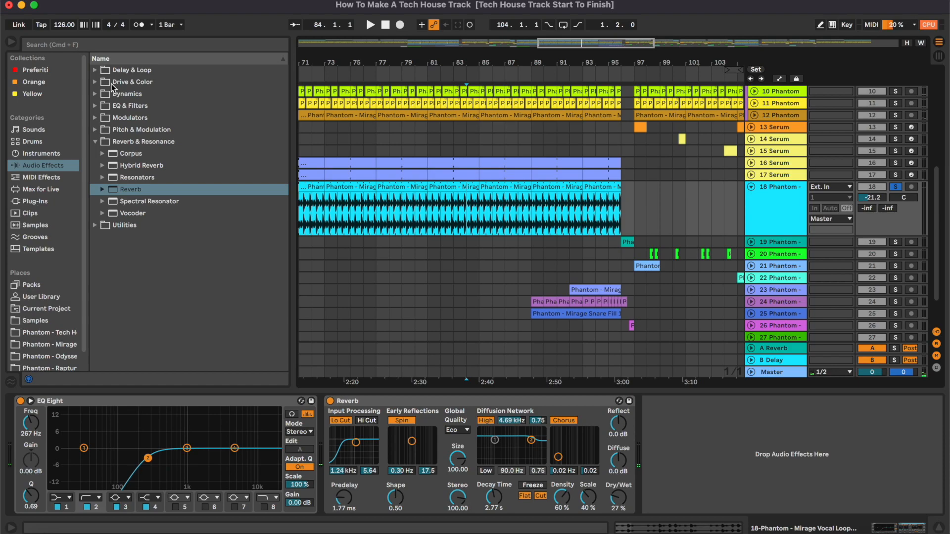
pyautogui.moveTo(565, 49); pyautogui.dragTo(564, 73)
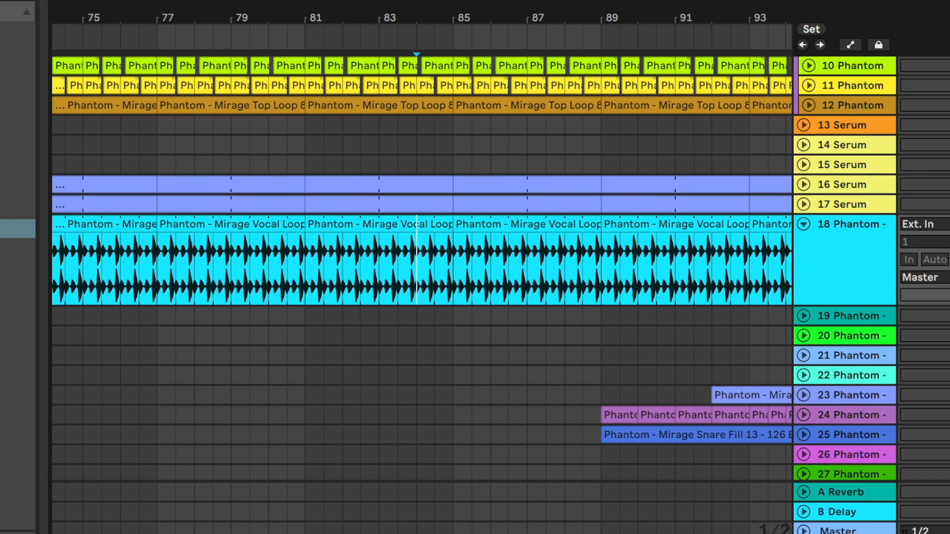
pyautogui.press('super+f')
pyautogui.press('space')
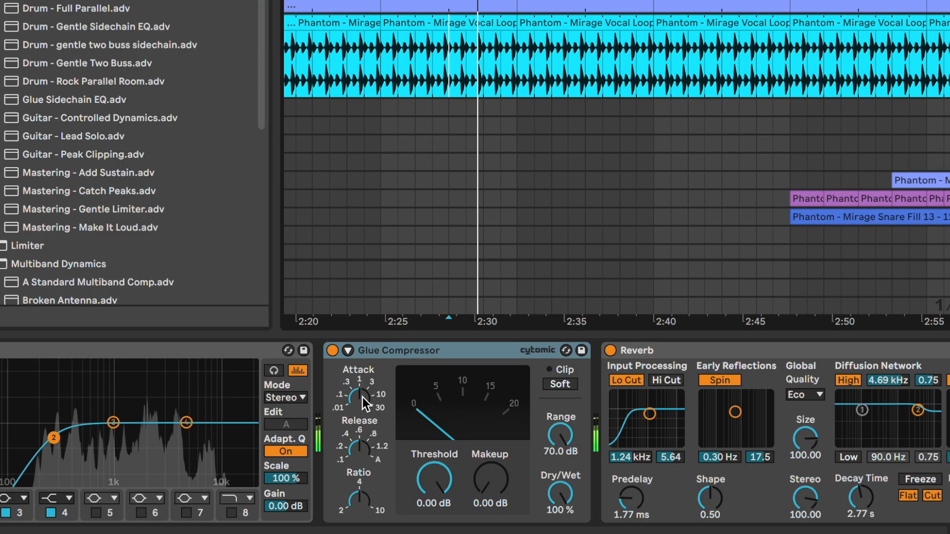
# - Adjust the Glue Compressor on 18 Phantom: lower the attack and threshold, and raise the makeup gain
pyautogui.moveTo(362, 397); pyautogui.dragTo(361, 432)
pyautogui.moveTo(434, 479); pyautogui.dragTo(434, 502)
pyautogui.moveTo(488, 483); pyautogui.dragTo(487, 465)
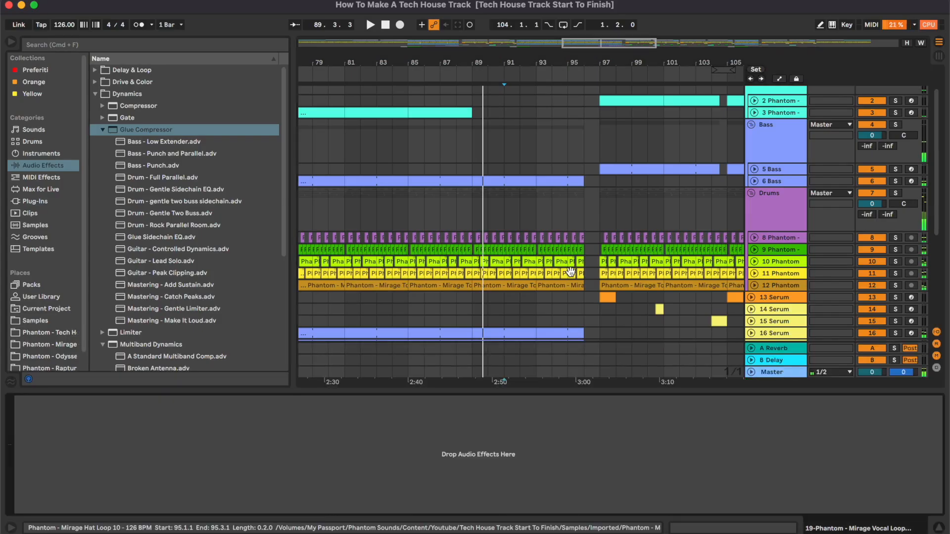
# - Open the 19 Phantom vocal loop track and add EQ Eight with band 2 as a high-pass at 200 Hz
pyautogui.scroll(-5, 570, 271)
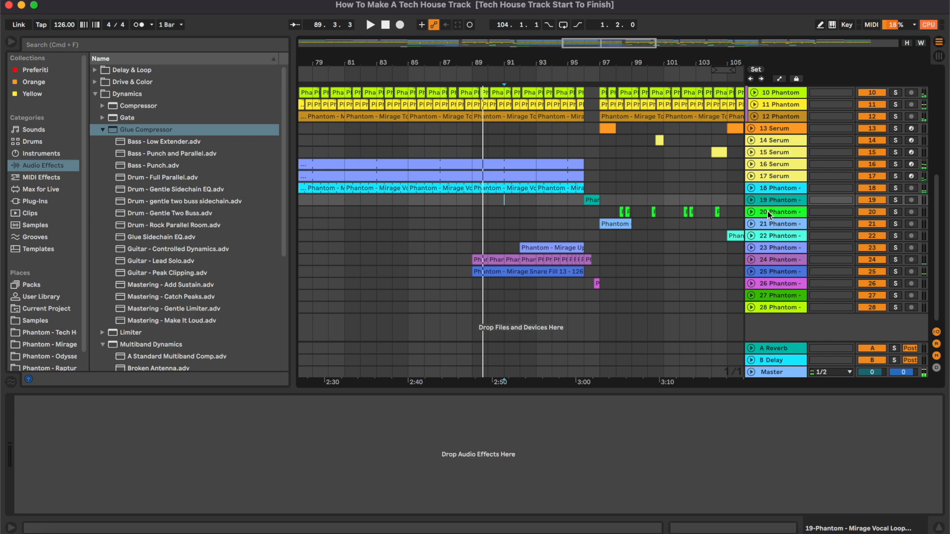
pyautogui.click(751, 200)
pyautogui.click(583, 217)
pyautogui.scroll(8, 583, 217)
pyautogui.hscroll(3, 583, 216)
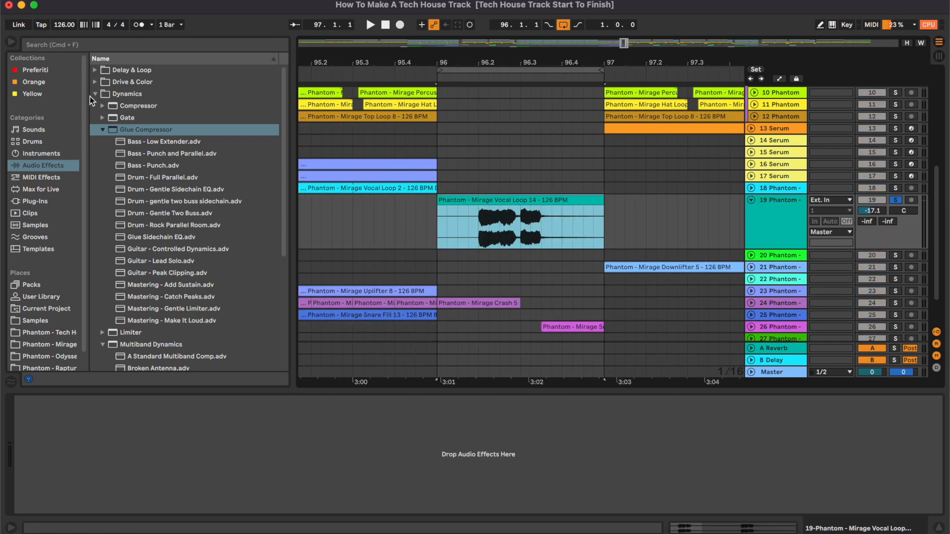
pyautogui.click(93, 95)
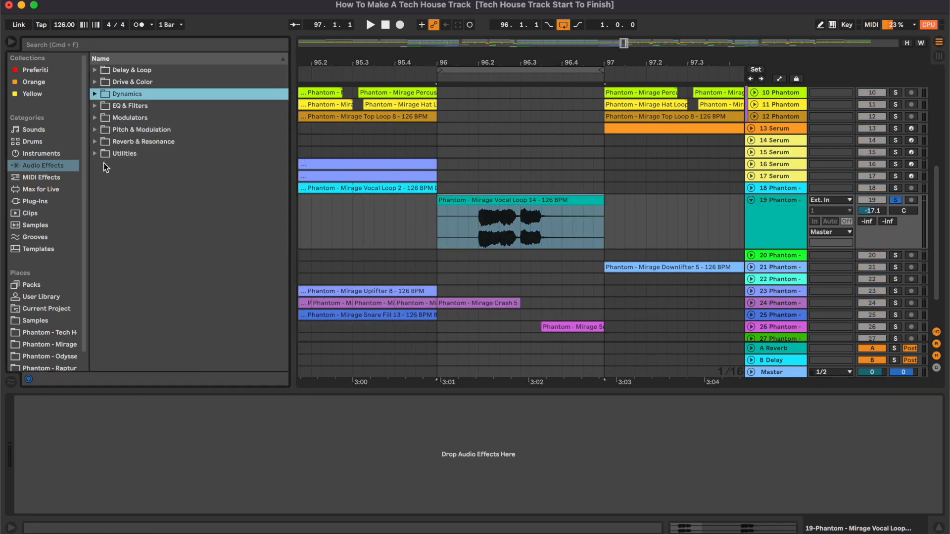
pyautogui.click(120, 110)
pyautogui.doubleClick(130, 142)
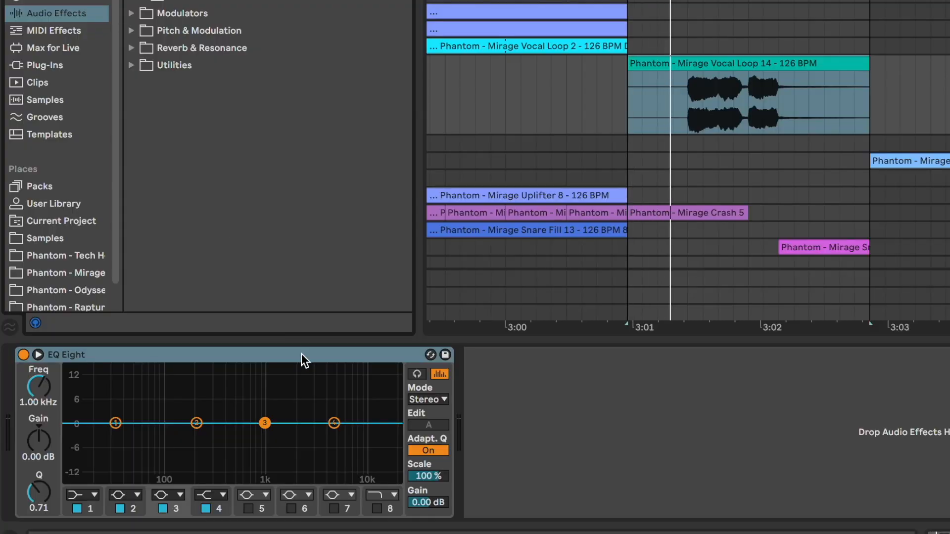
pyautogui.click(85, 496)
pyautogui.click(117, 399)
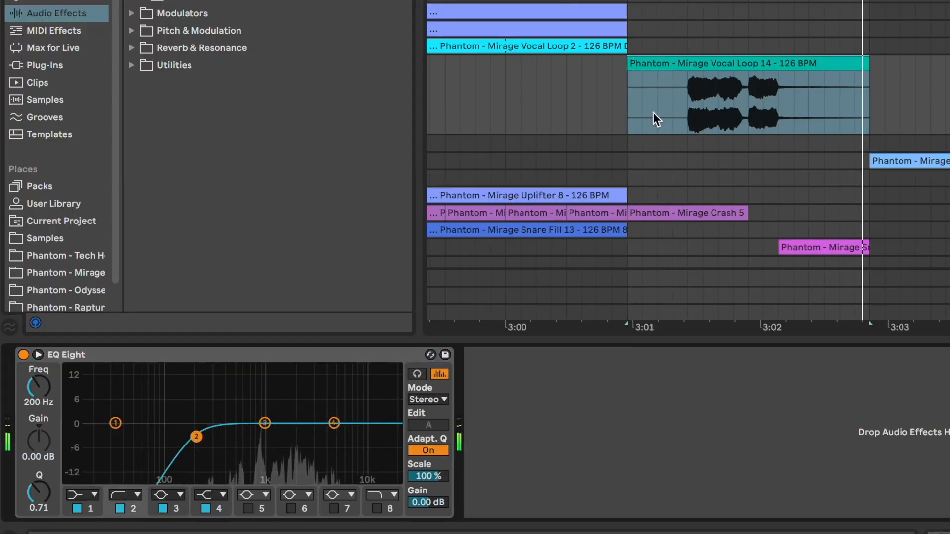
pyautogui.click(569, 106)
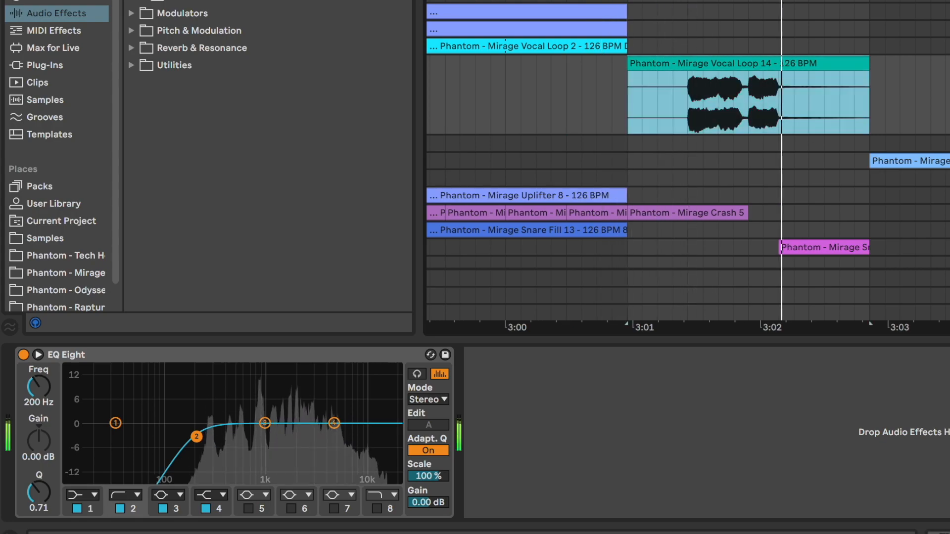
# - Add a Saturator to 19 Phantom with drive 5.06 dB and dry/wet 34.9%, plus the Sixteenth Note delay preset at 17% dry/wet
pyautogui.click(129, 44)
pyautogui.write('satu')
pyautogui.moveTo(330, 360); pyautogui.dragTo(330, 351)
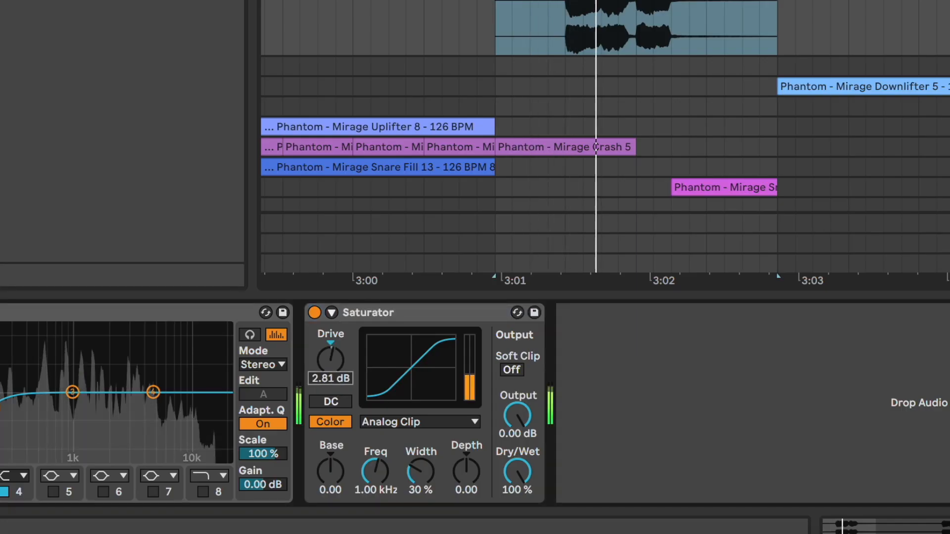
pyautogui.moveTo(528, 469); pyautogui.dragTo(529, 504)
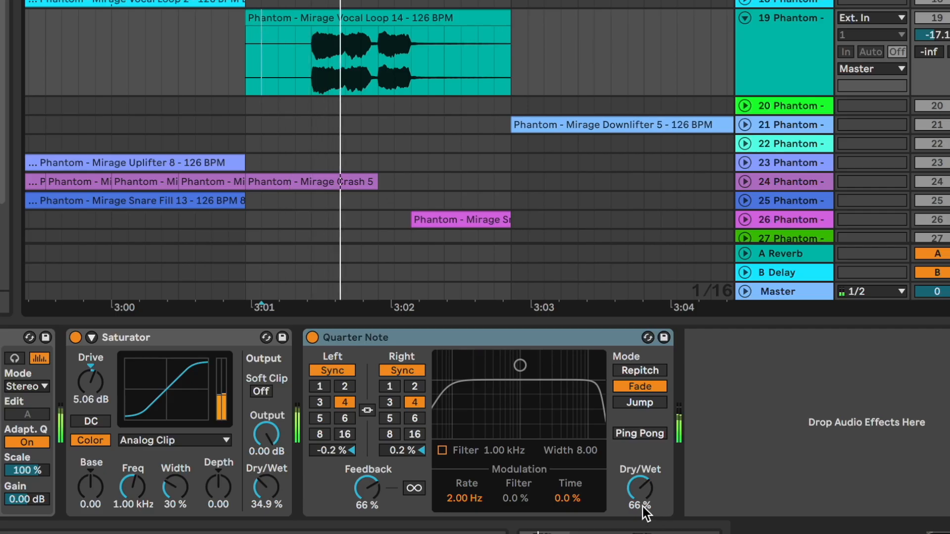
pyautogui.moveTo(685, 495); pyautogui.dragTo(645, 508)
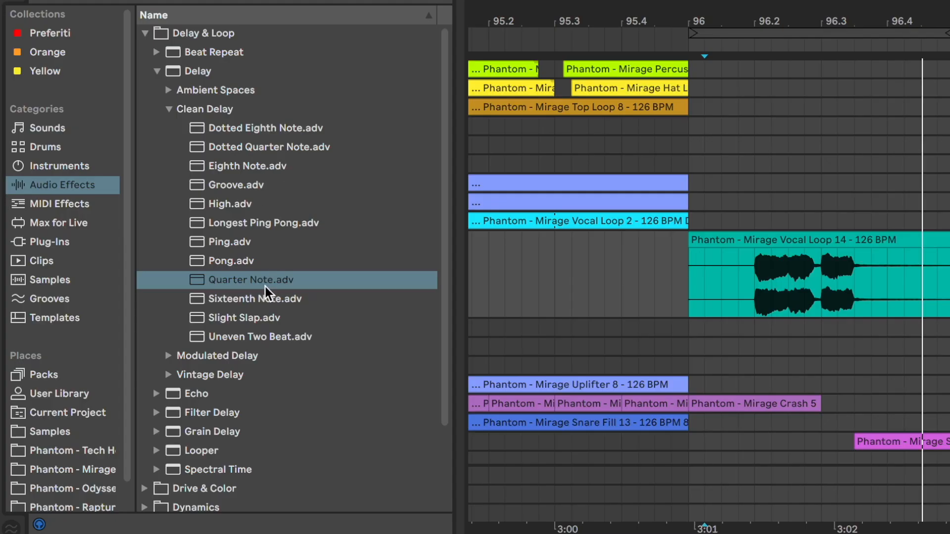
pyautogui.click(270, 298)
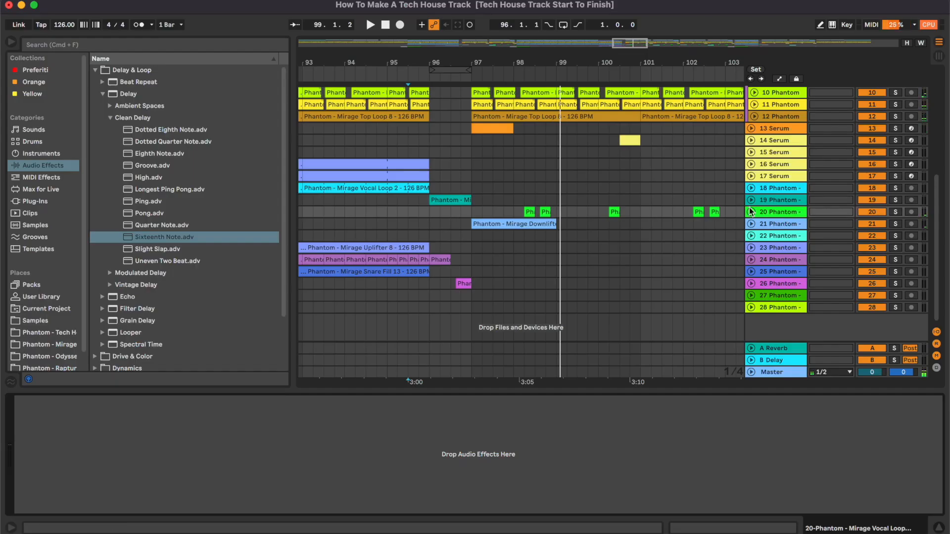
# - Select the 20 Phantom clip section in the arrangement and loop it
pyautogui.click(751, 212)
pyautogui.click(506, 236)
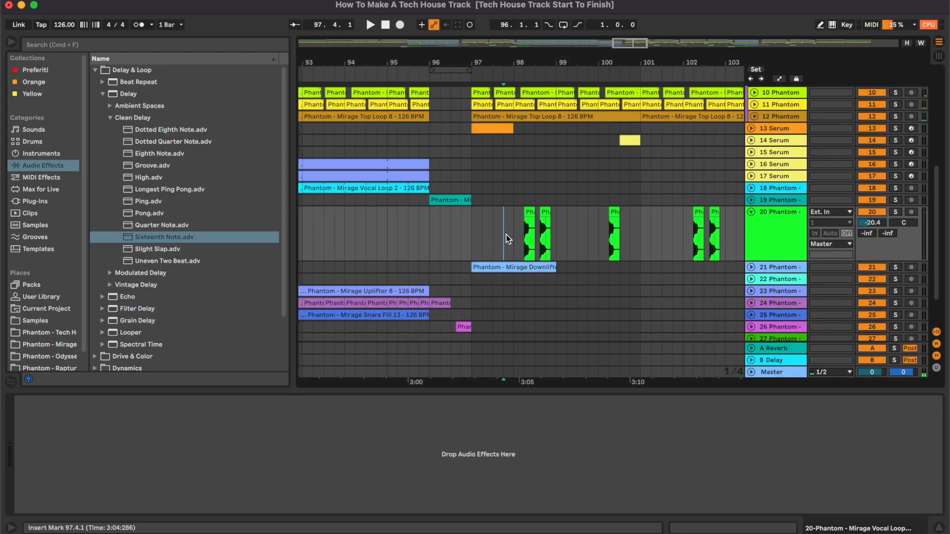
pyautogui.scroll(5, 506, 236)
pyautogui.moveTo(495, 234); pyautogui.dragTo(592, 233)
pyautogui.press('super+l')
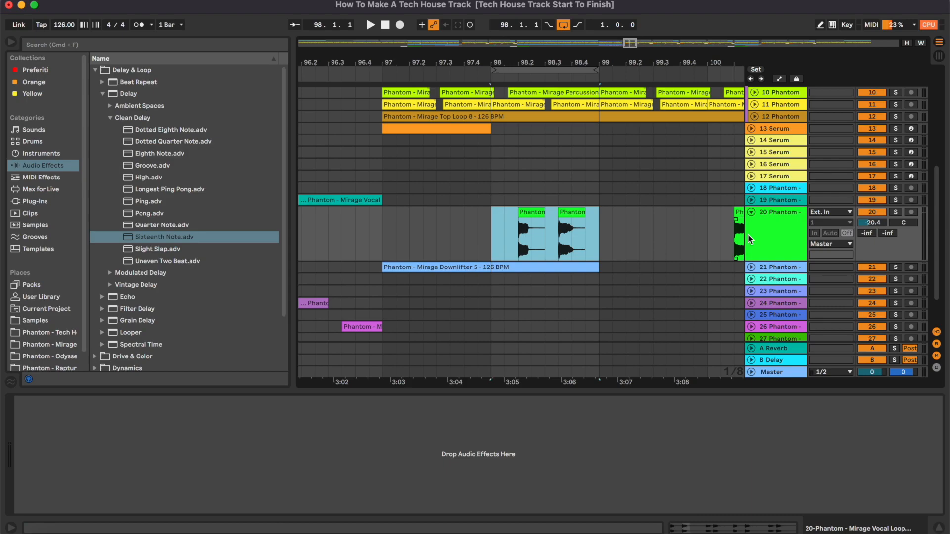
# - Add EQ Eight to 20 Phantom with band 2 as a high-pass at about 211 Hz
pyautogui.click(110, 72)
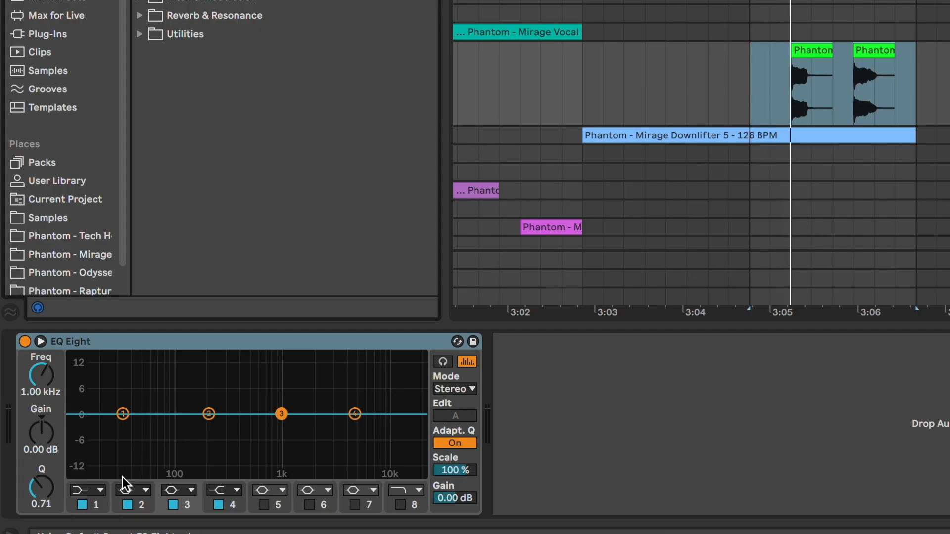
pyautogui.click(92, 497)
pyautogui.click(135, 386)
pyautogui.moveTo(210, 424)
pyautogui.mouseDown()
pyautogui.moveTo(195, 434)
pyautogui.moveTo(210, 429)
pyautogui.mouseUp()
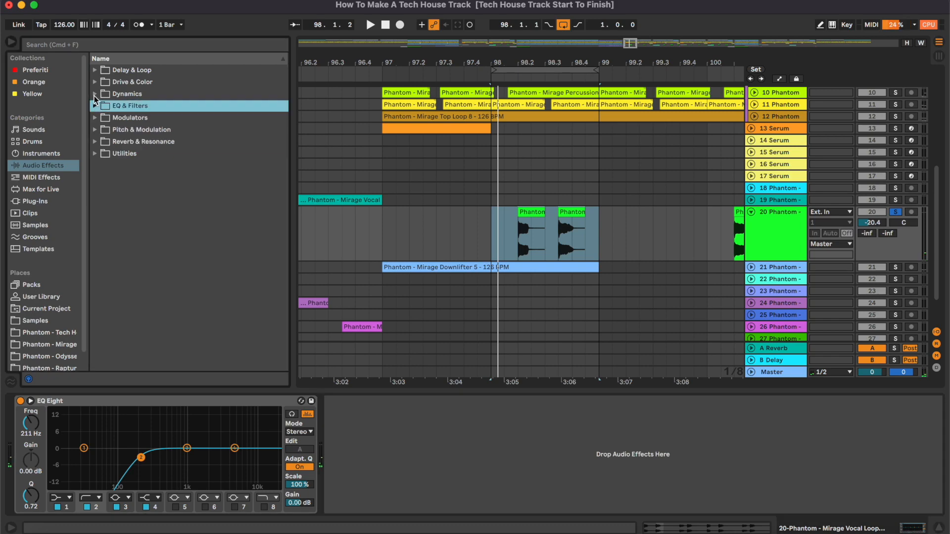
# - Load a Reverb onto 20 Phantom with decay 1.68 s and dry/wet 27%, then add the Eighth Note delay at 13% dry/wet
pyautogui.click(107, 48)
pyautogui.write('rever')
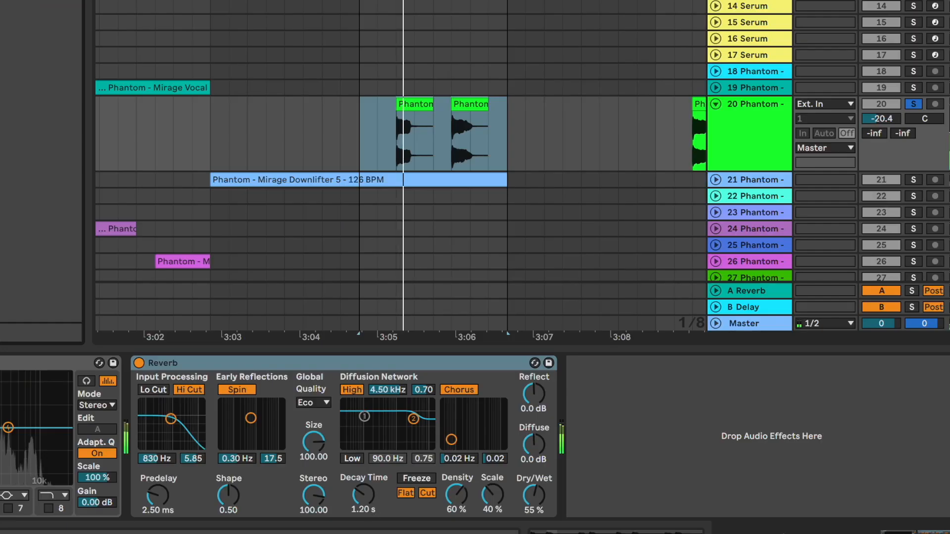
pyautogui.moveTo(364, 495); pyautogui.dragTo(364, 482)
pyautogui.moveTo(534, 495); pyautogui.dragTo(534, 523)
pyautogui.press('s')
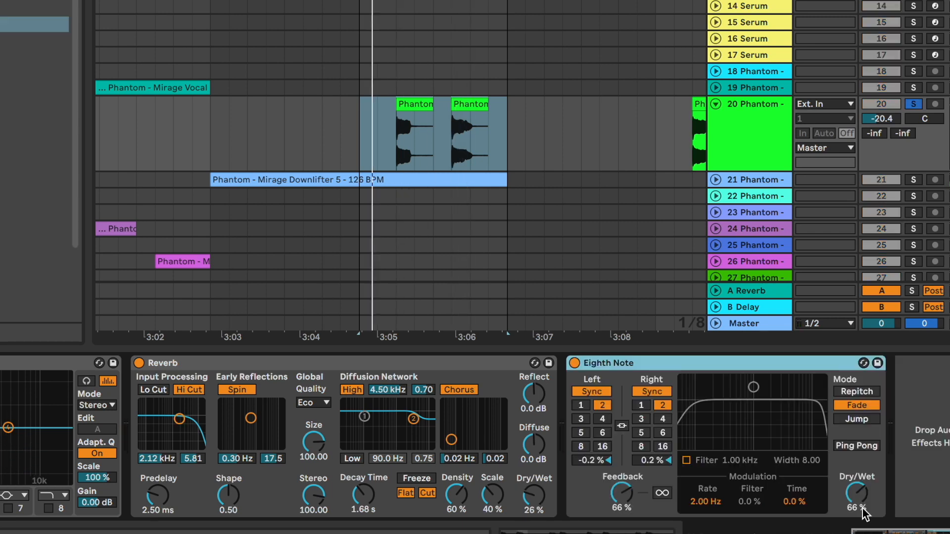
pyautogui.moveTo(860, 502); pyautogui.dragTo(860, 533)
pyautogui.press('s')
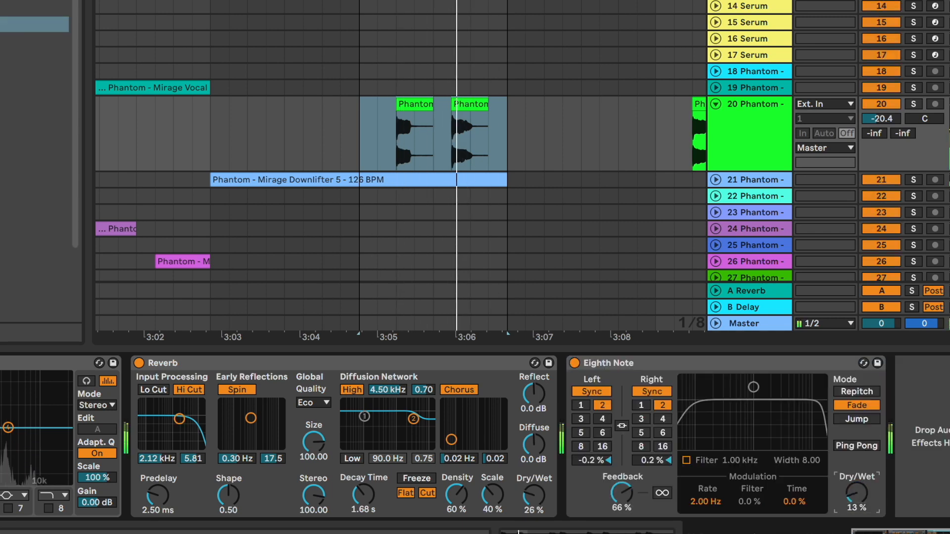
# - Play the looped 20 Phantom section and lower its track volume to about -21.2 dB
pyautogui.press('space')
pyautogui.click(341, 119)
pyautogui.press('space')
pyautogui.click(722, 133)
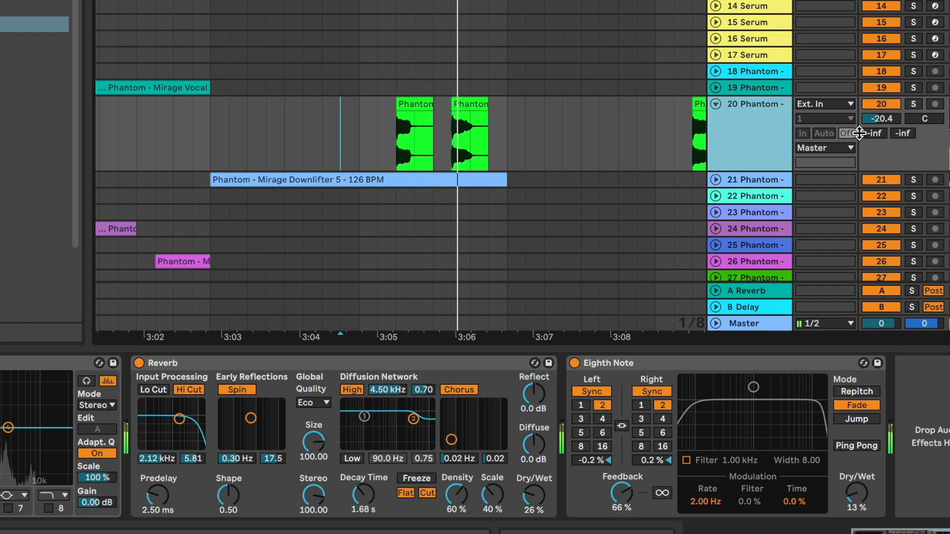
pyautogui.moveTo(885, 118); pyautogui.dragTo(886, 118)
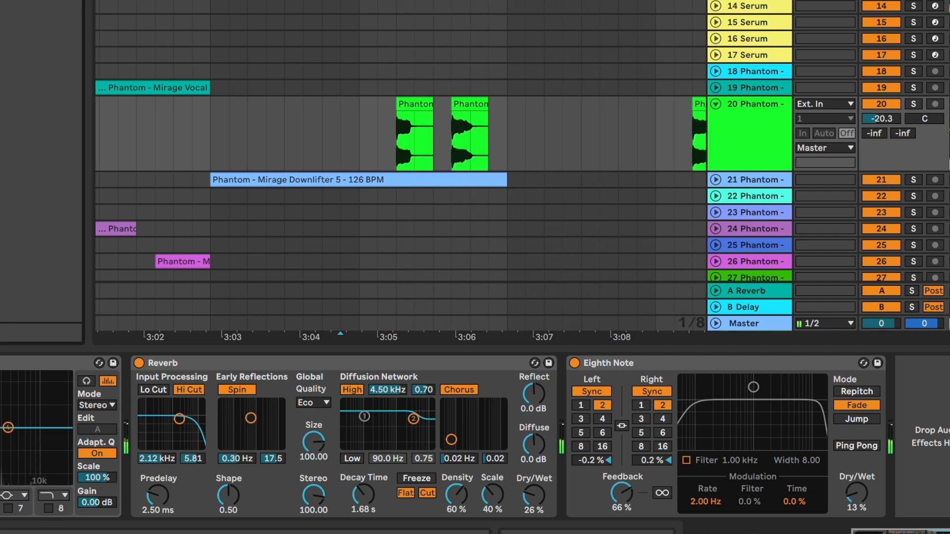
pyautogui.hscroll(2, 588, 158)
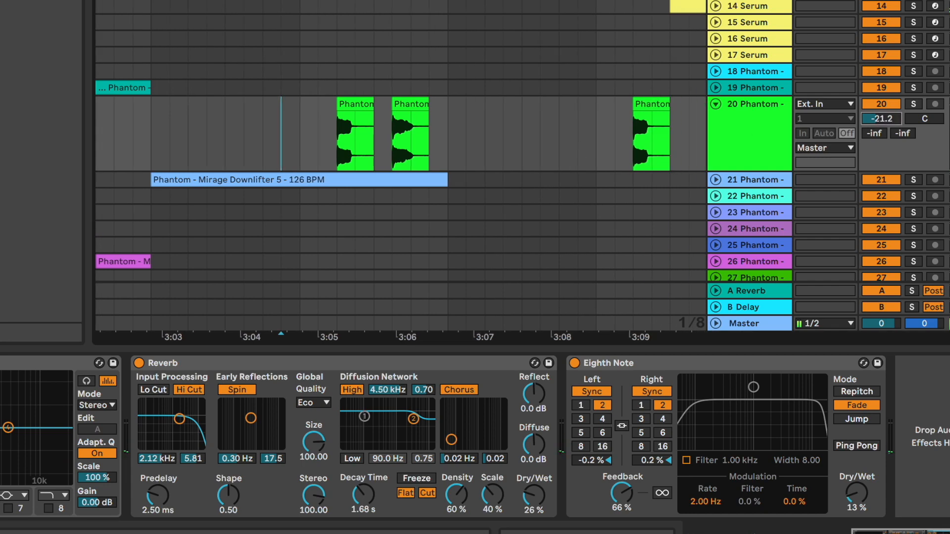
# - Open the 21 Phantom downlifter track and add EQ Eight with band 2 as a high-pass at about 235 Hz
pyautogui.moveTo(481, 63); pyautogui.dragTo(482, 28)
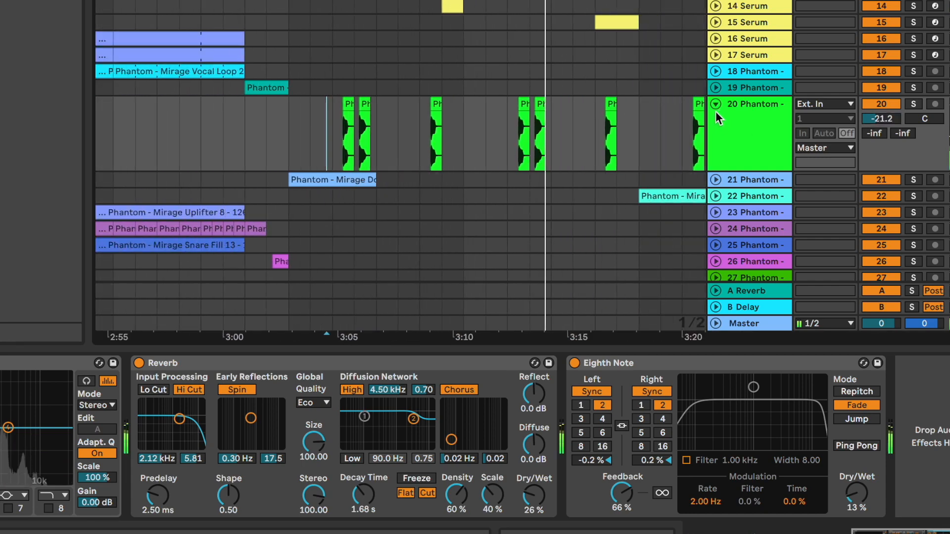
pyautogui.click(716, 105)
pyautogui.hscroll(-2, 438, 141)
pyautogui.hscroll(-1, 549, 243)
pyautogui.click(565, 224)
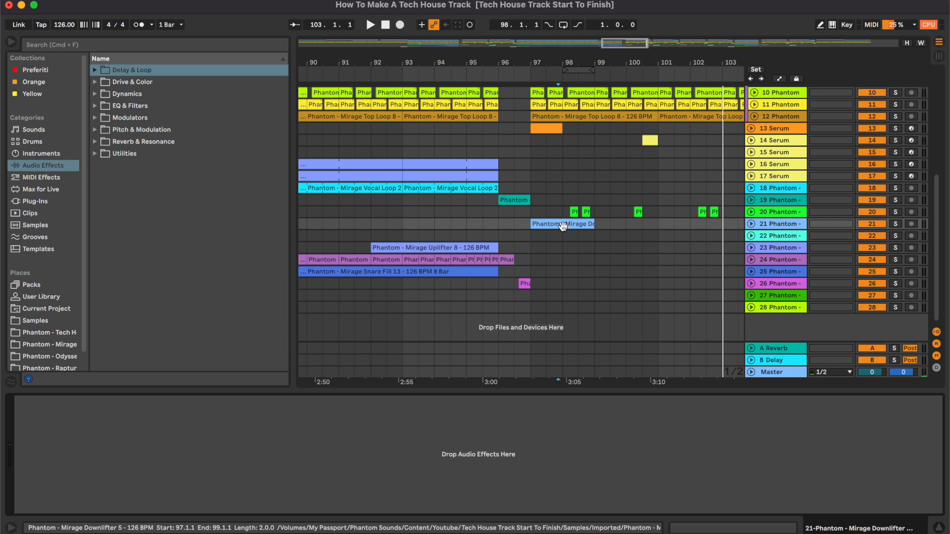
pyautogui.doubleClick(778, 224)
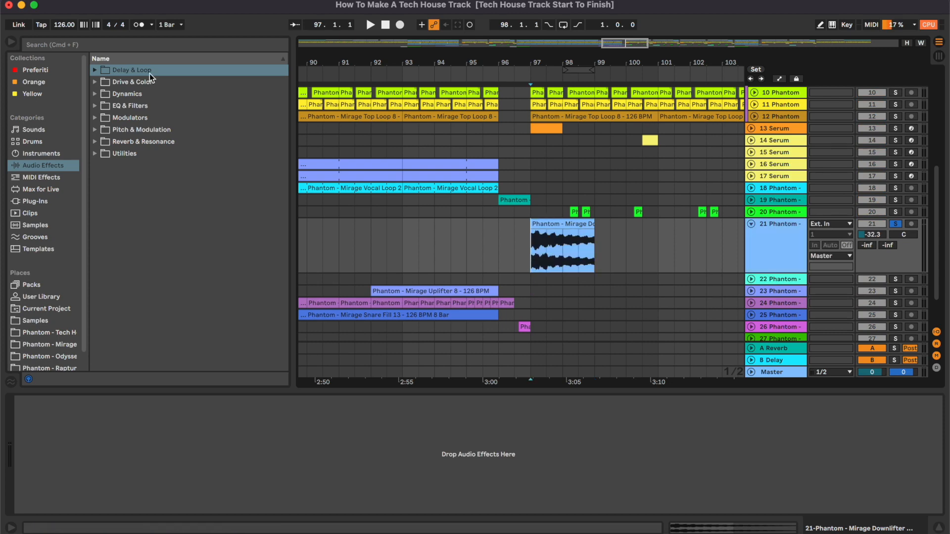
pyautogui.doubleClick(132, 104)
pyautogui.press('space')
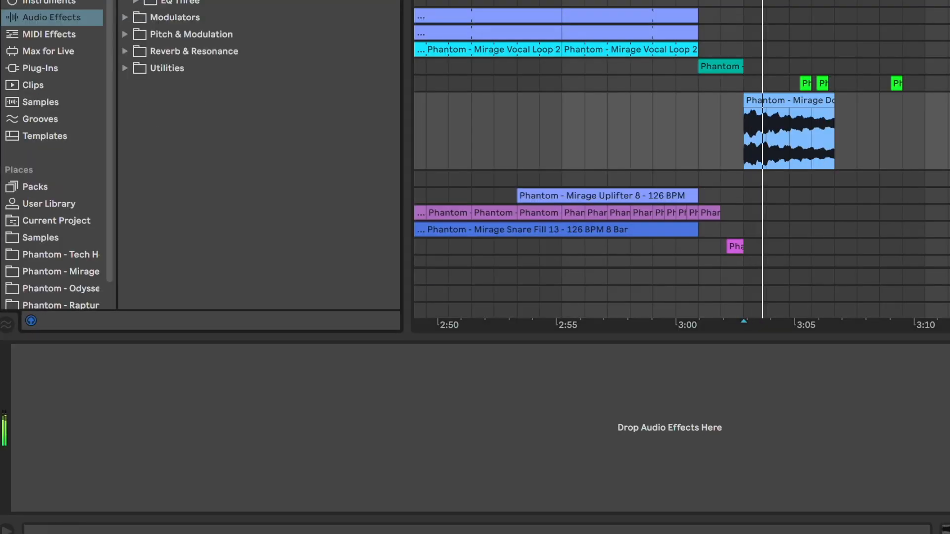
pyautogui.doubleClick(130, 141)
pyautogui.click(123, 489)
pyautogui.click(120, 387)
pyautogui.moveTo(189, 419); pyautogui.dragTo(196, 438)
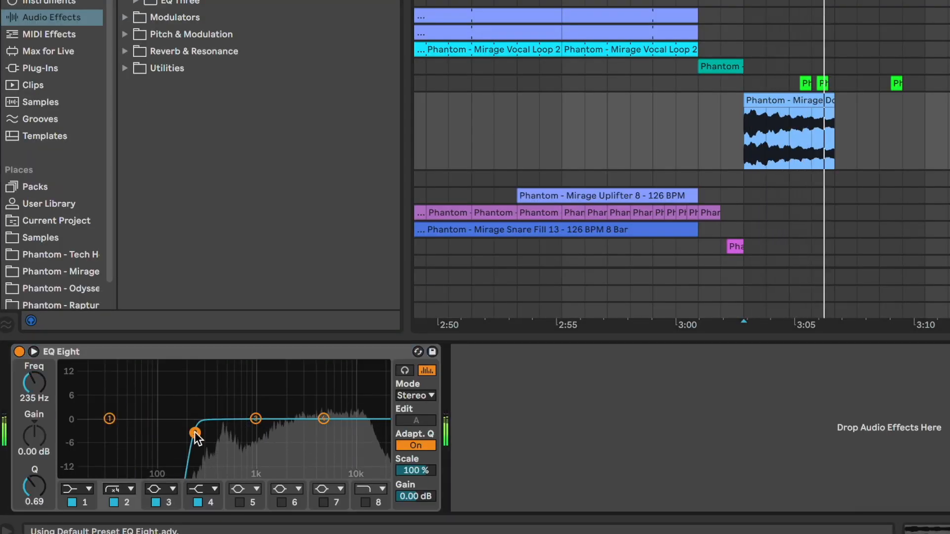
# - Open the 22 Phantom crash track and add EQ Eight with band 2 as a high-pass at 200 Hz
pyautogui.click(603, 258)
pyautogui.press('-')
pyautogui.press('-')
pyautogui.press('-')
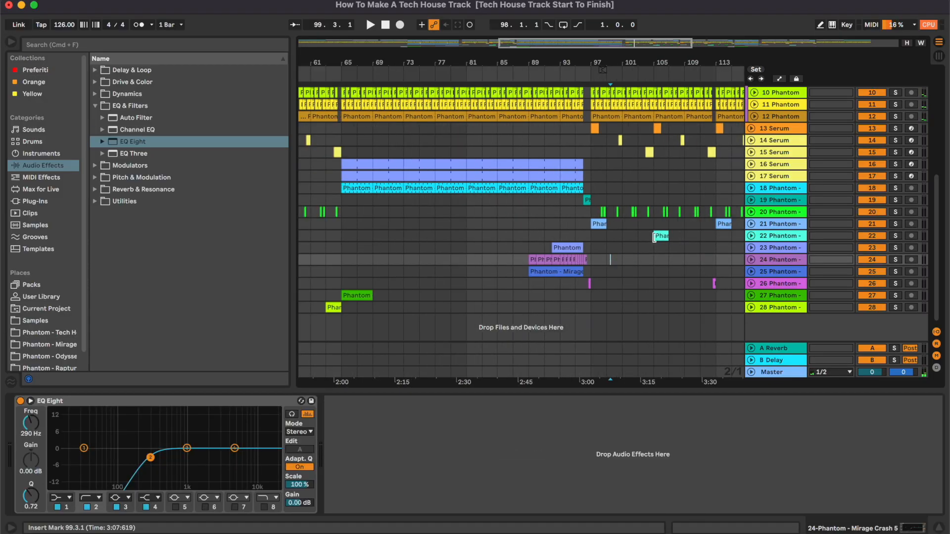
pyautogui.click(654, 236)
pyautogui.press('+')
pyautogui.press('+')
pyautogui.press('+')
pyautogui.click(752, 236)
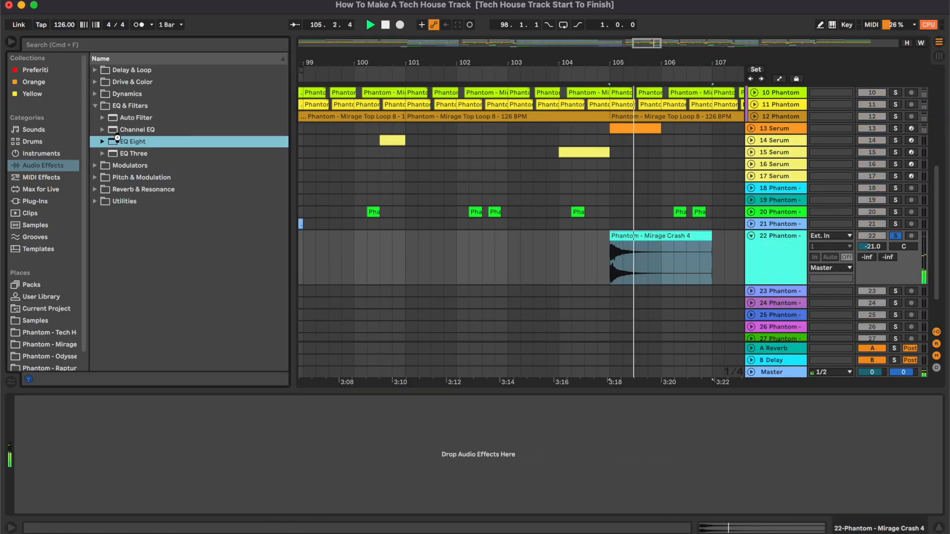
pyautogui.moveTo(132, 142); pyautogui.dragTo(171, 465)
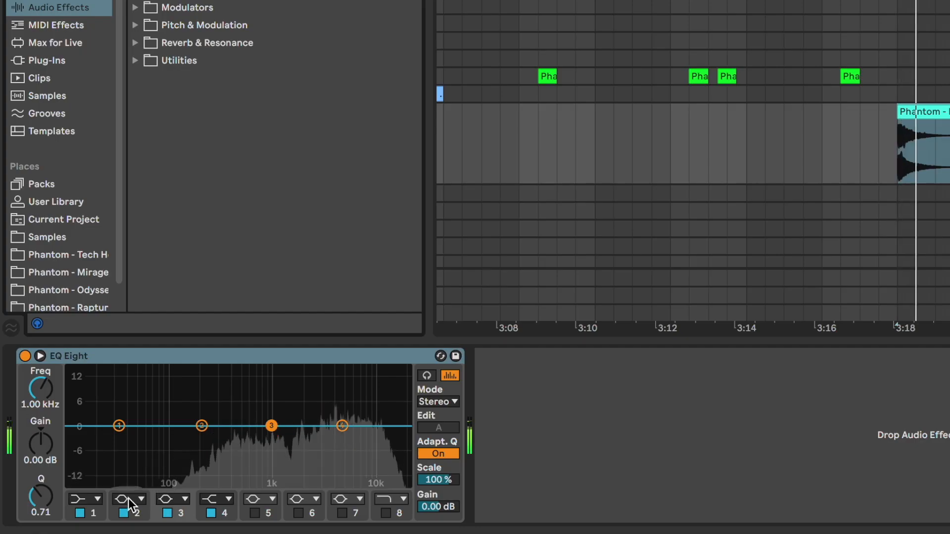
pyautogui.click(128, 498)
pyautogui.click(130, 403)
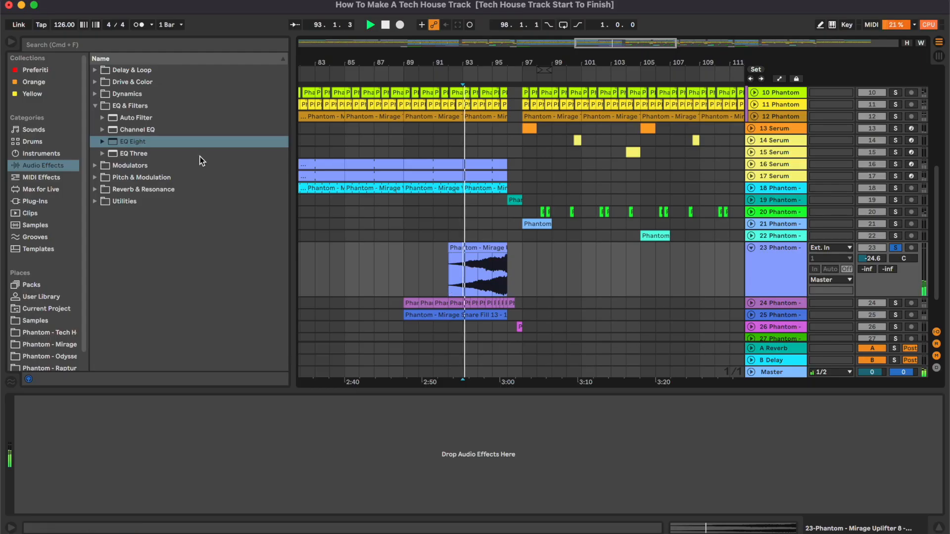
# - Add EQ Eight to the 23 Phantom uplifter track with band 2 as a high-pass at about 323 Hz
pyautogui.click(160, 142)
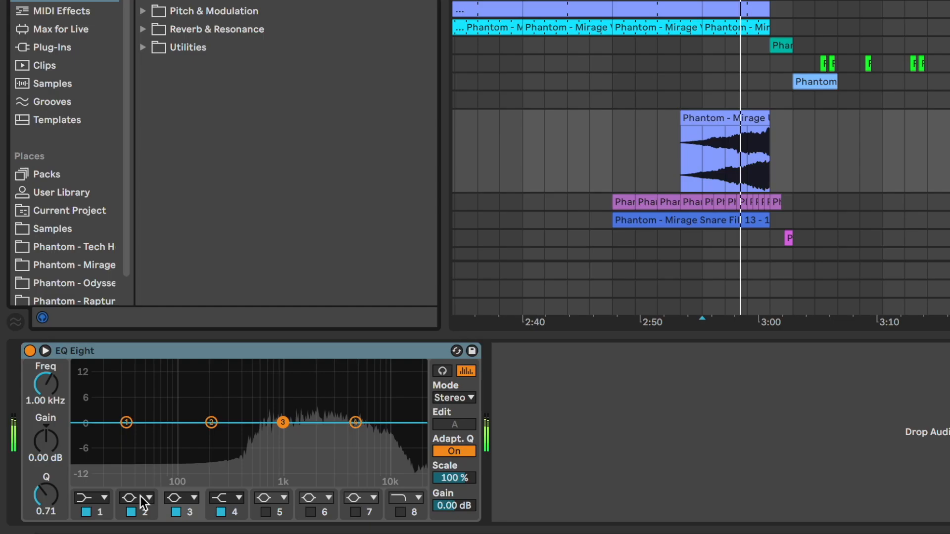
pyautogui.click(141, 497)
pyautogui.click(143, 395)
pyautogui.moveTo(210, 437); pyautogui.dragTo(230, 439)
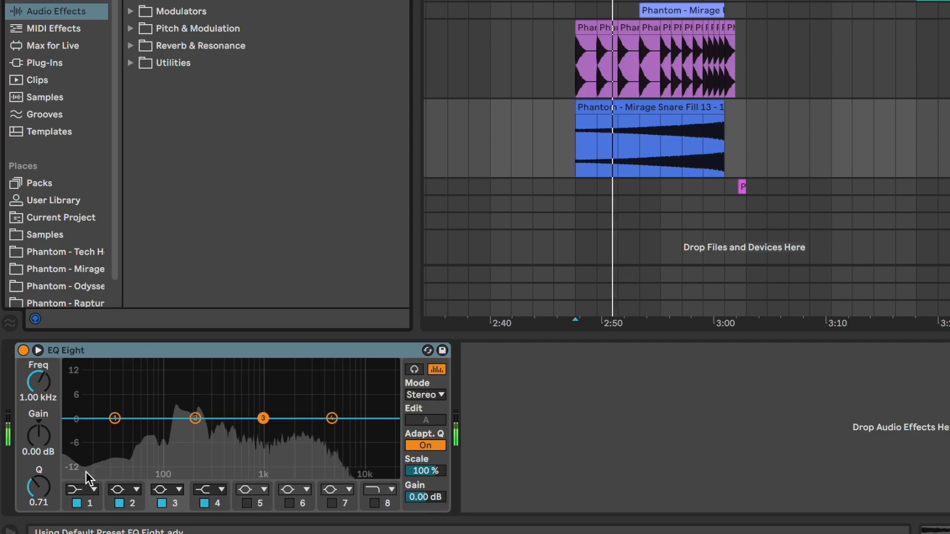
# - Set EQ Eight band 1 on the snare fill track to a steep low-cut at about 46 Hz
pyautogui.click(84, 490)
pyautogui.click(83, 365)
pyautogui.moveTo(46, 391); pyautogui.dragTo(46, 379)
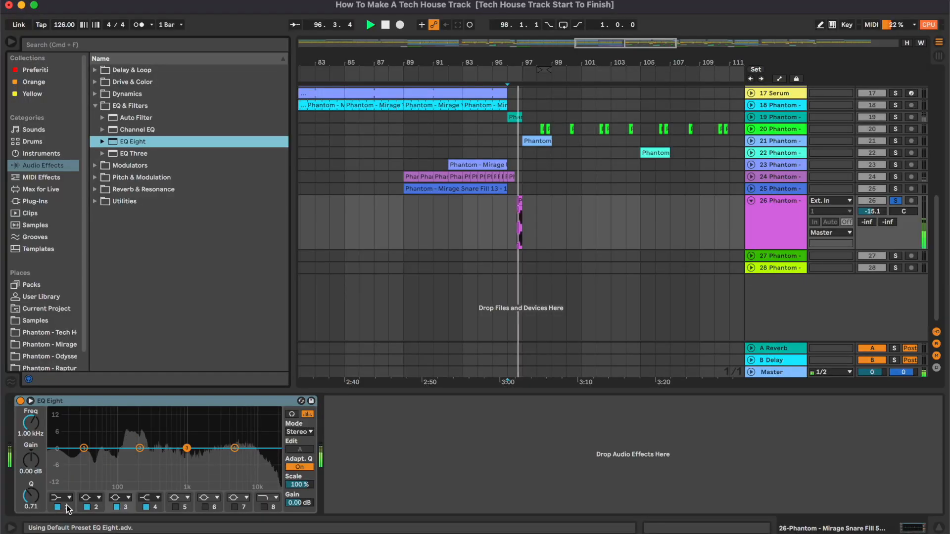
# - Set EQ Eight band 2 to a high-pass filter at 200 Hz on the remaining Phantom FX tracks
pyautogui.click(86, 498)
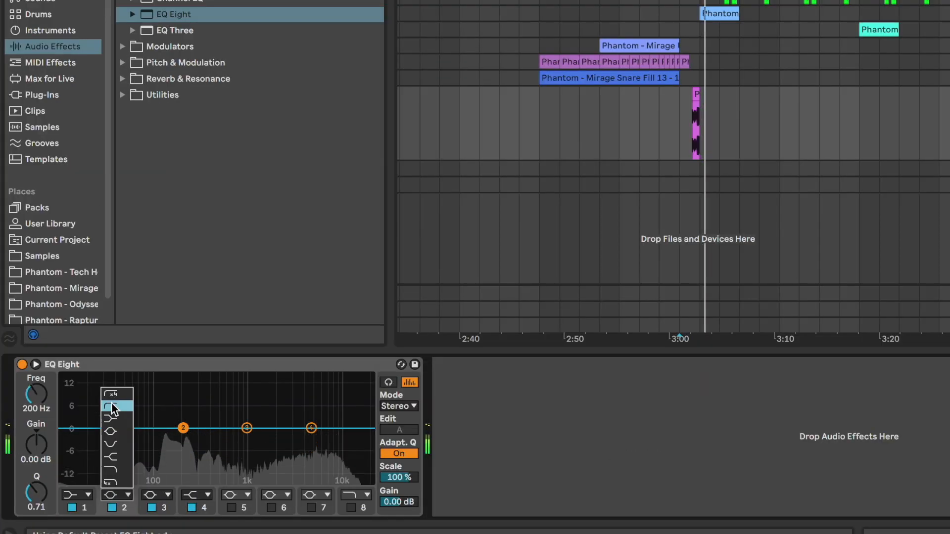
pyautogui.click(86, 432)
pyautogui.moveTo(27, 422); pyautogui.dragTo(26, 425)
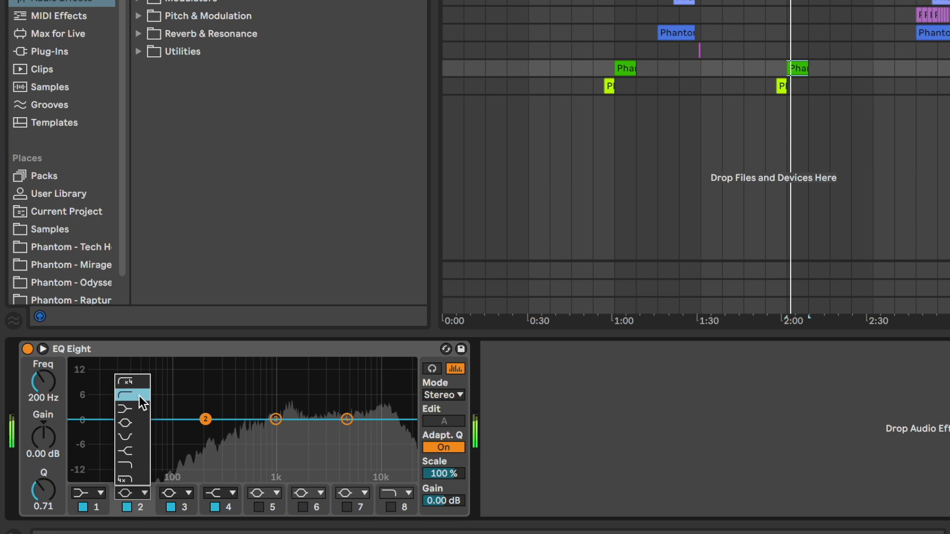
pyautogui.click(85, 431)
pyautogui.click(402, 225)
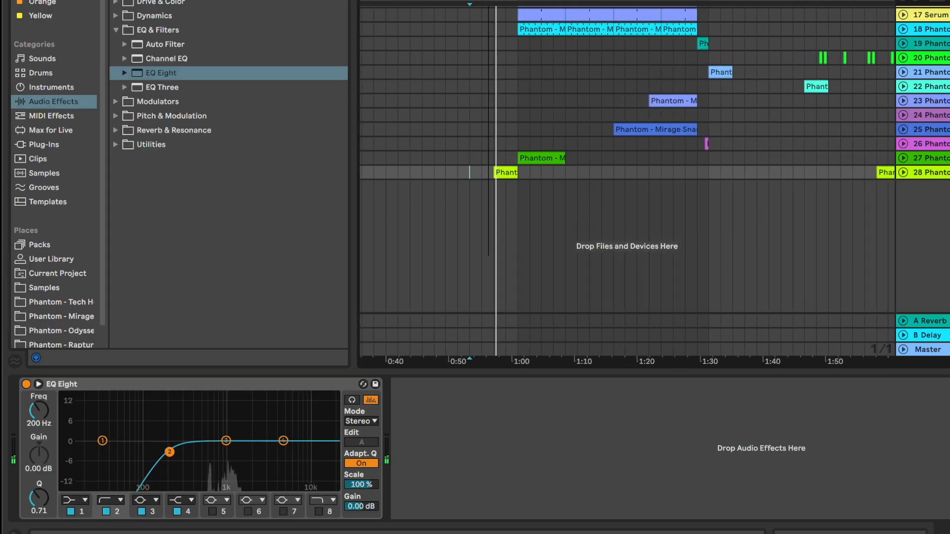
# - Open the Master track's device chain and bypass the Pro-L 2 limiter
pyautogui.scroll(3, 486, 271)
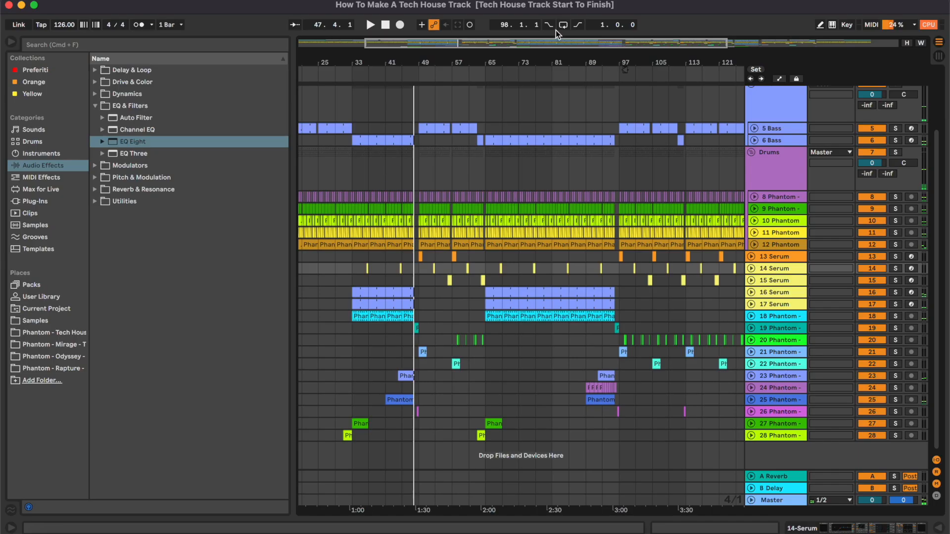
pyautogui.scroll(3, 595, 215)
pyautogui.scroll(-3, 594, 215)
pyautogui.doubleClick(788, 503)
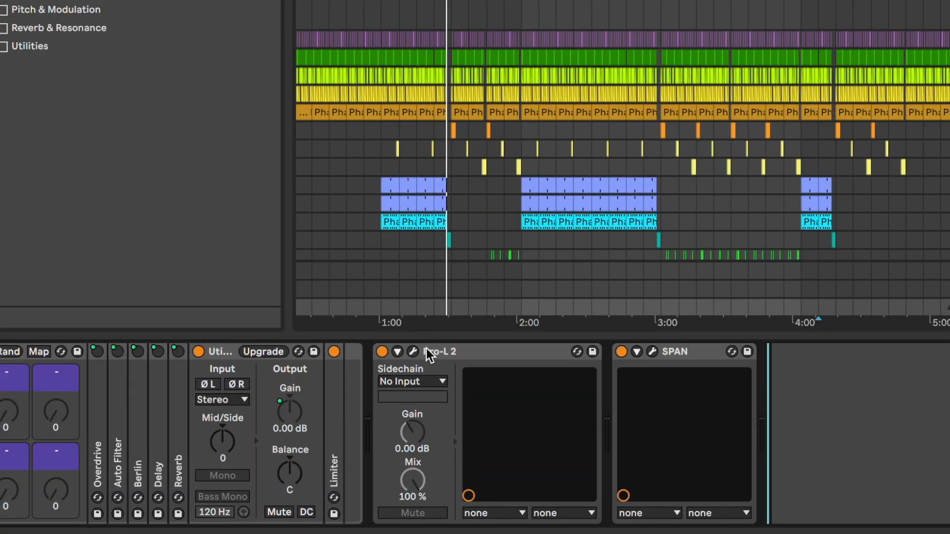
pyautogui.click(381, 351)
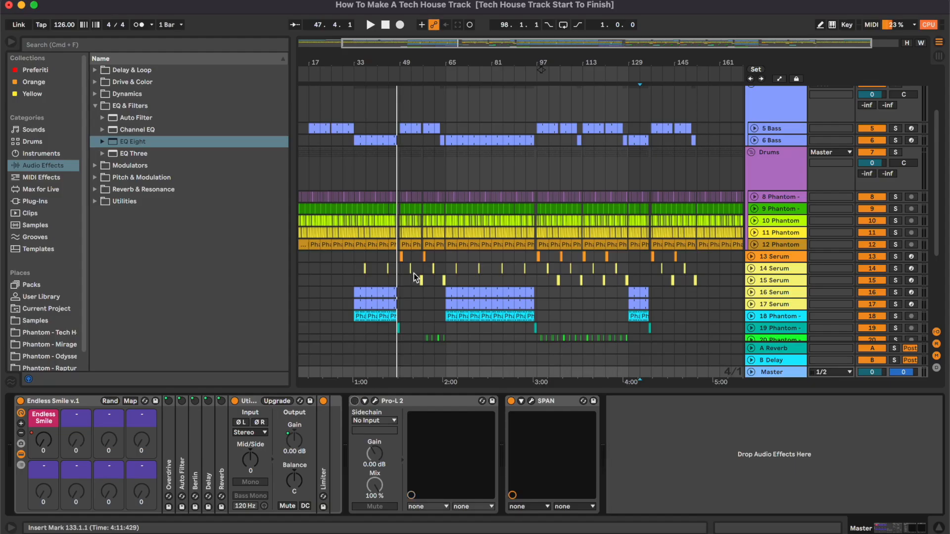
pyautogui.hscroll(-2, 672, 150)
pyautogui.scroll(5, 672, 146)
pyautogui.scroll(-6, 672, 146)
pyautogui.scroll(6, 672, 146)
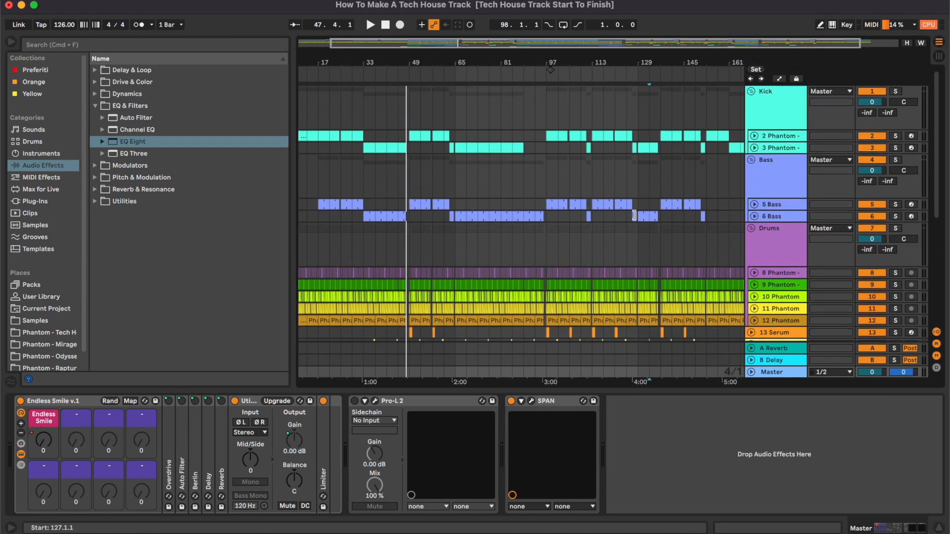
# - Add Utility to the Master track's device chain and set its output gain to -5 dB
pyautogui.scroll(-10, 635, 216)
pyautogui.moveTo(627, 61); pyautogui.dragTo(624, 106)
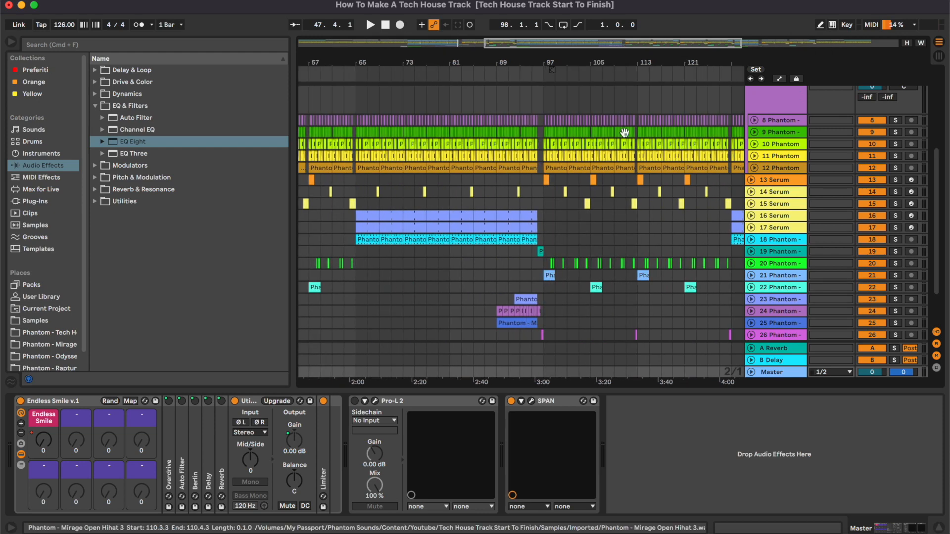
pyautogui.scroll(10, 624, 119)
pyautogui.hscroll(5, 624, 131)
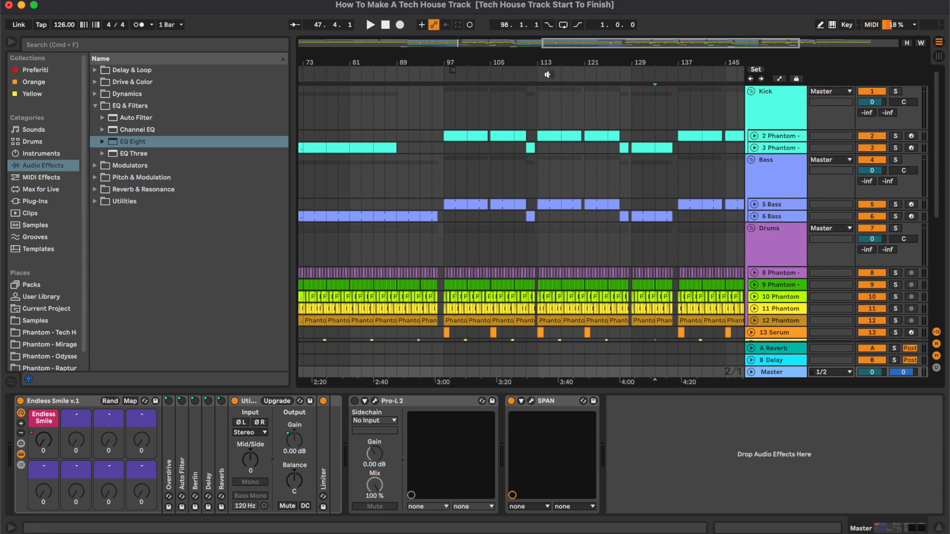
pyautogui.press('Tab')
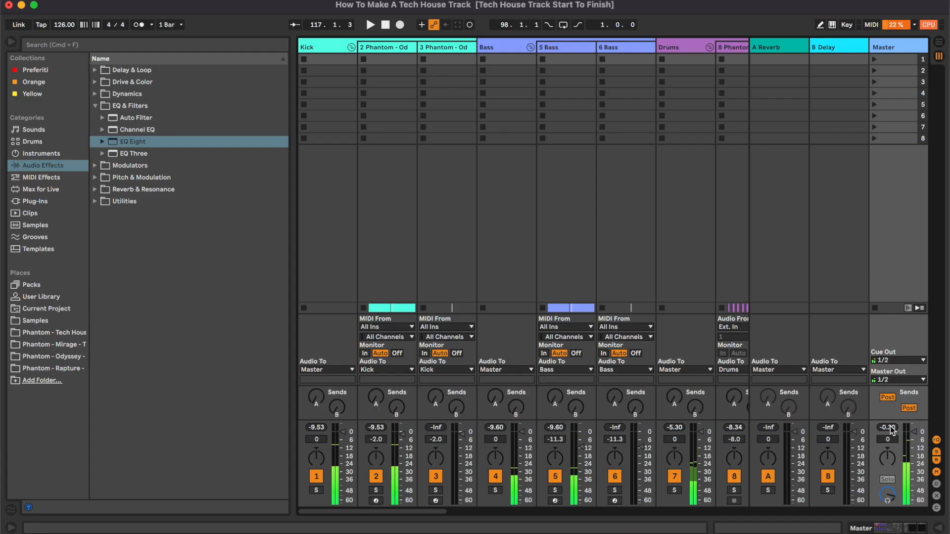
pyautogui.click(944, 45)
pyautogui.click(158, 202)
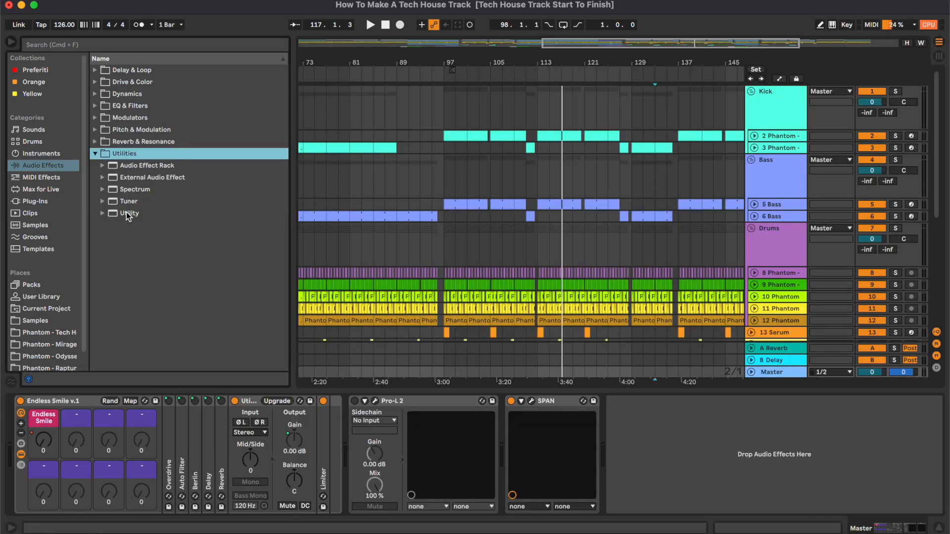
pyautogui.moveTo(126, 214); pyautogui.dragTo(398, 490)
pyautogui.moveTo(356, 459); pyautogui.dragTo(410, 453)
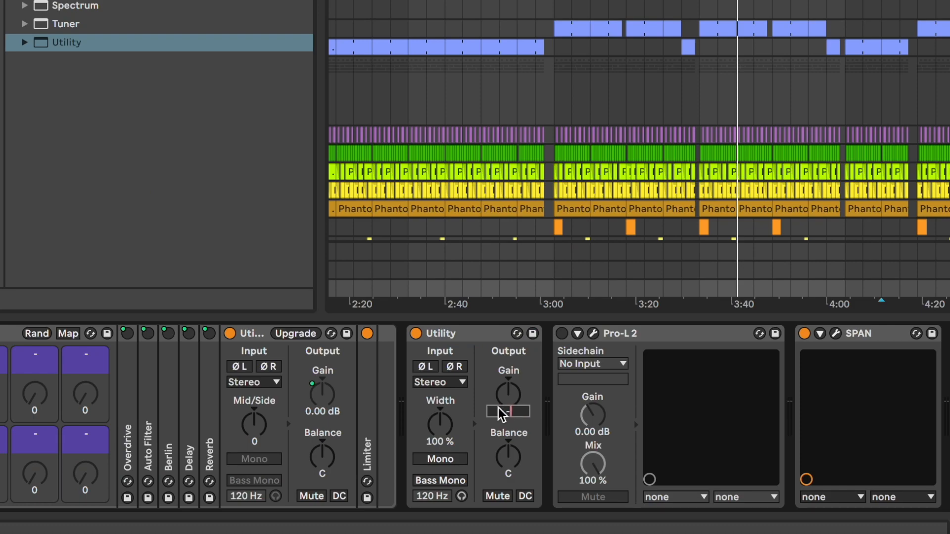
# - Check the mixer's master level meters
pyautogui.press('Tab')
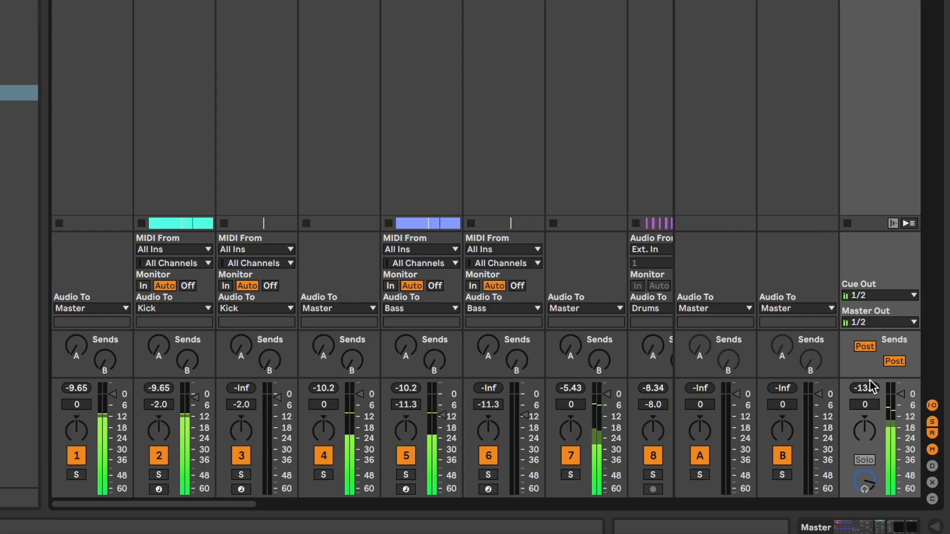
pyautogui.moveTo(871, 379); pyautogui.dragTo(872, 331)
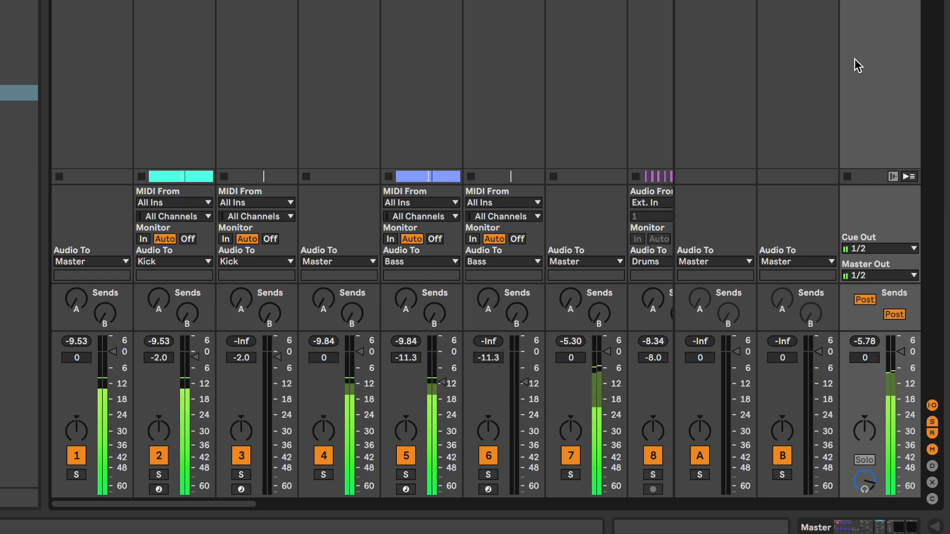
pyautogui.press('Tab')
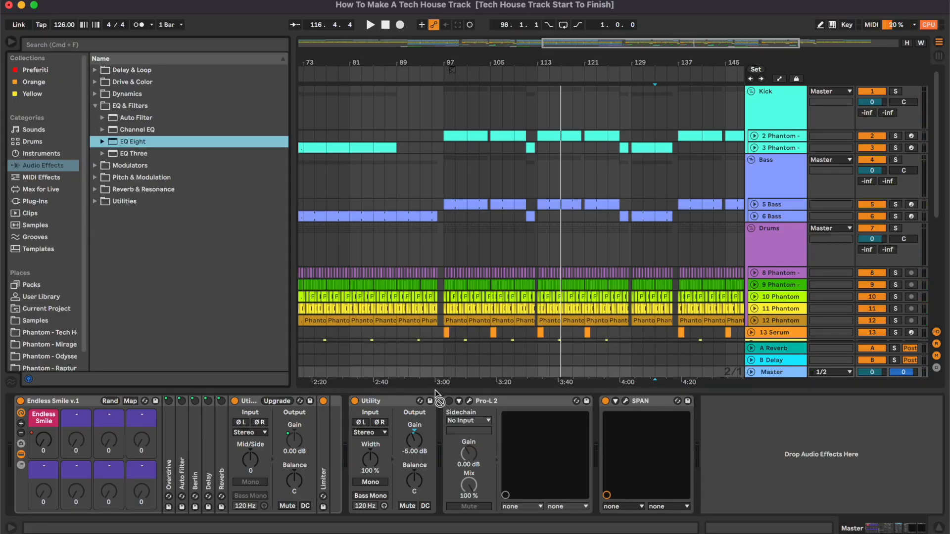
# - Add EQ Eight to the Master chain in M/S mode editing Mid, with band 1 as a low cut at 25 Hz
pyautogui.moveTo(435, 390); pyautogui.dragTo(446, 425)
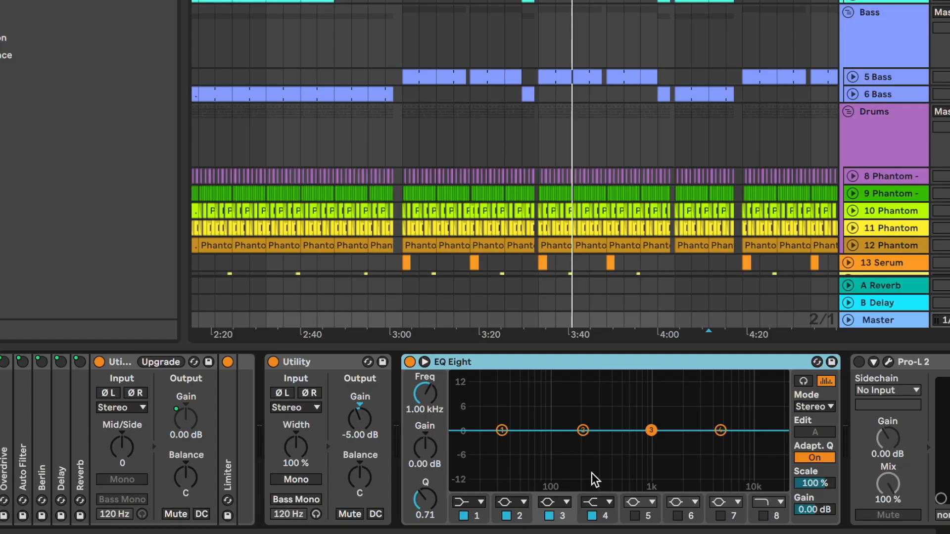
pyautogui.click(815, 407)
pyautogui.click(816, 445)
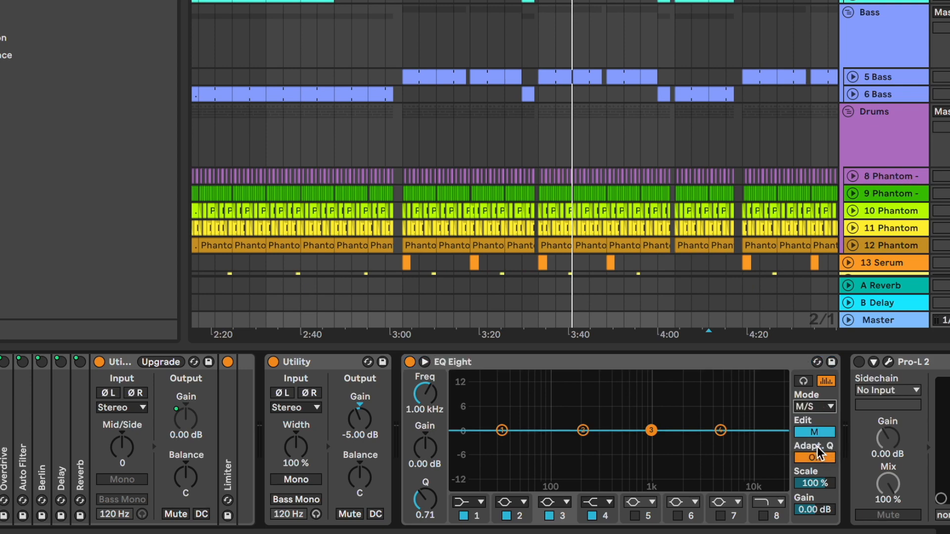
pyautogui.click(470, 501)
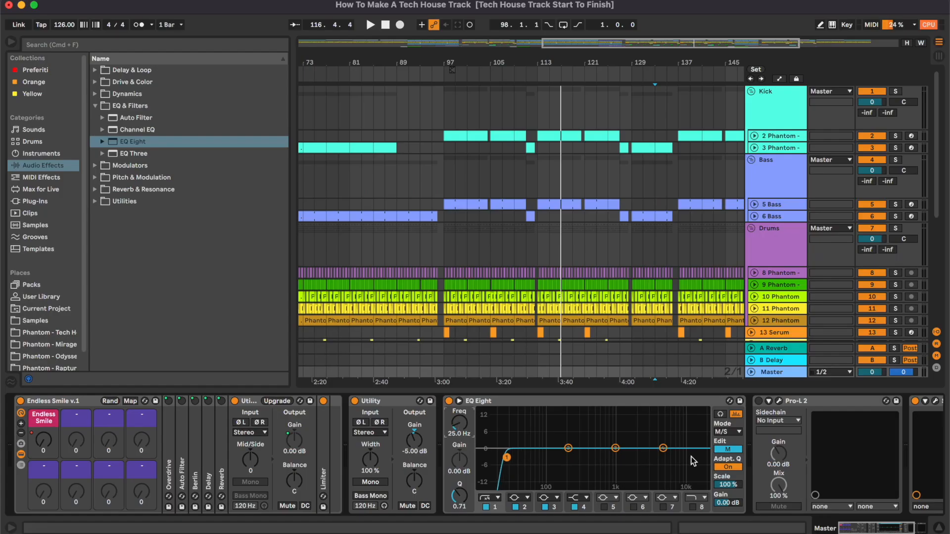
# - Enable band 8 as a high cut on the Mid channel at about 20 kHz
pyautogui.hscroll(3, 693, 462)
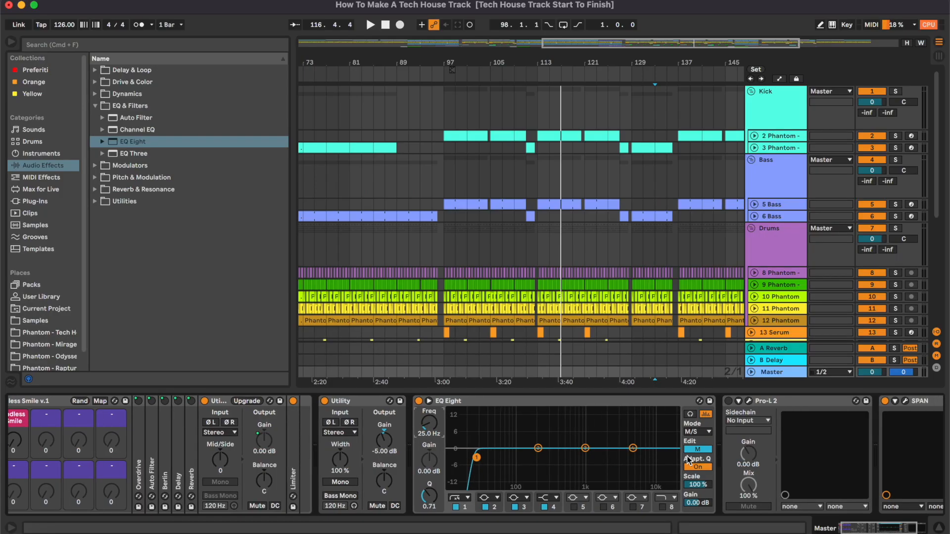
pyautogui.click(545, 73)
pyautogui.moveTo(445, 458); pyautogui.dragTo(442, 458)
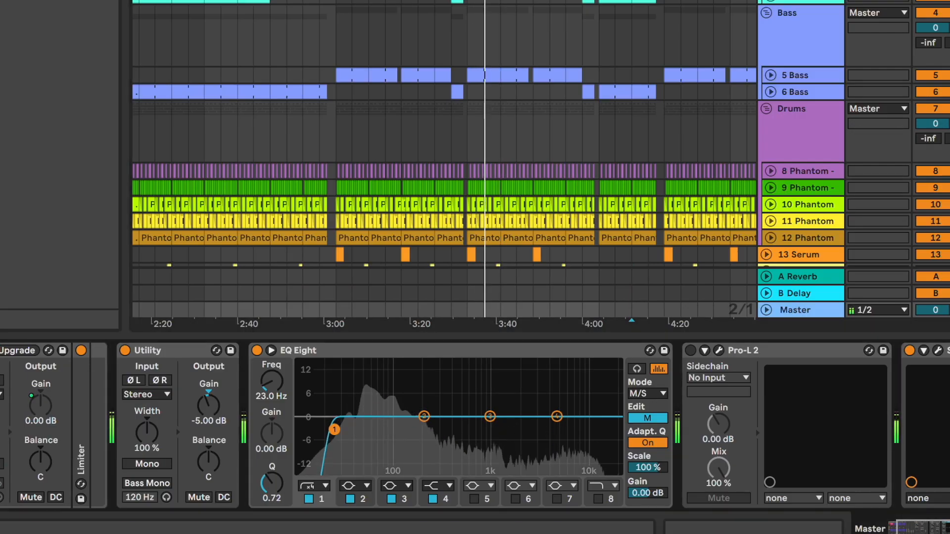
pyautogui.click(597, 499)
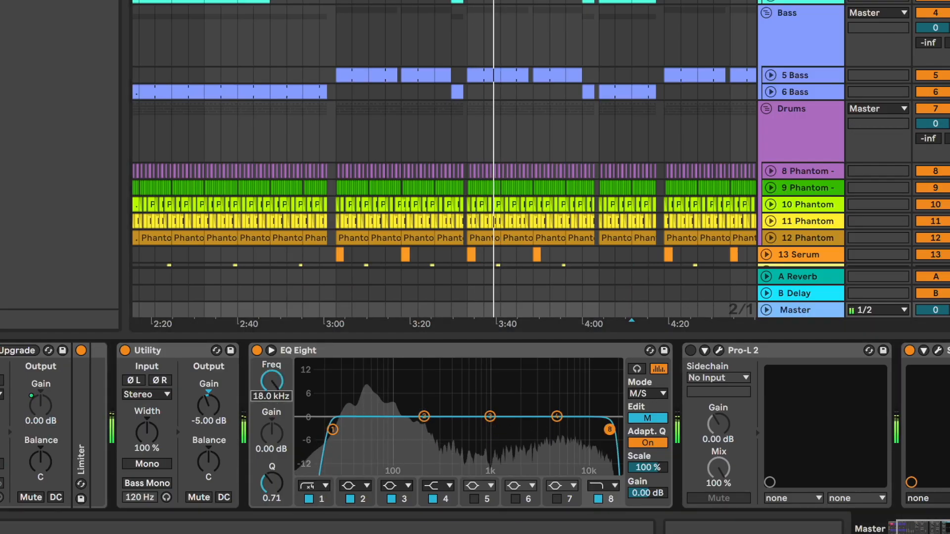
pyautogui.click(270, 397)
pyautogui.write('20000')
pyautogui.press('Return')
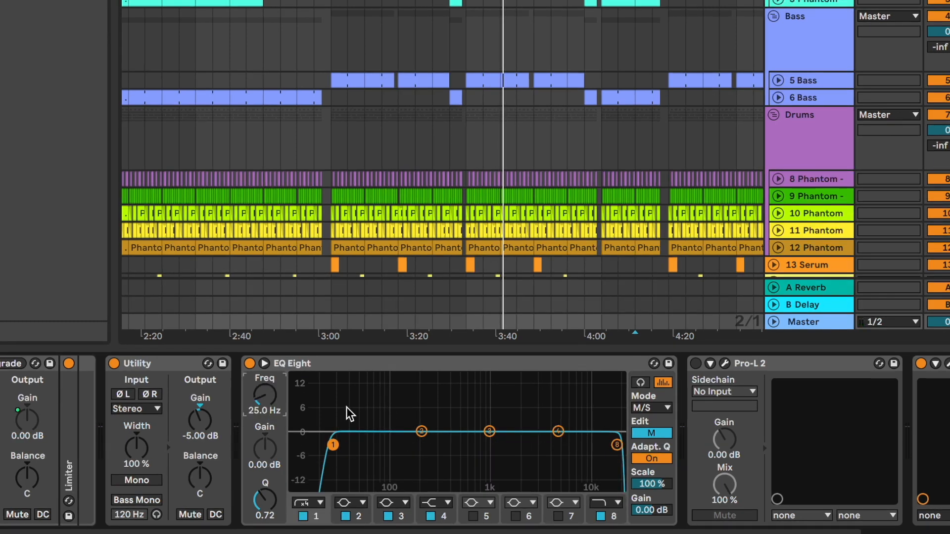
pyautogui.click(617, 445)
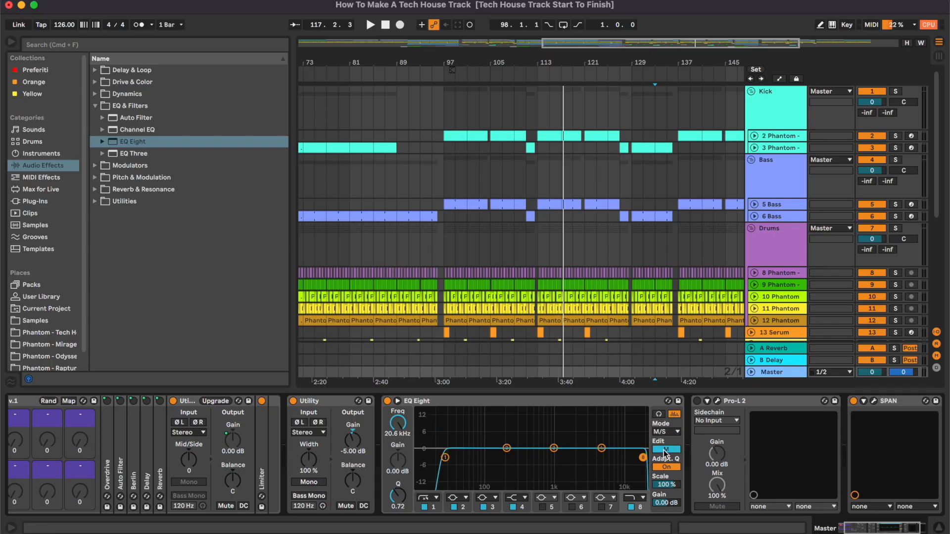
# - Switch EQ editing to Side, set band 1 as a low cut around 194 Hz and enable band 8, then start playback
pyautogui.click(663, 450)
pyautogui.click(424, 508)
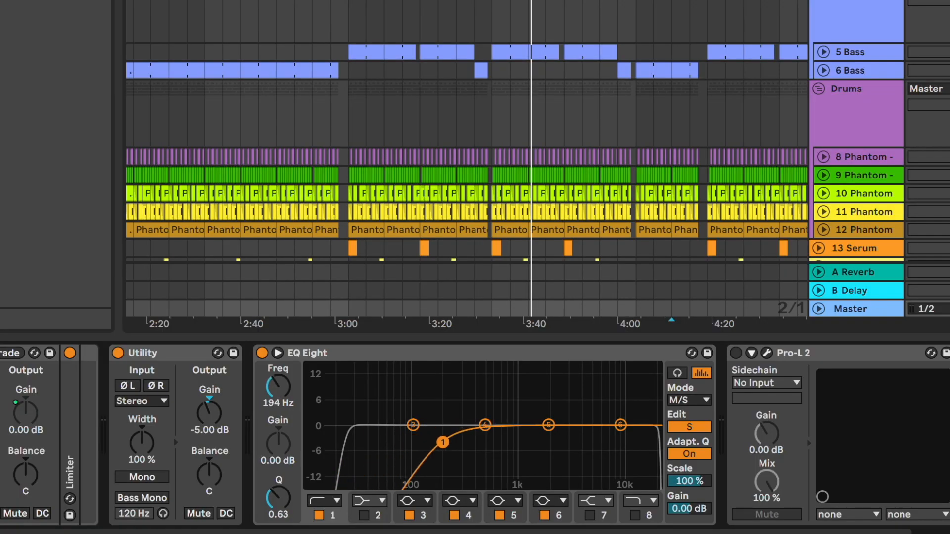
pyautogui.click(634, 516)
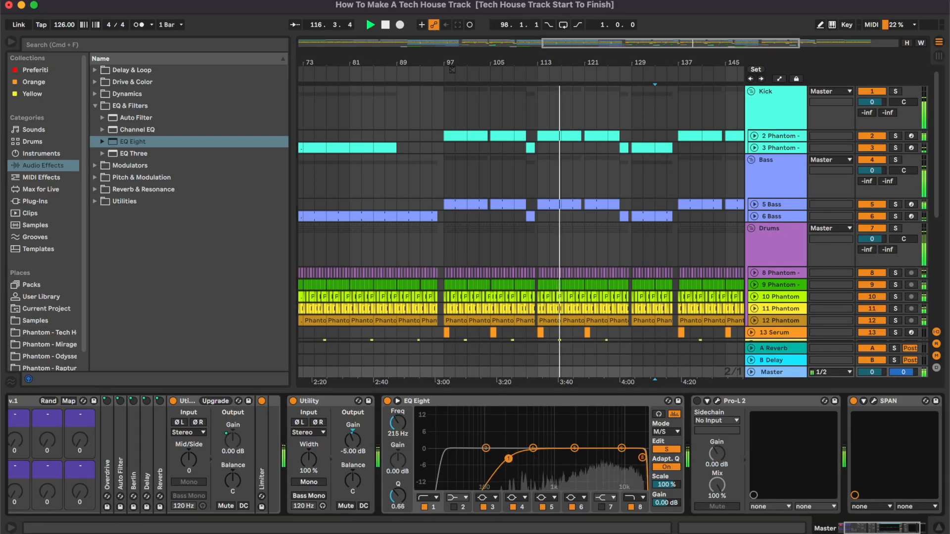
pyautogui.moveTo(508, 459); pyautogui.dragTo(510, 458)
pyautogui.press('space')
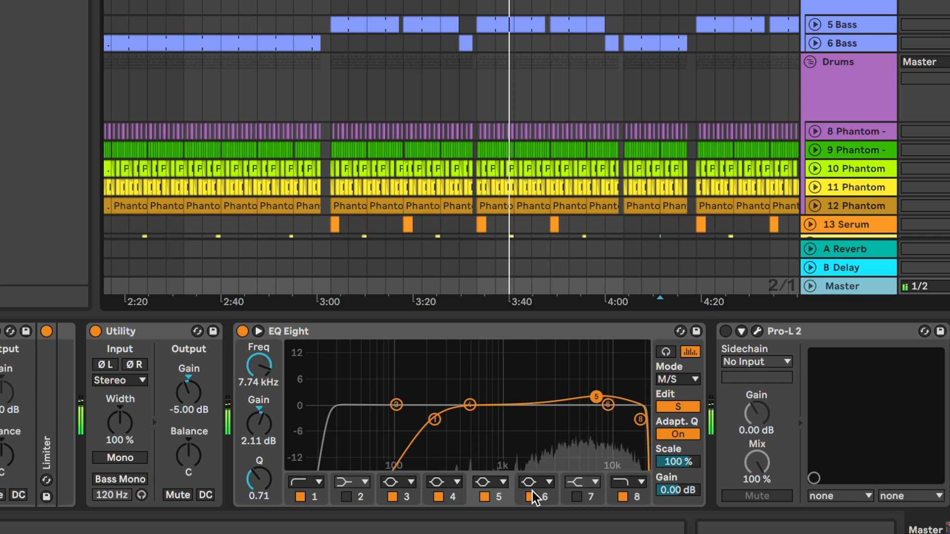
# - Boost the Side band 5 by about 3.5 dB around 7 kHz with a Q of 0.46
pyautogui.moveTo(617, 445); pyautogui.dragTo(599, 410)
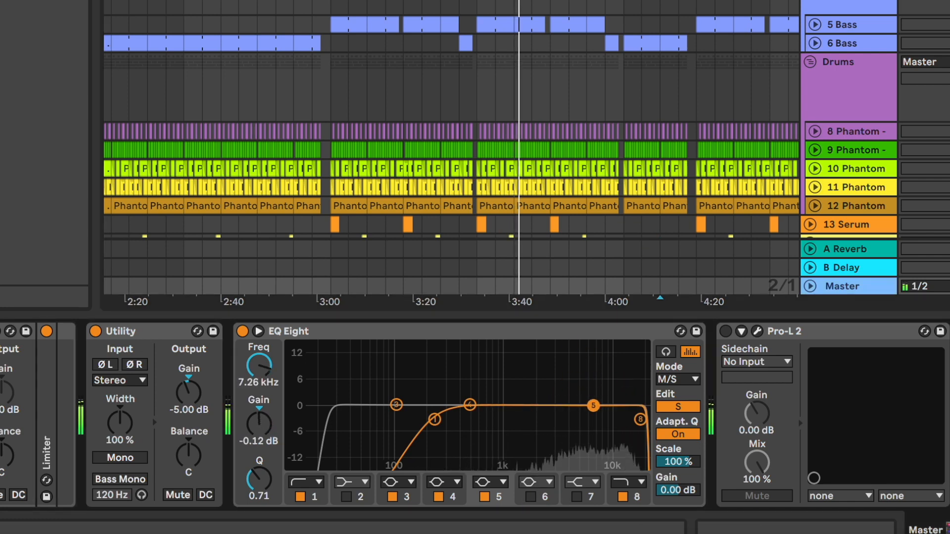
pyautogui.moveTo(259, 441); pyautogui.dragTo(259, 444)
pyautogui.moveTo(260, 482); pyautogui.dragTo(260, 496)
pyautogui.moveTo(256, 442); pyautogui.dragTo(262, 438)
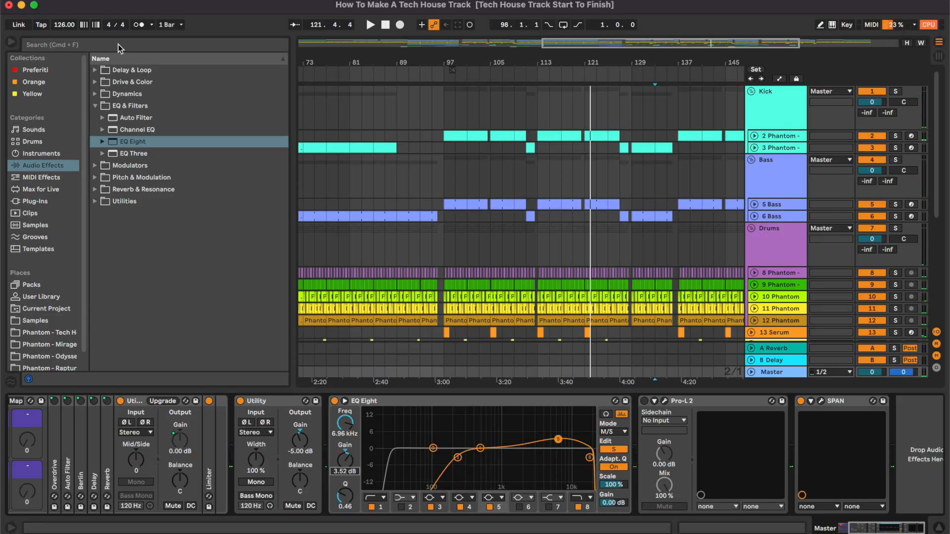
# - Add Saturator to the Master chain with drive at 4.5 dB and dry/wet at about 30%
pyautogui.click(118, 44)
pyautogui.write('satu')
pyautogui.click(93, 71)
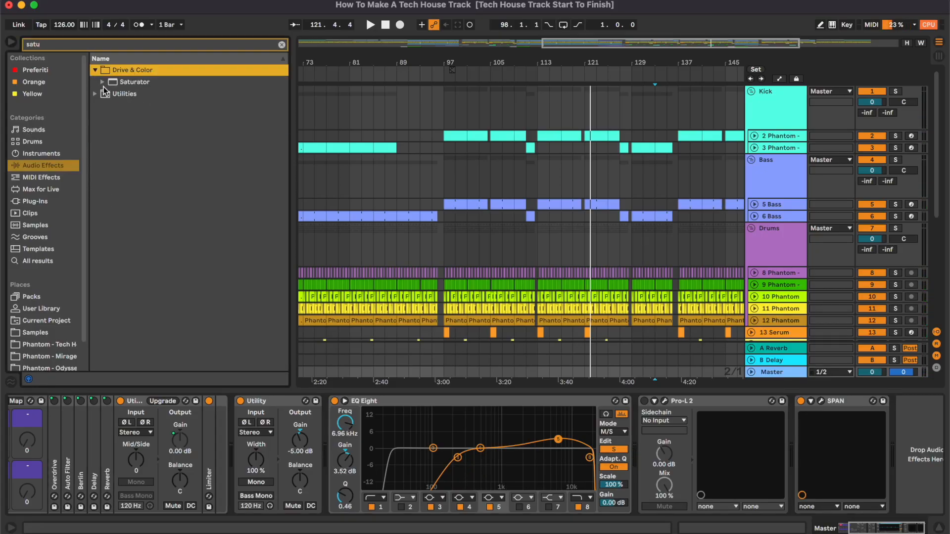
pyautogui.doubleClick(120, 83)
pyautogui.moveTo(654, 429); pyautogui.dragTo(654, 419)
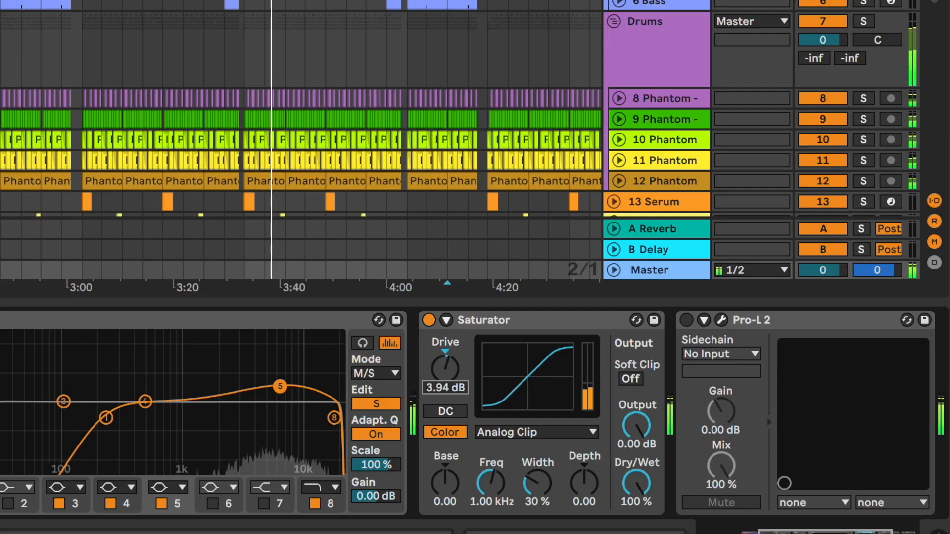
pyautogui.moveTo(445, 369); pyautogui.dragTo(445, 366)
pyautogui.moveTo(636, 483); pyautogui.dragTo(637, 505)
pyautogui.hscroll(6, 669, 454)
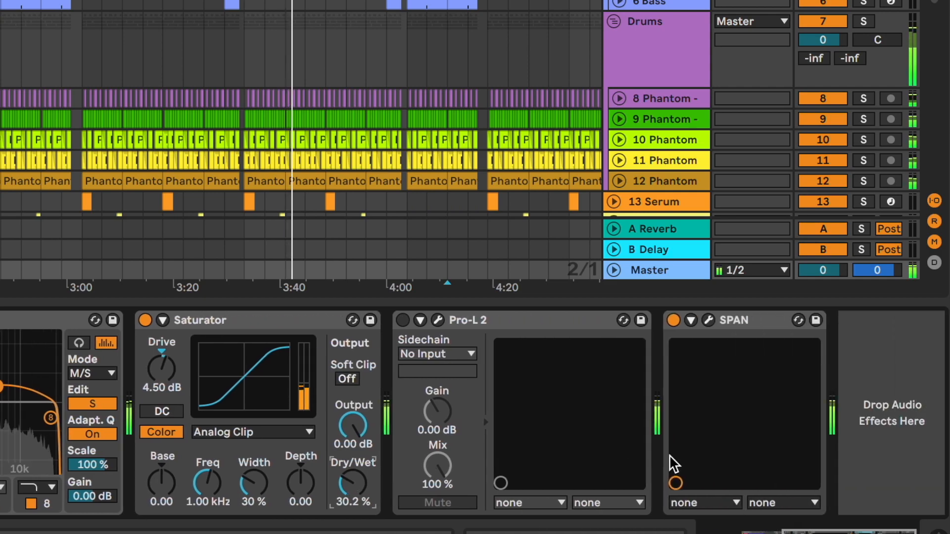
# - Stop playback and add the A Standard Multiband Comp preset to the Master chain after Saturator
pyautogui.press('space')
pyautogui.click(169, 45)
pyautogui.write('mult')
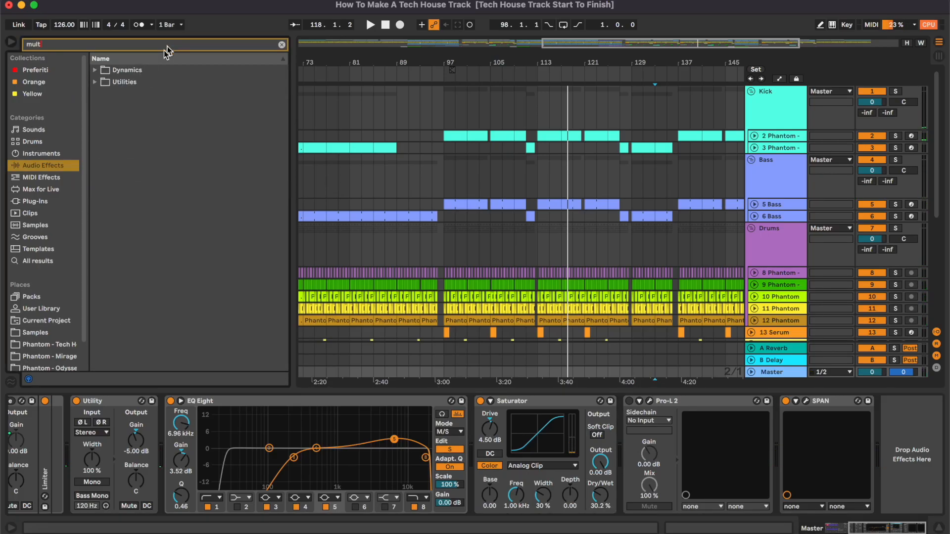
pyautogui.click(95, 70)
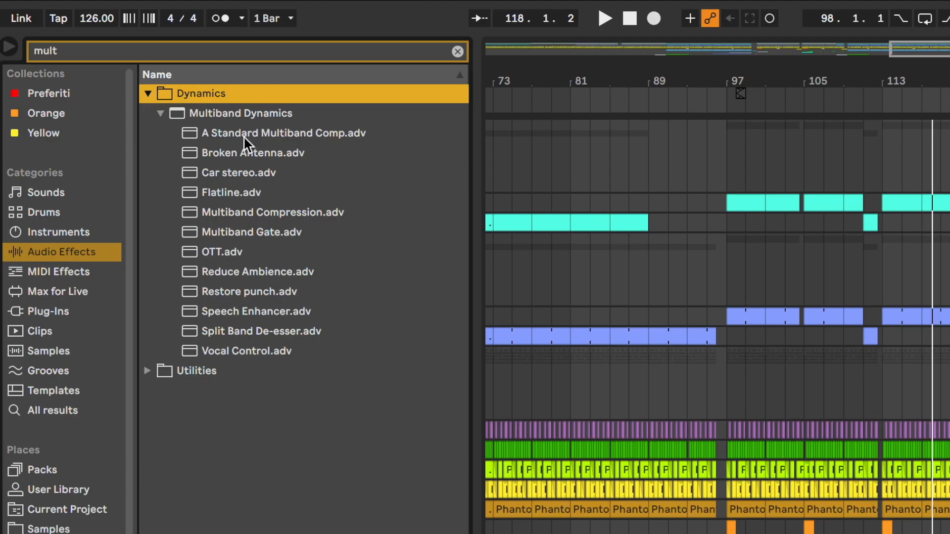
pyautogui.moveTo(228, 134); pyautogui.dragTo(495, 265)
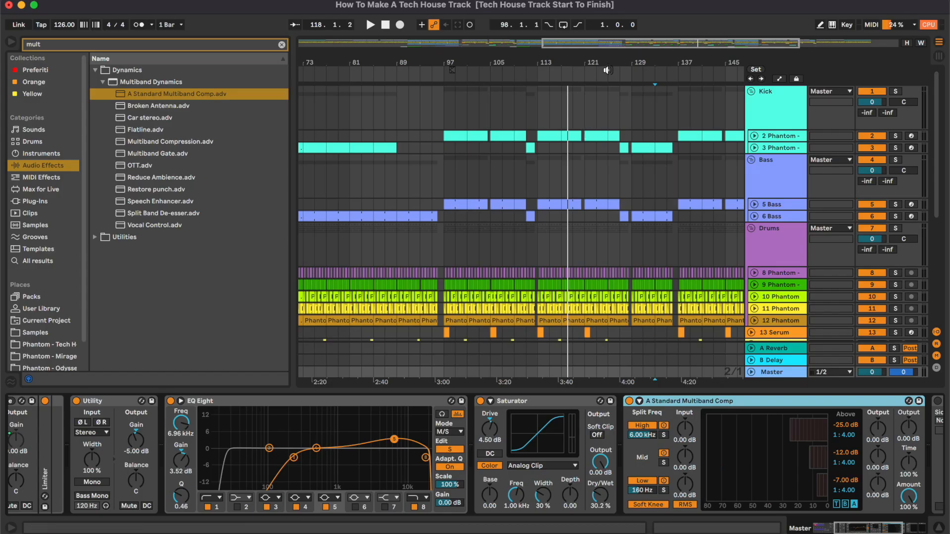
pyautogui.moveTo(624, 47); pyautogui.dragTo(563, 184)
pyautogui.hscroll(2, 503, 139)
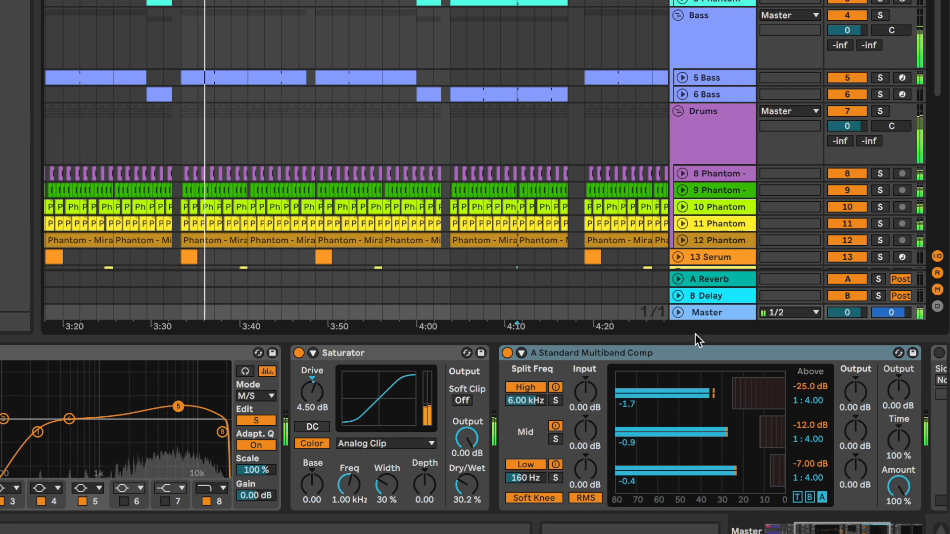
# - Set the multiband high threshold to about -15.8 dB, low threshold to -10 dB, and amount to 77%
pyautogui.hscroll(5, 717, 430)
pyautogui.moveTo(572, 402); pyautogui.dragTo(588, 402)
pyautogui.moveTo(736, 488); pyautogui.dragTo(736, 452)
pyautogui.moveTo(609, 480); pyautogui.dragTo(602, 480)
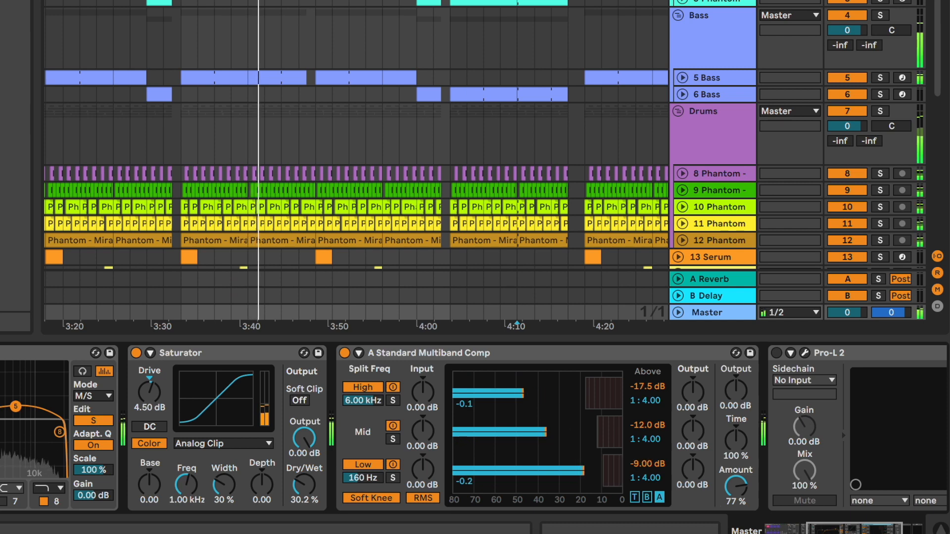
pyautogui.moveTo(588, 402); pyautogui.dragTo(591, 401)
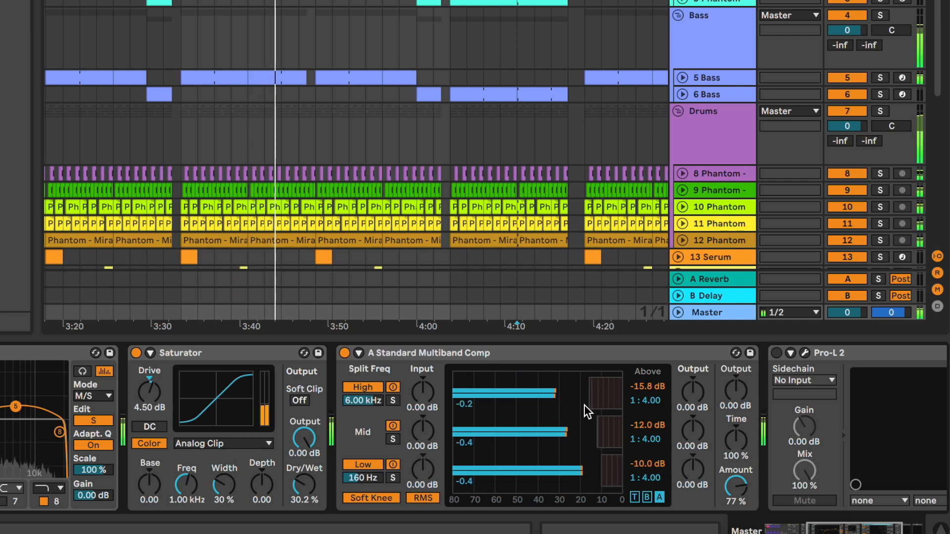
# - Open the SPAN analyzer window on the Master track
pyautogui.hscroll(5, 585, 406)
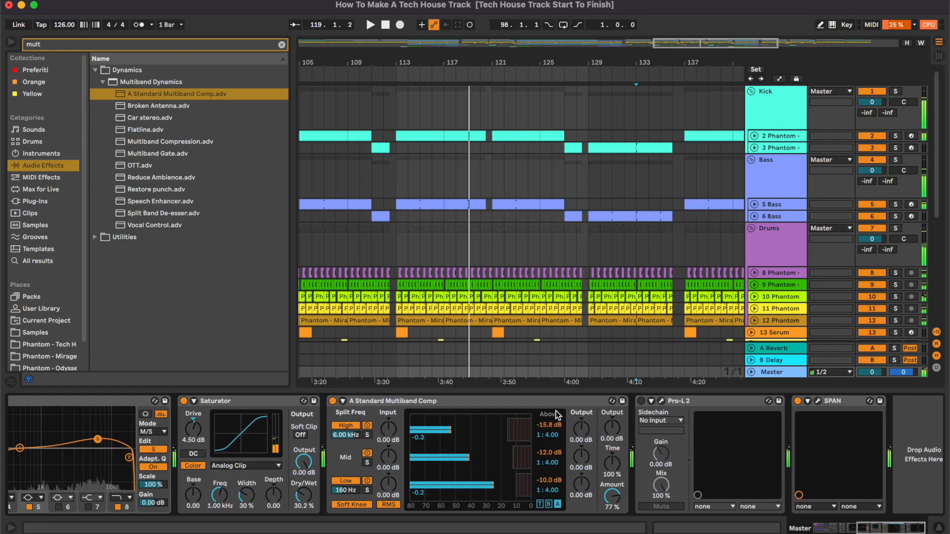
pyautogui.hscroll(1, 556, 415)
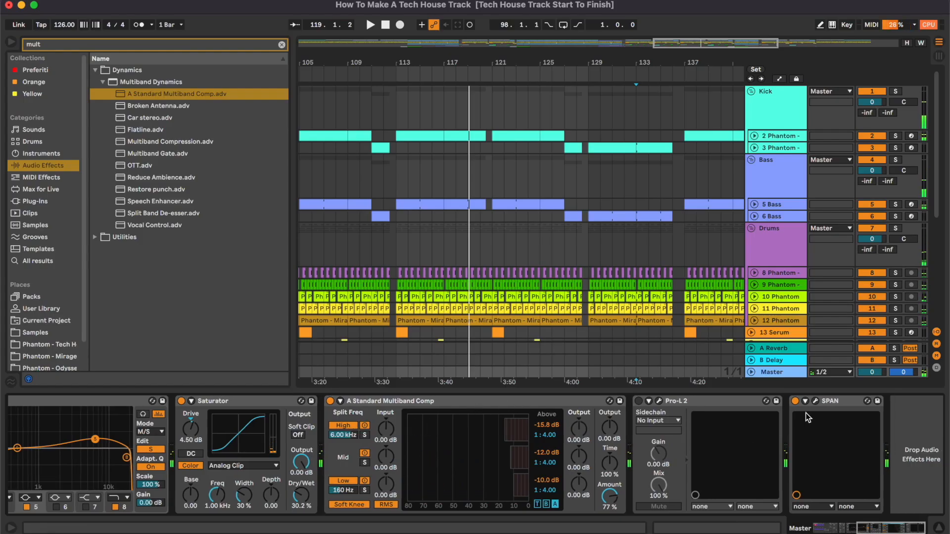
pyautogui.click(816, 402)
pyautogui.moveTo(518, 144); pyautogui.dragTo(768, 99)
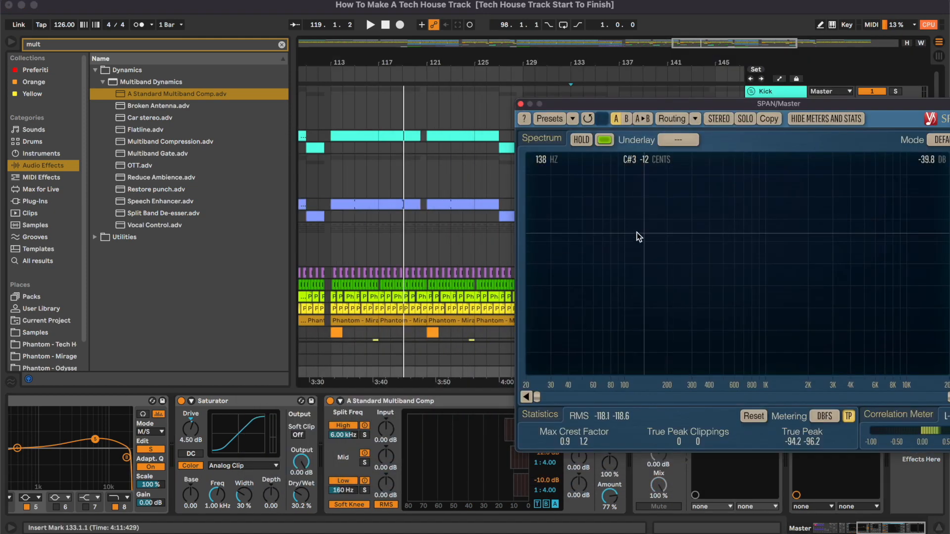
pyautogui.click(373, 73)
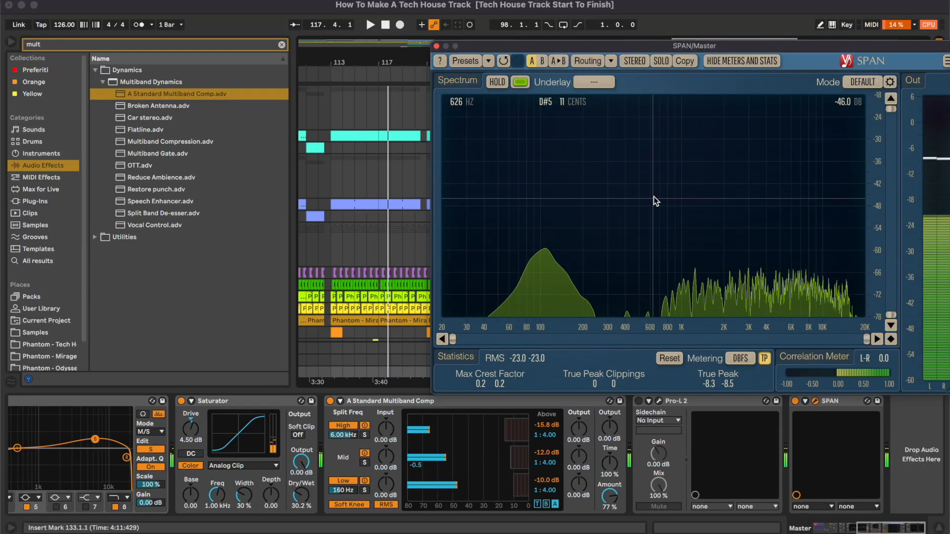
# - Play the track and retune the multiband thresholds, high to -11 dB and low to about -14.5 dB
pyautogui.moveTo(513, 489); pyautogui.dragTo(511, 489)
pyautogui.press('space')
pyautogui.click(350, 83)
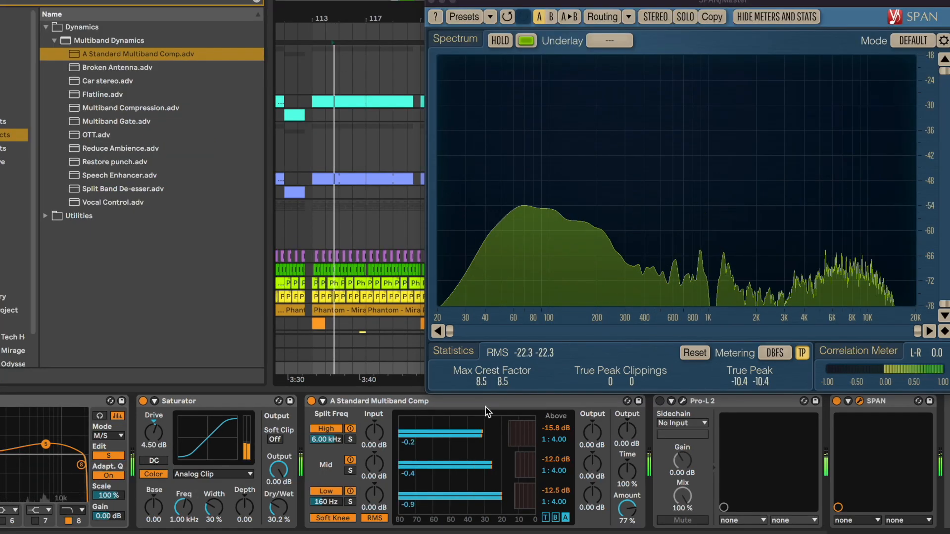
pyautogui.moveTo(508, 435); pyautogui.dragTo(513, 435)
pyautogui.moveTo(514, 491); pyautogui.dragTo(514, 491)
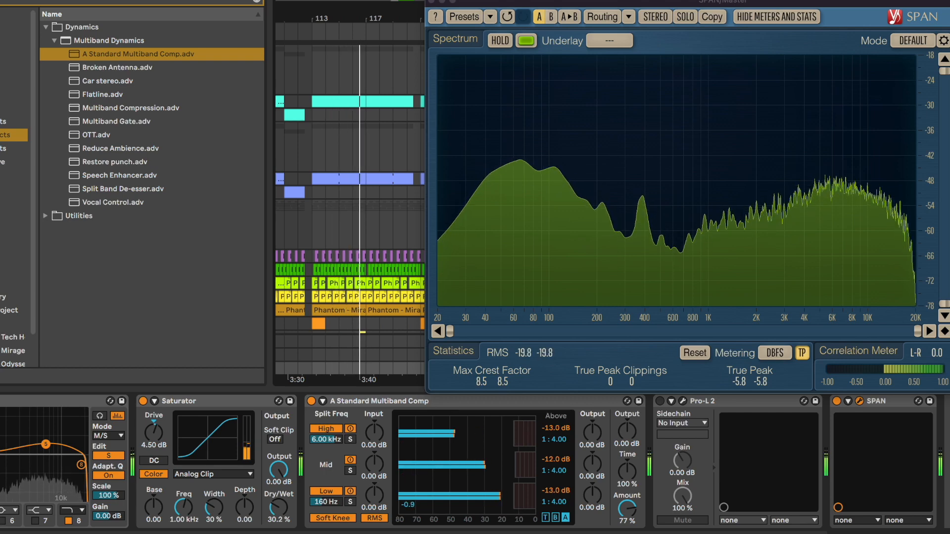
pyautogui.moveTo(515, 501); pyautogui.dragTo(513, 502)
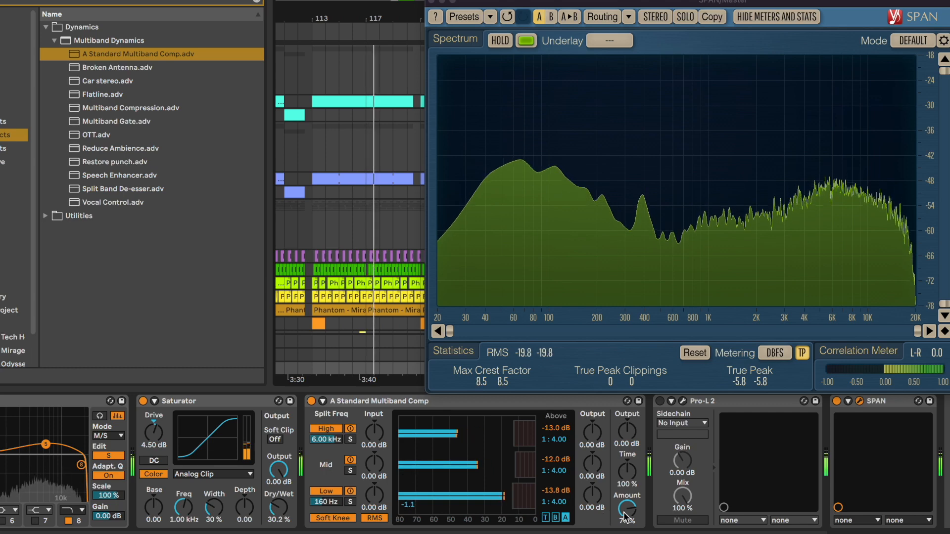
pyautogui.moveTo(514, 434); pyautogui.dragTo(516, 434)
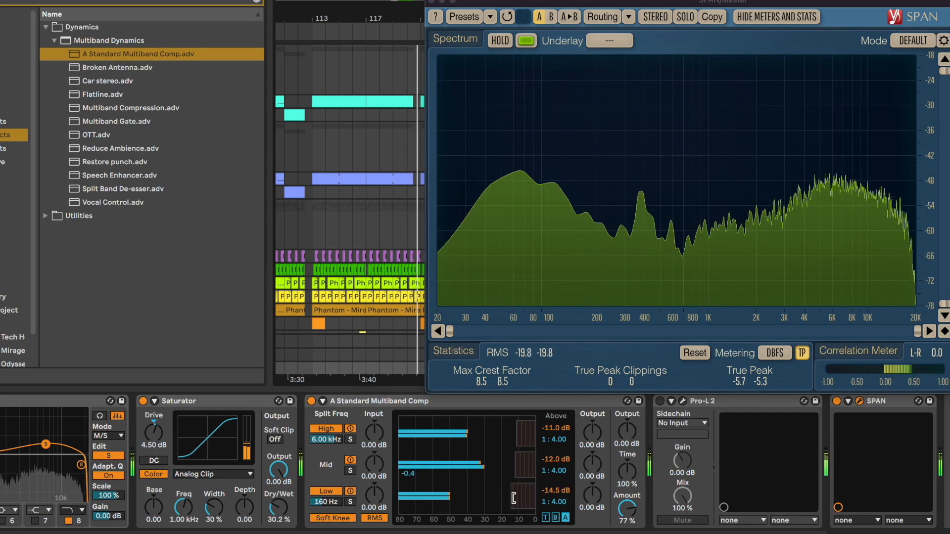
# - Lower the multiband compressor's low-band threshold to about -14.8 dB
pyautogui.moveTo(511, 500); pyautogui.dragTo(426, 500)
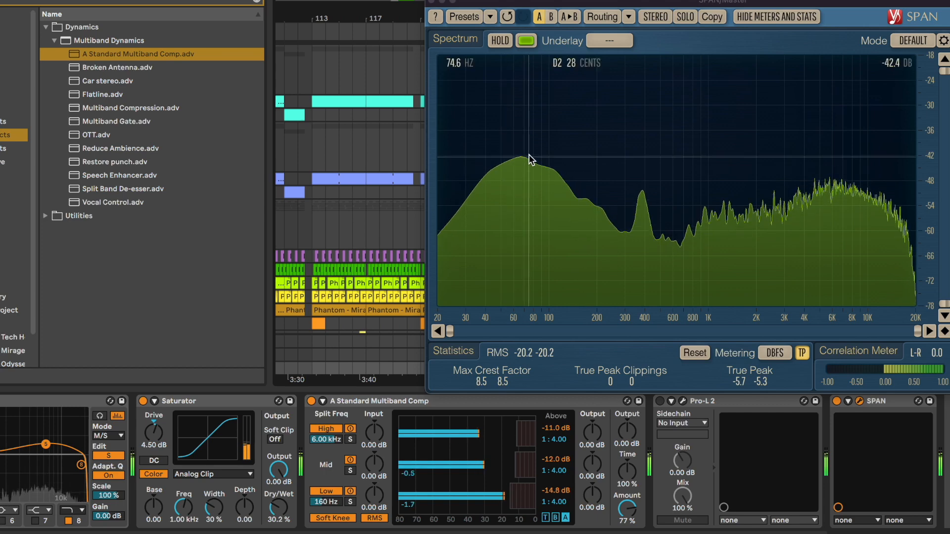
pyautogui.click(693, 356)
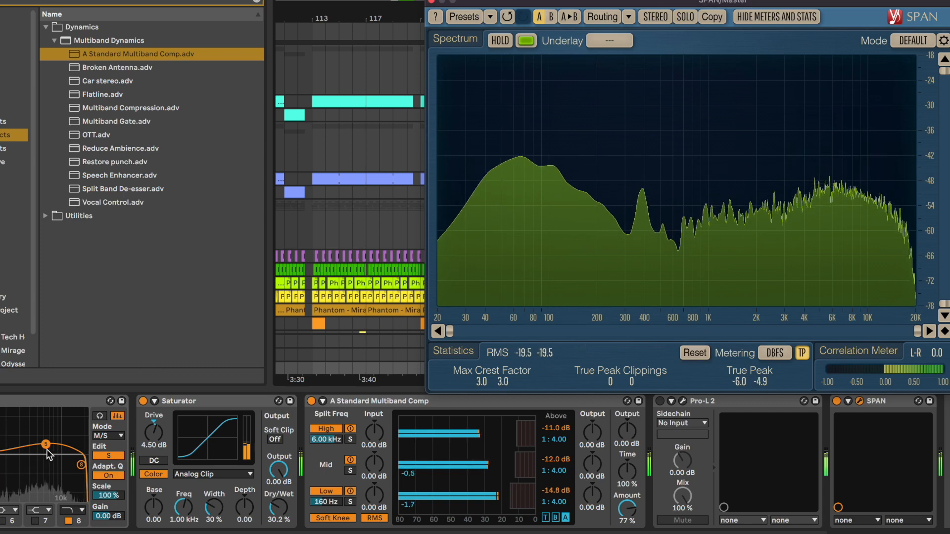
# - Boost the Master EQ Eight band 4 to about 7.11 kHz with roughly 1.6 dB of gain
pyautogui.hscroll(-5, 113, 463)
pyautogui.click(334, 456)
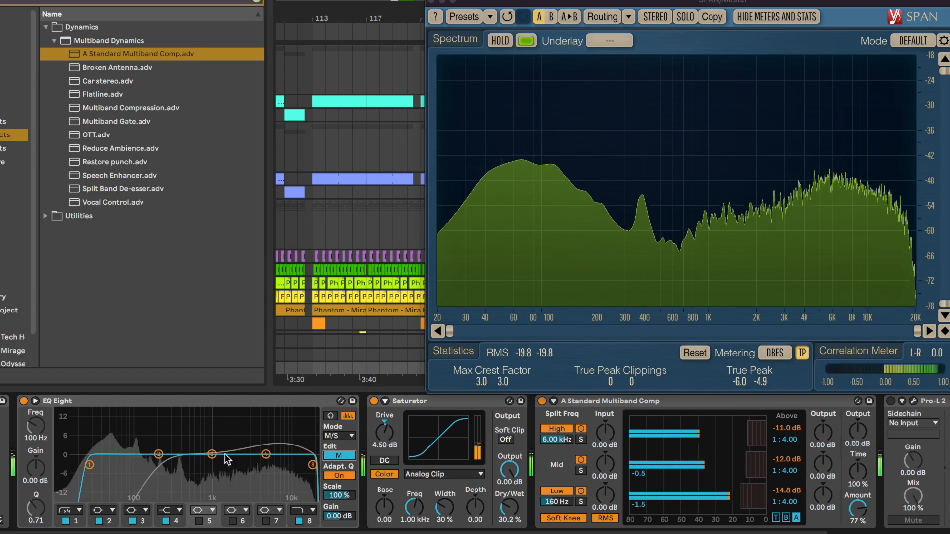
pyautogui.moveTo(265, 454); pyautogui.dragTo(258, 448)
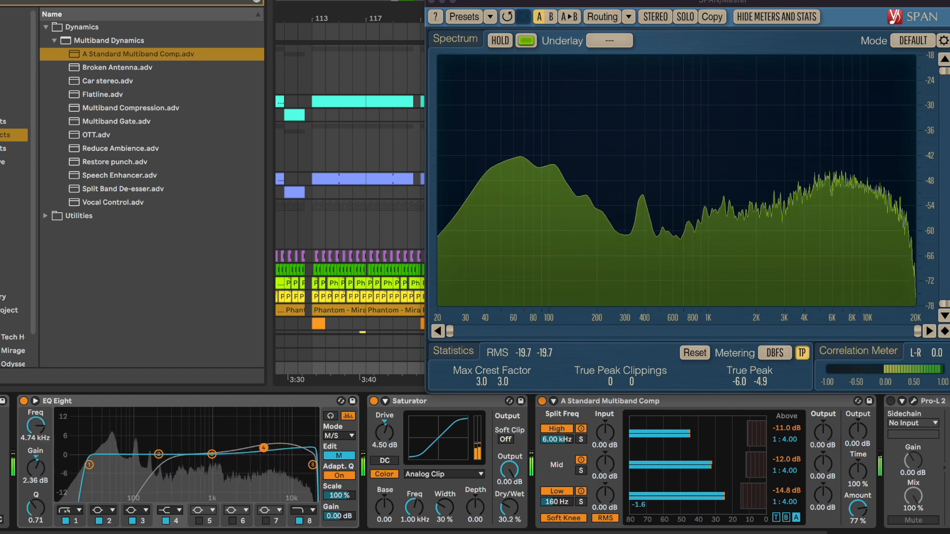
pyautogui.click(177, 511)
pyautogui.click(168, 468)
pyautogui.moveTo(258, 448); pyautogui.dragTo(277, 449)
# - Reposition the SPAN analyzer window, reset its statistics, toggle playback, and close the analyzer
pyautogui.click(514, 4)
pyautogui.moveTo(475, 5); pyautogui.dragTo(551, 101)
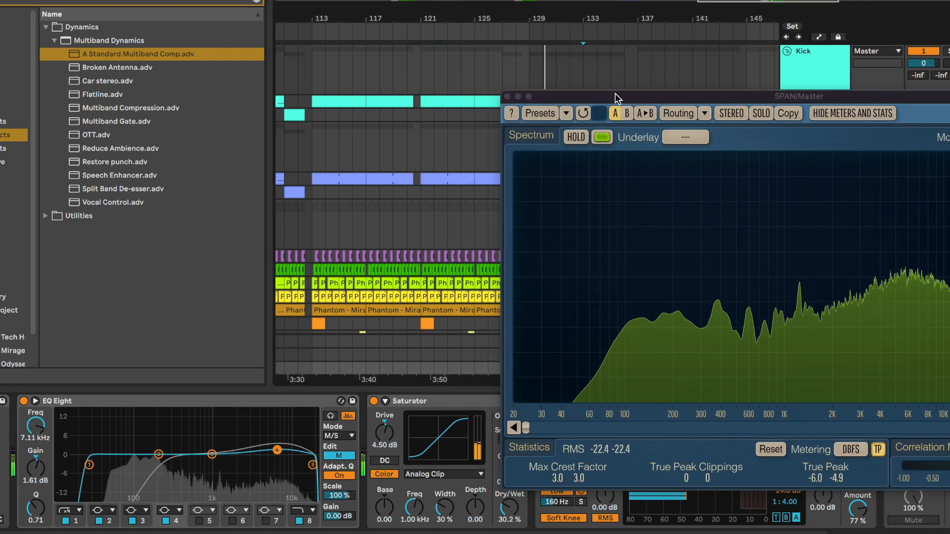
pyautogui.moveTo(617, 95); pyautogui.dragTo(557, 9)
pyautogui.click(705, 363)
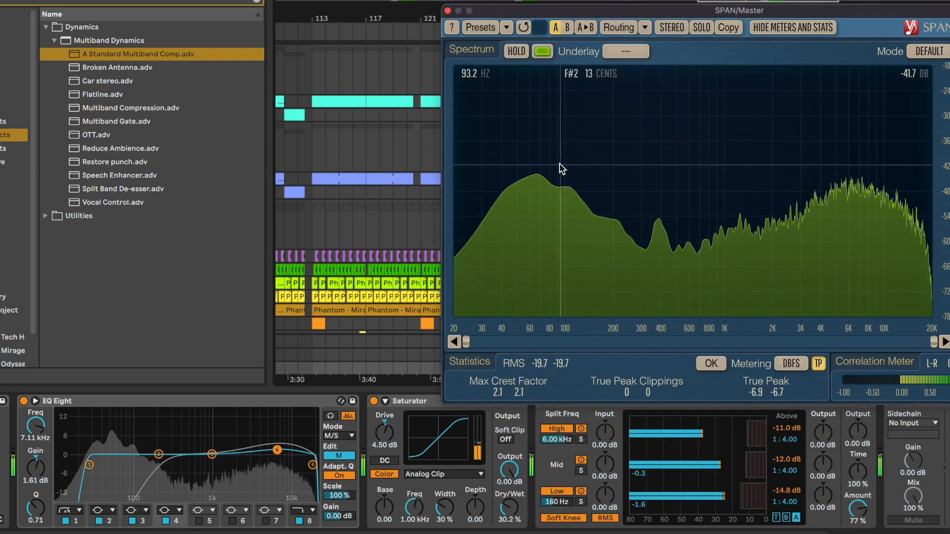
pyautogui.press('space')
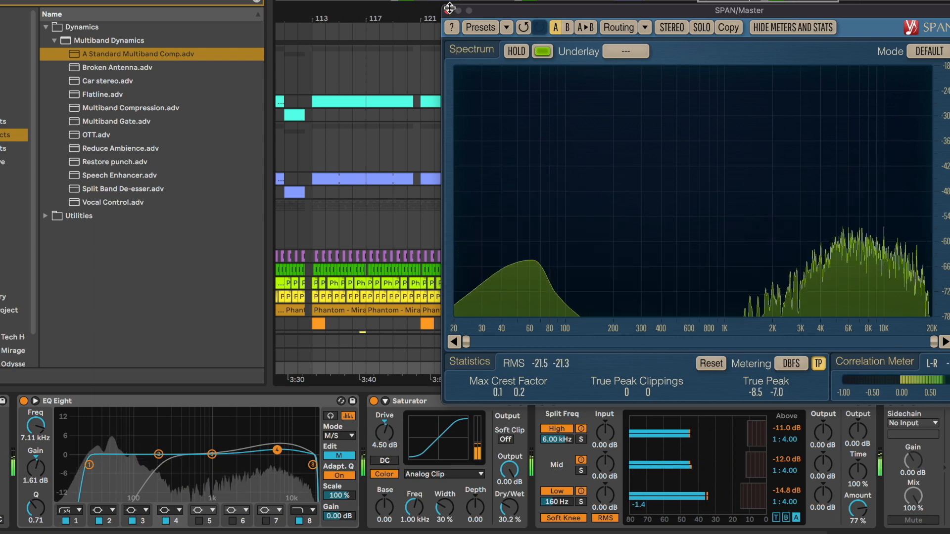
pyautogui.click(447, 11)
# - Browse the Glue Compressor presets and add Mastering - Make It Loud to the Master chain after the multiband compressor
pyautogui.hscroll(5, 475, 456)
pyautogui.click(103, 82)
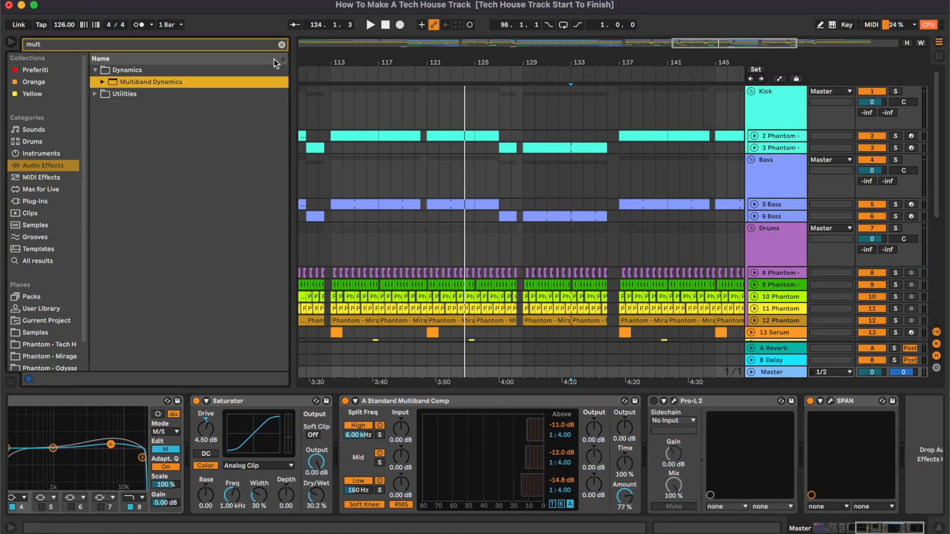
pyautogui.click(282, 45)
pyautogui.click(104, 249)
pyautogui.scroll(-1, 109, 249)
pyautogui.click(102, 233)
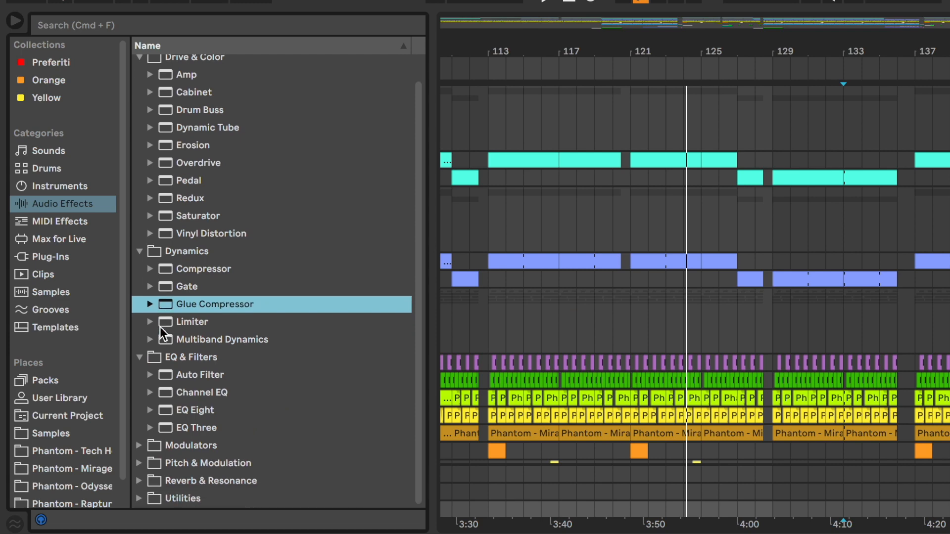
pyautogui.scroll(-3, 248, 382)
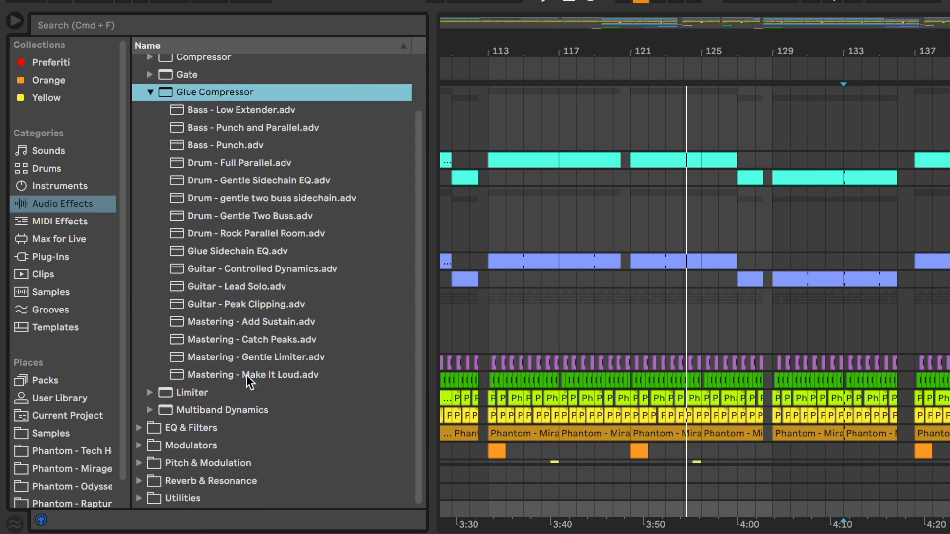
pyautogui.moveTo(216, 375); pyautogui.dragTo(300, 394)
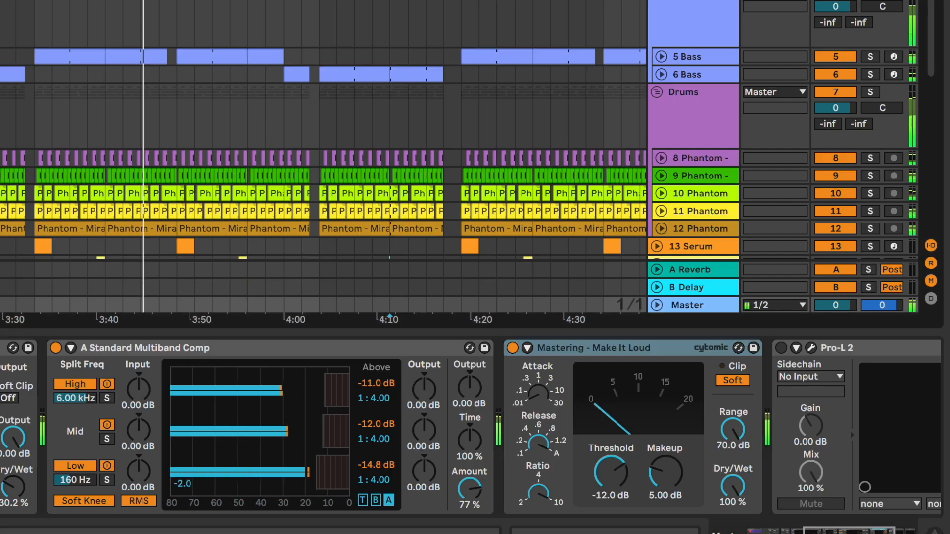
# - Set the Glue Compressor threshold to about -15 dB and makeup to 3.91 dB
pyautogui.moveTo(609, 488); pyautogui.dragTo(646, 501)
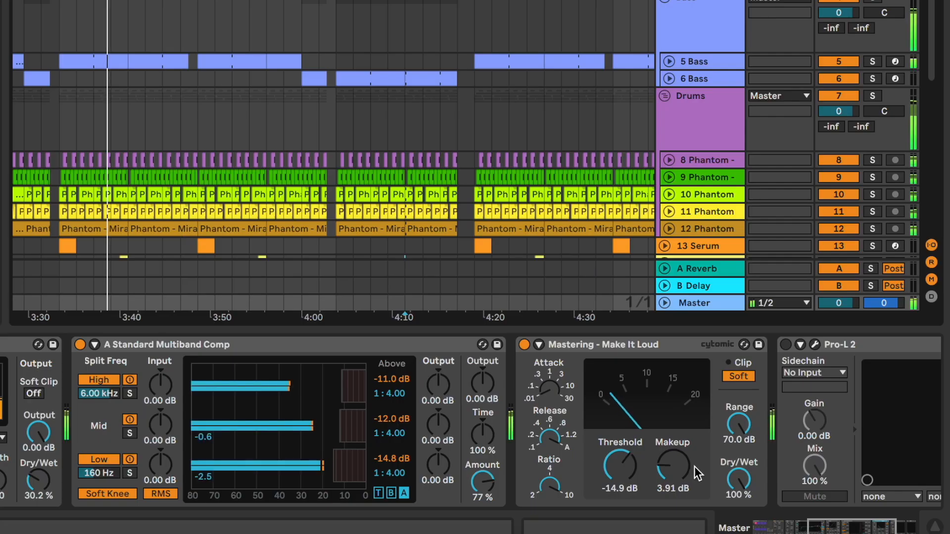
pyautogui.click(720, 501)
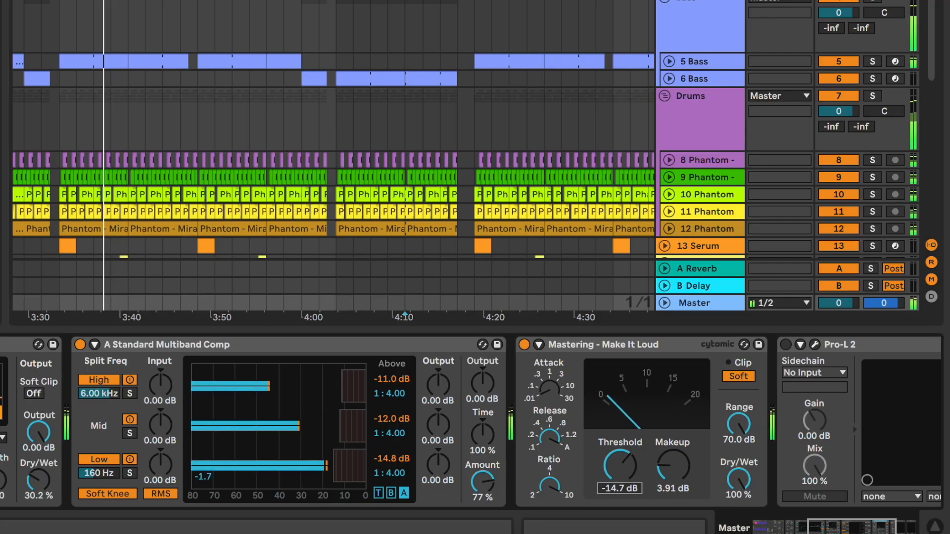
pyautogui.moveTo(619, 490); pyautogui.dragTo(619, 490)
# - Raise the Pro-L 2 limiter input gain to about +8.6 dB
pyautogui.hscroll(5, 712, 458)
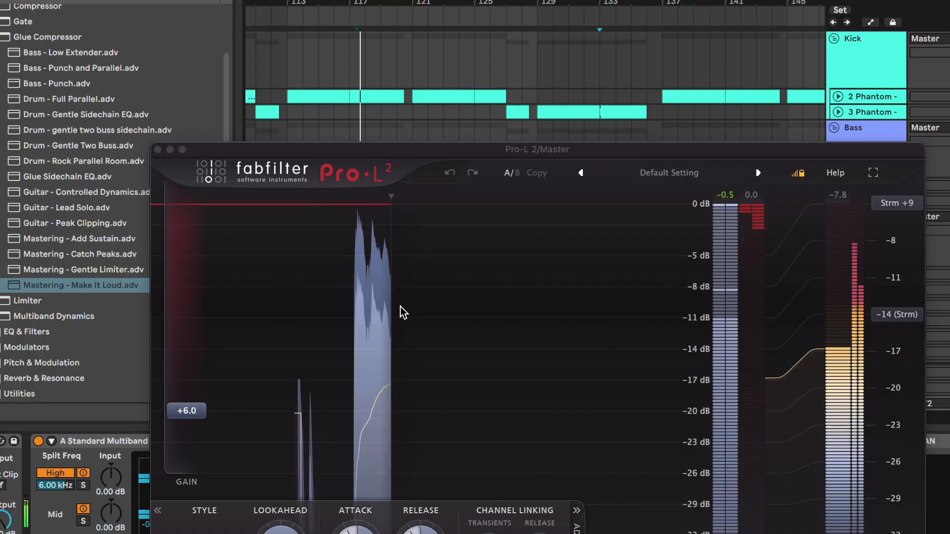
pyautogui.moveTo(198, 415); pyautogui.dragTo(205, 391)
pyautogui.moveTo(567, 153); pyautogui.dragTo(465, 119)
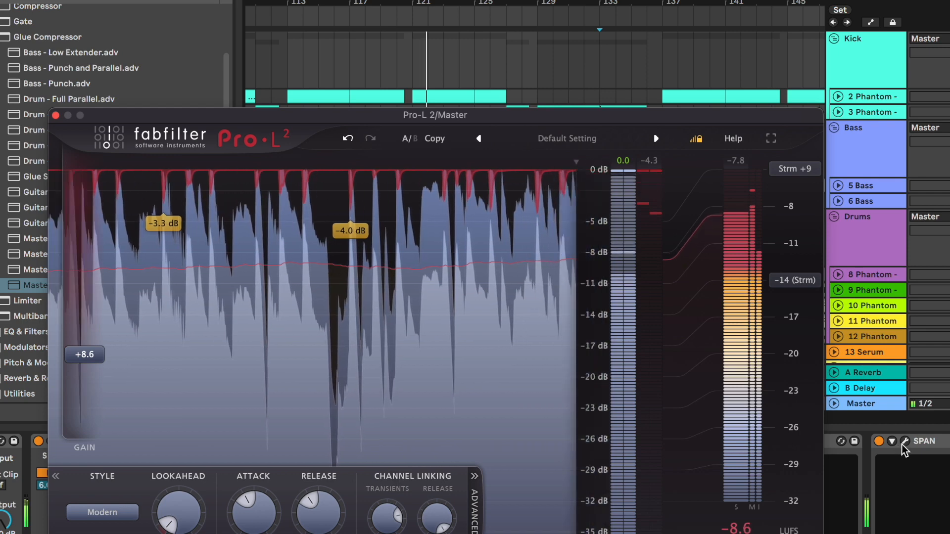
# - Open the SPAN analyzer window alongside Pro-L 2 and reset its statistics
pyautogui.click(906, 442)
pyautogui.moveTo(665, 0); pyautogui.dragTo(666, 15)
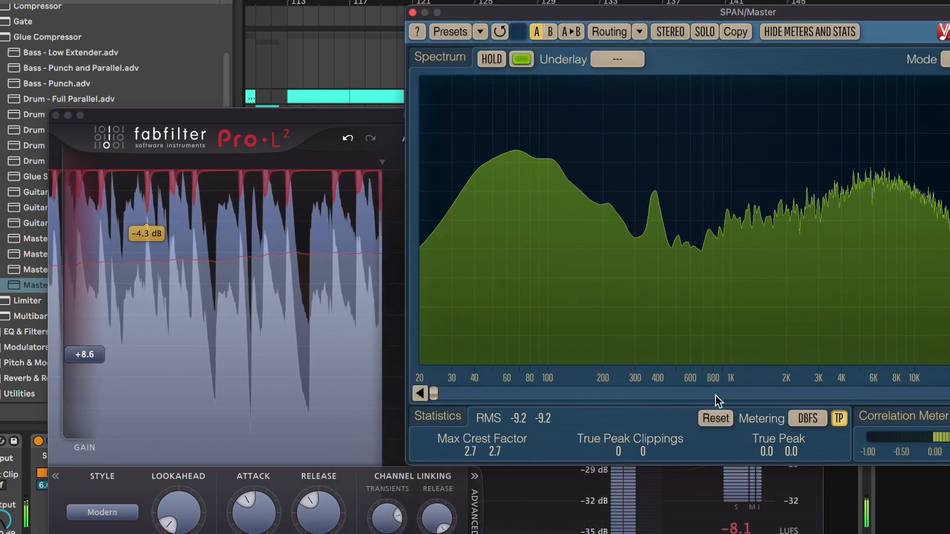
pyautogui.click(716, 416)
# - Push the Pro-L 2 gain up to about +9.5 dB, resetting SPAN statistics between adjustments
pyautogui.moveTo(100, 366); pyautogui.dragTo(106, 357)
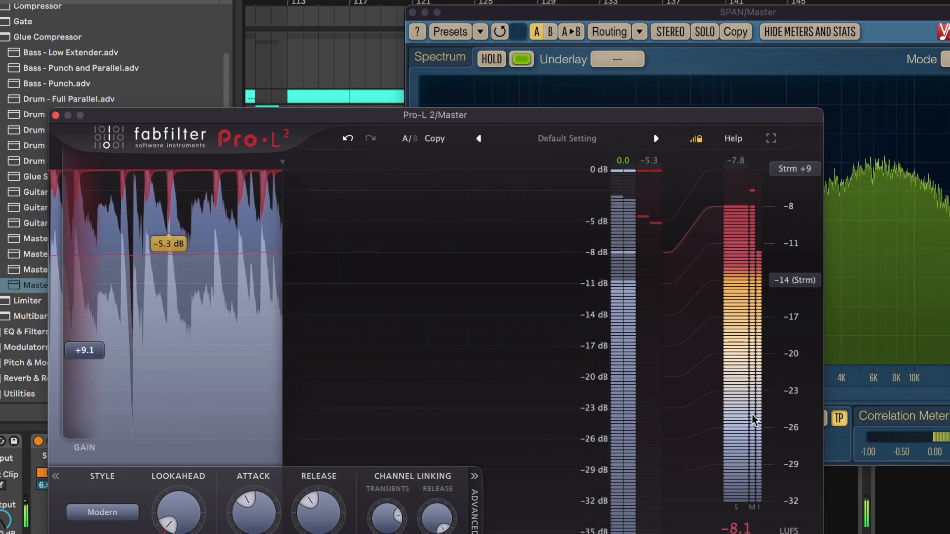
pyautogui.click(859, 453)
pyautogui.click(716, 418)
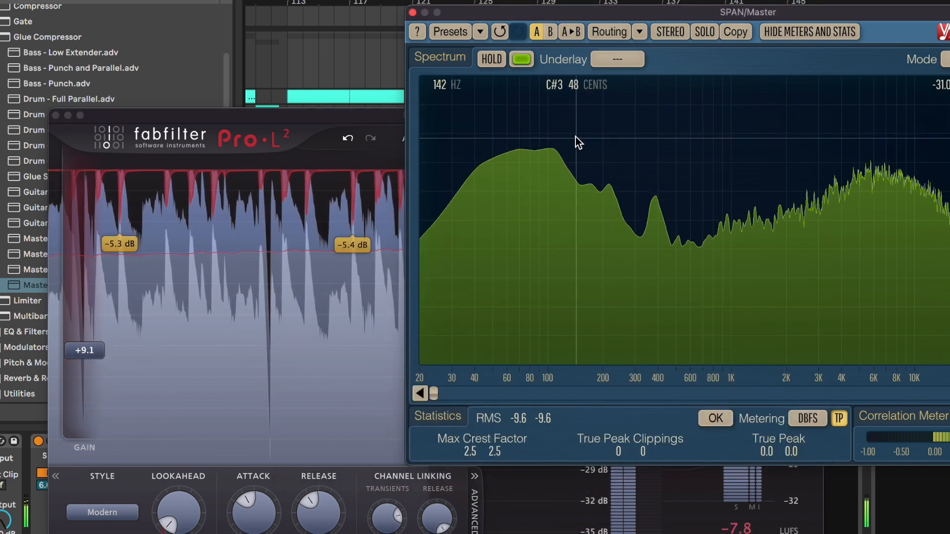
pyautogui.moveTo(85, 352); pyautogui.dragTo(85, 346)
pyautogui.click(723, 397)
pyautogui.click(716, 418)
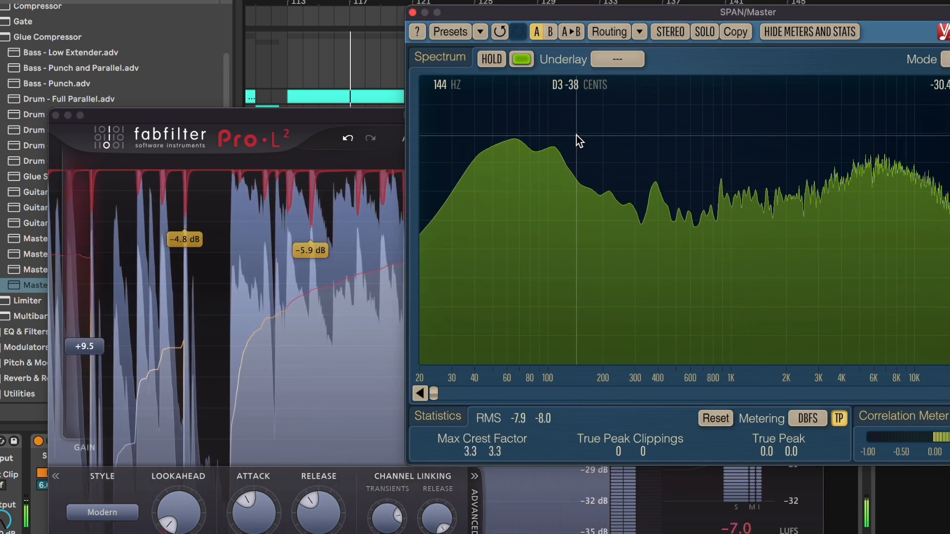
pyautogui.click(97, 352)
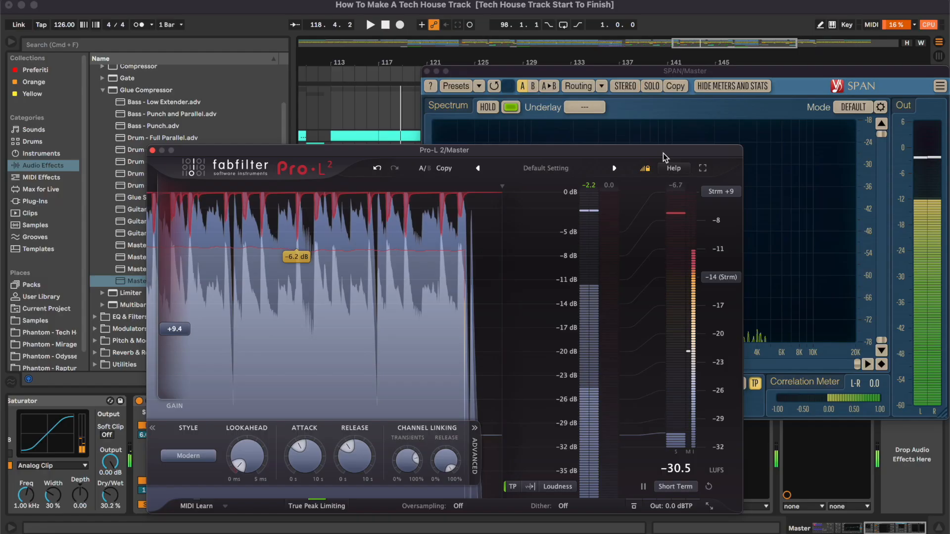
# - Stop playback, reset the Pro-L 2 loudness meter, and close the SPAN and Pro-L 2 windows
pyautogui.moveTo(664, 154); pyautogui.dragTo(558, 96)
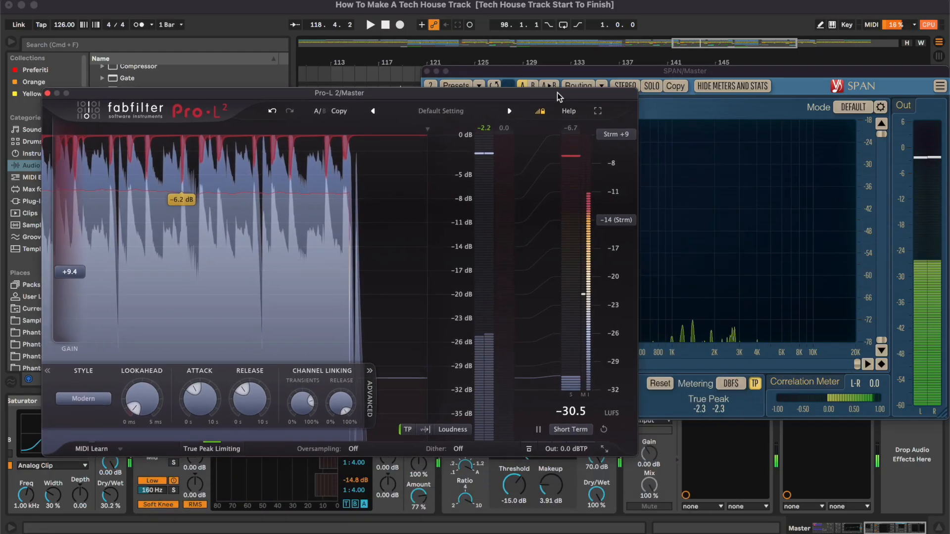
pyautogui.moveTo(710, 68); pyautogui.dragTo(706, 65)
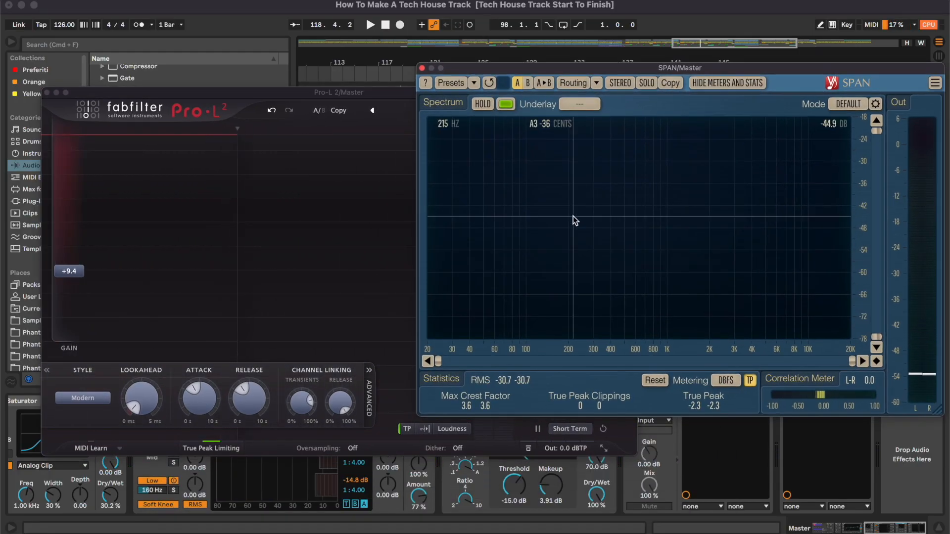
pyautogui.press('space')
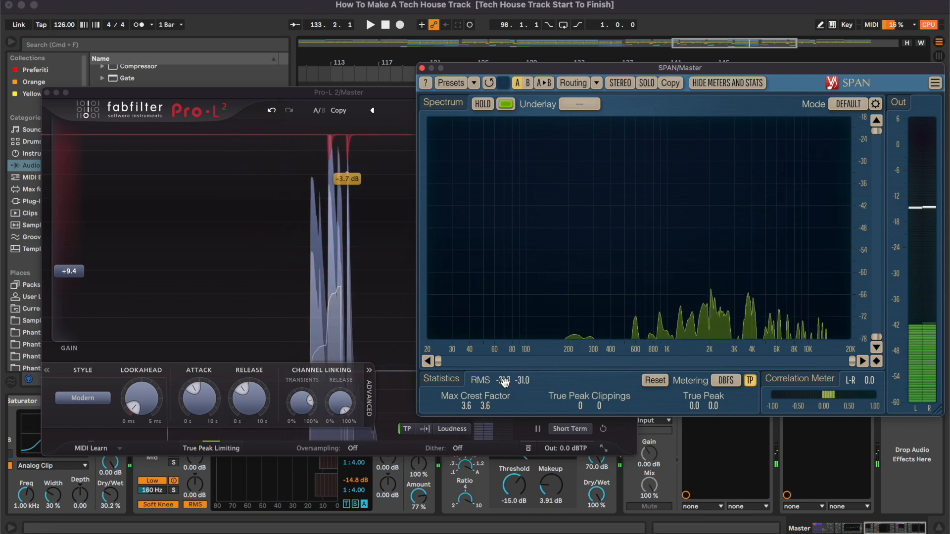
pyautogui.click(517, 428)
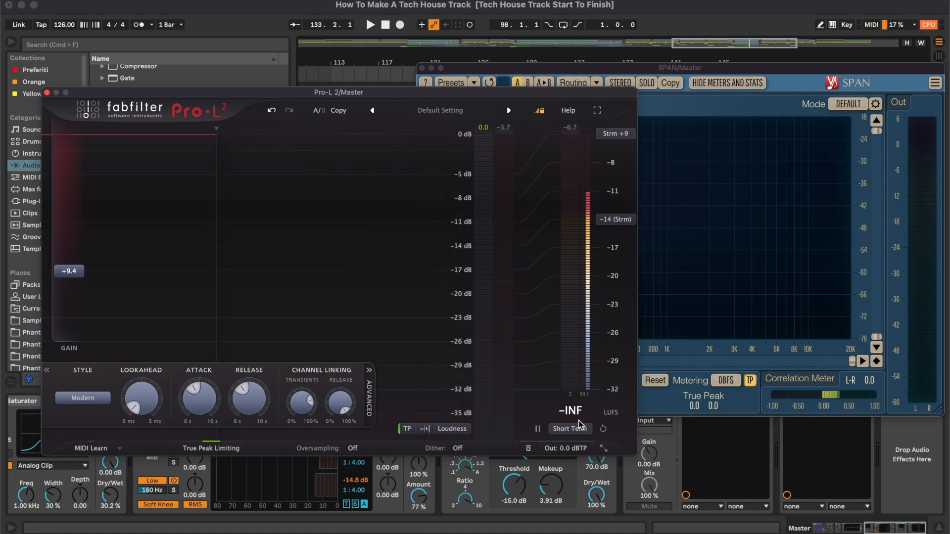
pyautogui.click(422, 68)
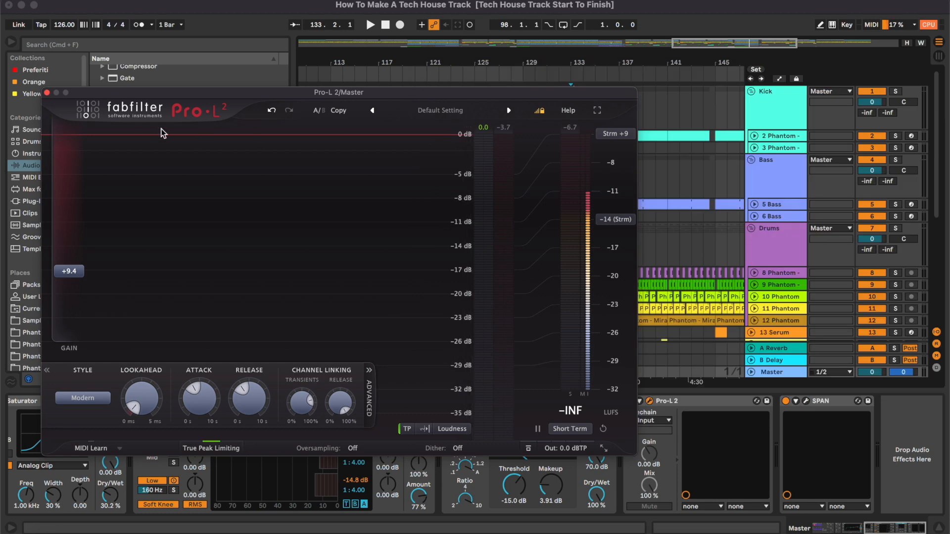
pyautogui.click(47, 93)
# - Zoom out the arrangement to show the whole song and all tracks
pyautogui.hscroll(5, 703, 104)
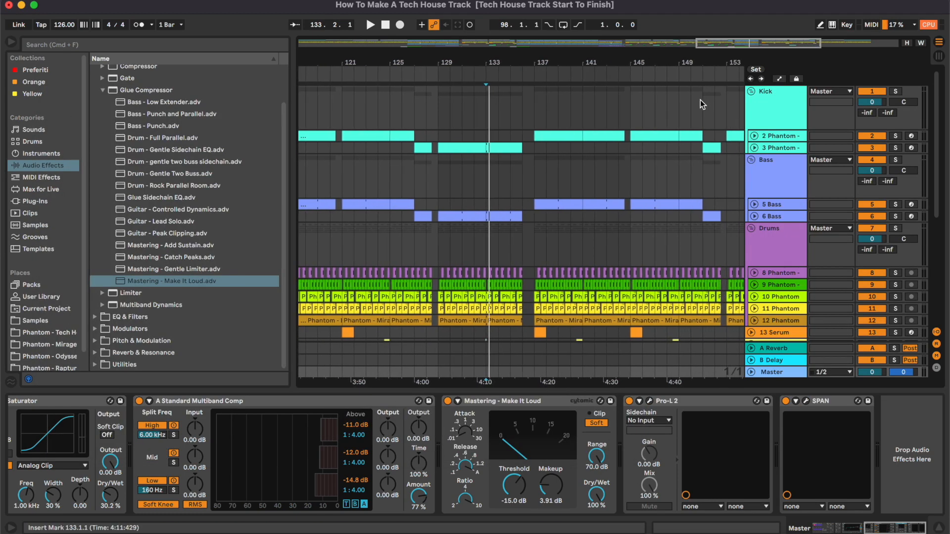
pyautogui.moveTo(735, 45); pyautogui.dragTo(735, 20)
pyautogui.hscroll(-4, 598, 184)
pyautogui.moveTo(614, 45); pyautogui.dragTo(613, 10)
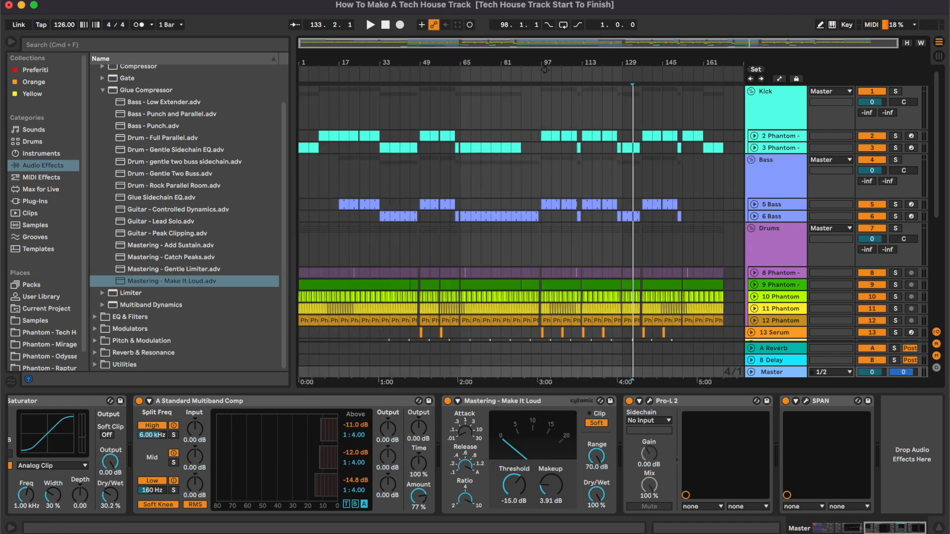
pyautogui.click(939, 528)
pyautogui.moveTo(392, 42); pyautogui.dragTo(393, 51)
pyautogui.moveTo(642, 43); pyautogui.dragTo(670, 47)
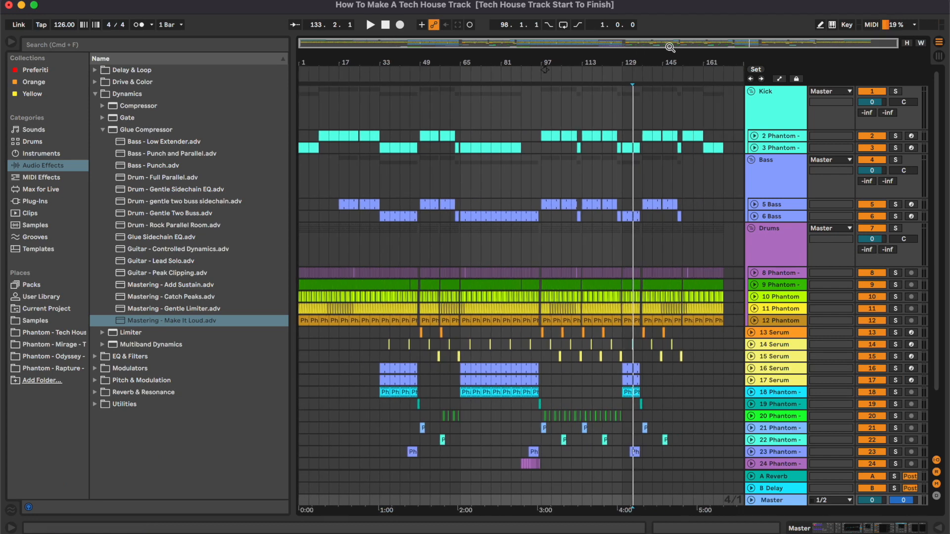